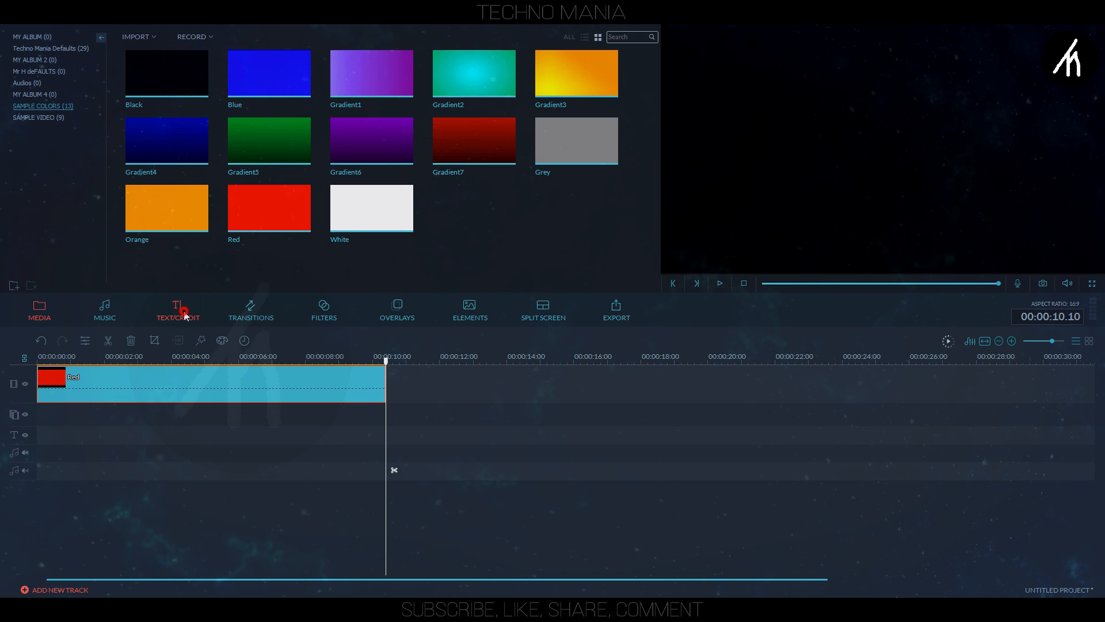
Add Title 38 from the Titles category at the start of the text track and extend it to the end of the Red clip.
{"action": "left_click", "coordinate": [185, 311]}
{"action": "left_click", "coordinate": [23, 130]}
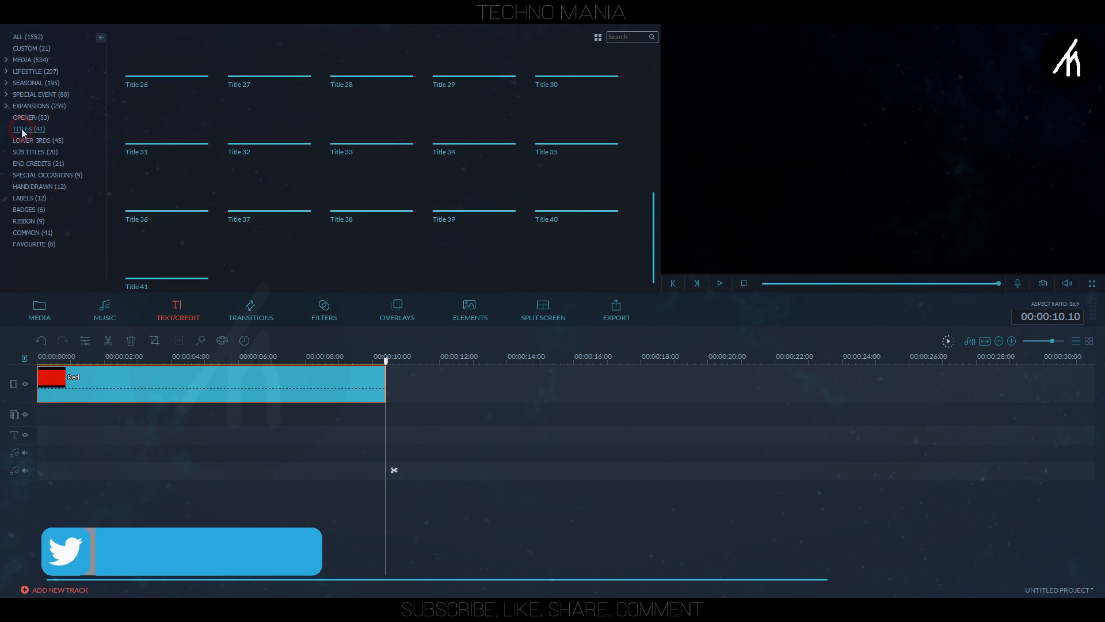
{"action": "left_click", "coordinate": [351, 204]}
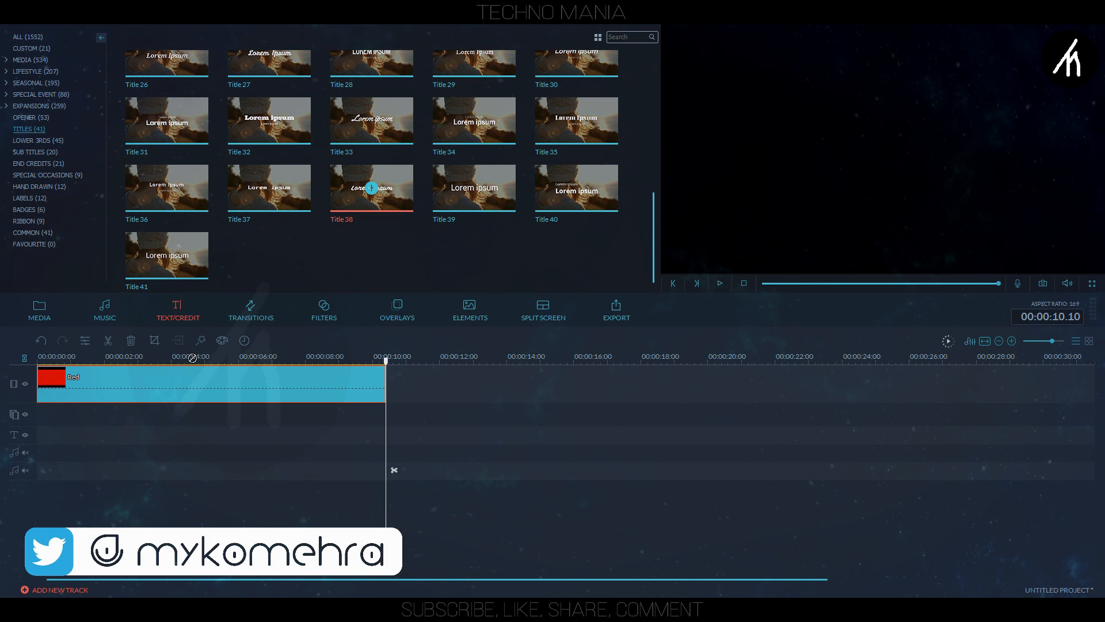
{"action": "left_click_drag", "start_coordinate": [192, 357], "coordinate": [39, 406]}
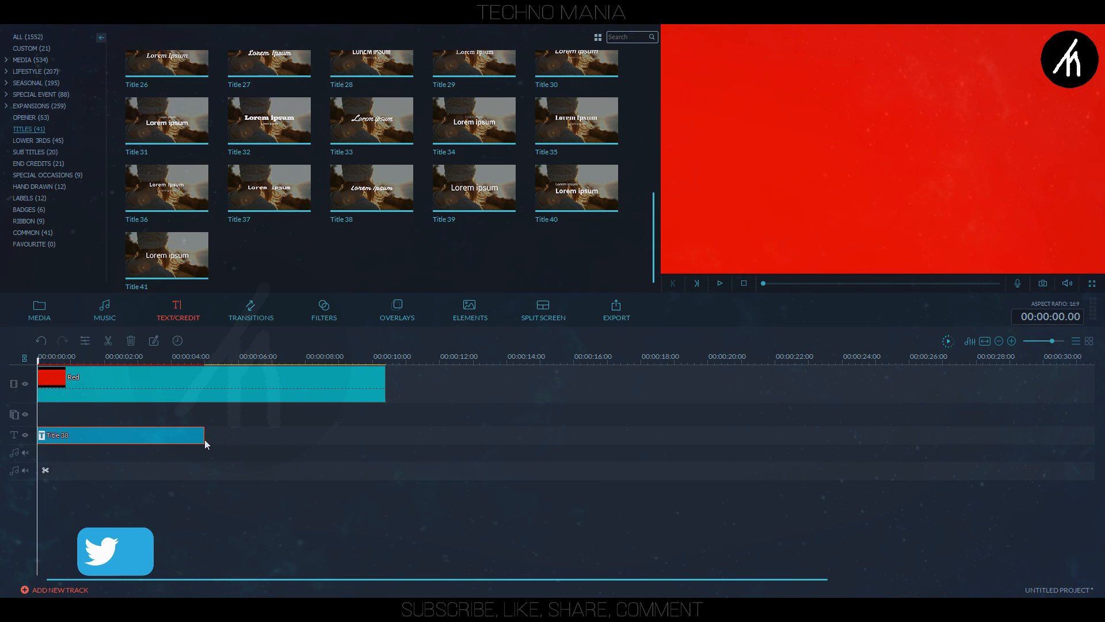
{"action": "left_click_drag", "start_coordinate": [342, 438], "coordinate": [385, 438]}
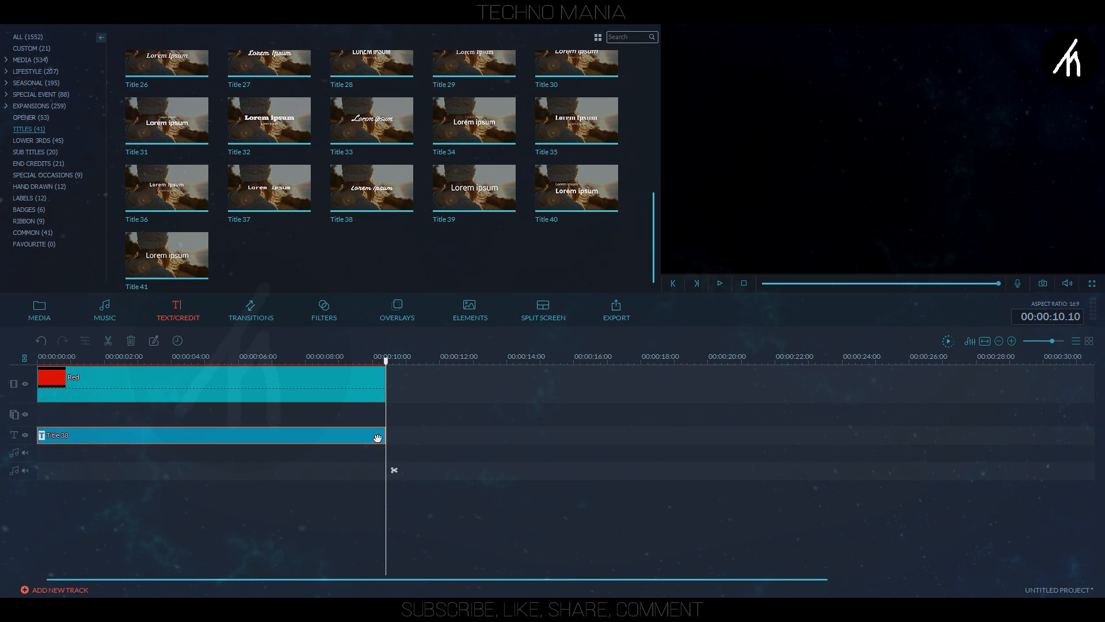
Open the title clip in the advanced text editor and replace its text with "Techno Mania".
{"action": "left_click", "coordinate": [63, 361]}
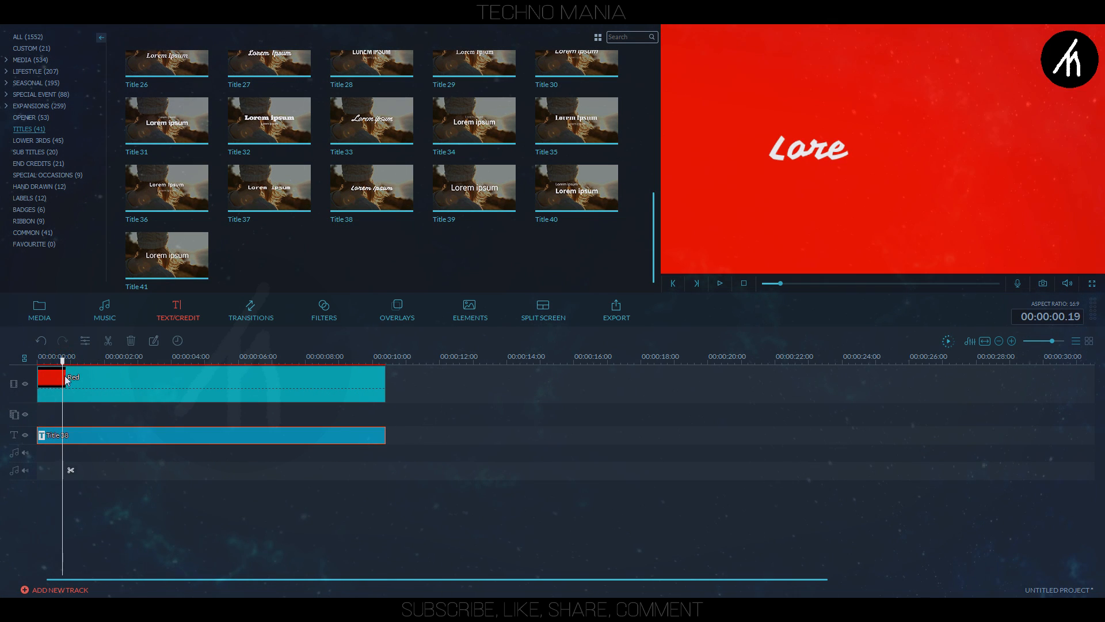
{"action": "right_click", "coordinate": [159, 435]}
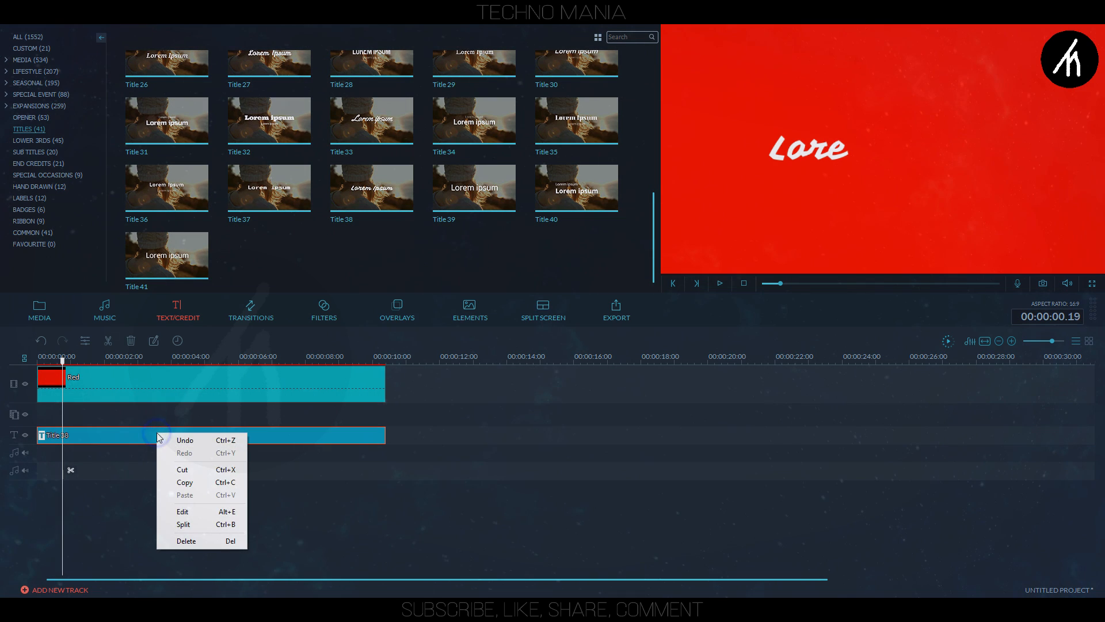
{"action": "left_click", "coordinate": [181, 511]}
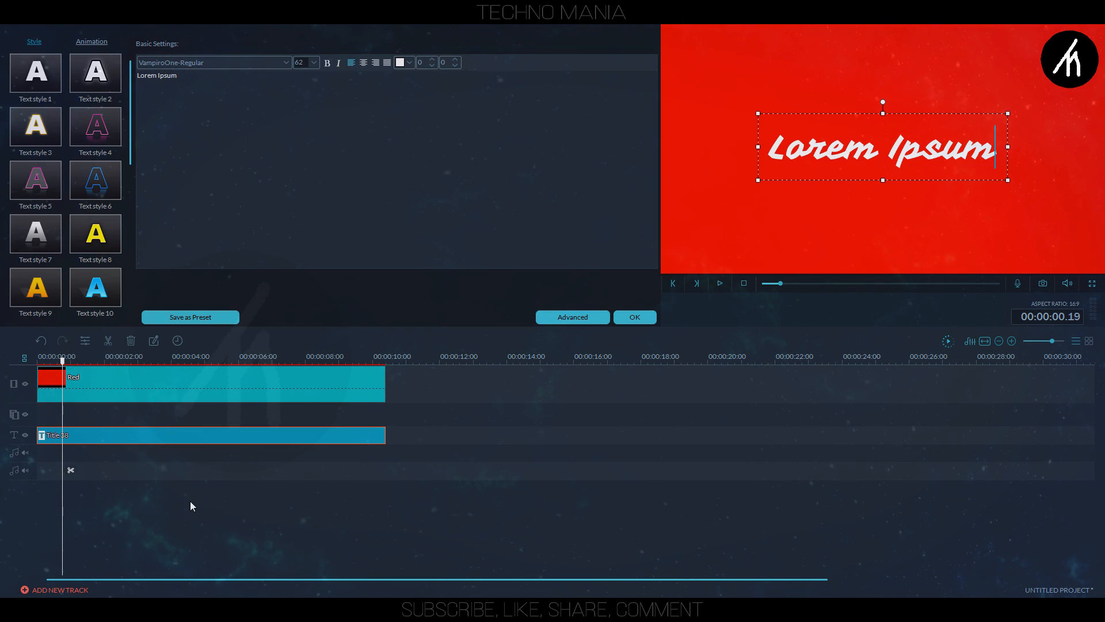
{"action": "left_click", "coordinate": [592, 320]}
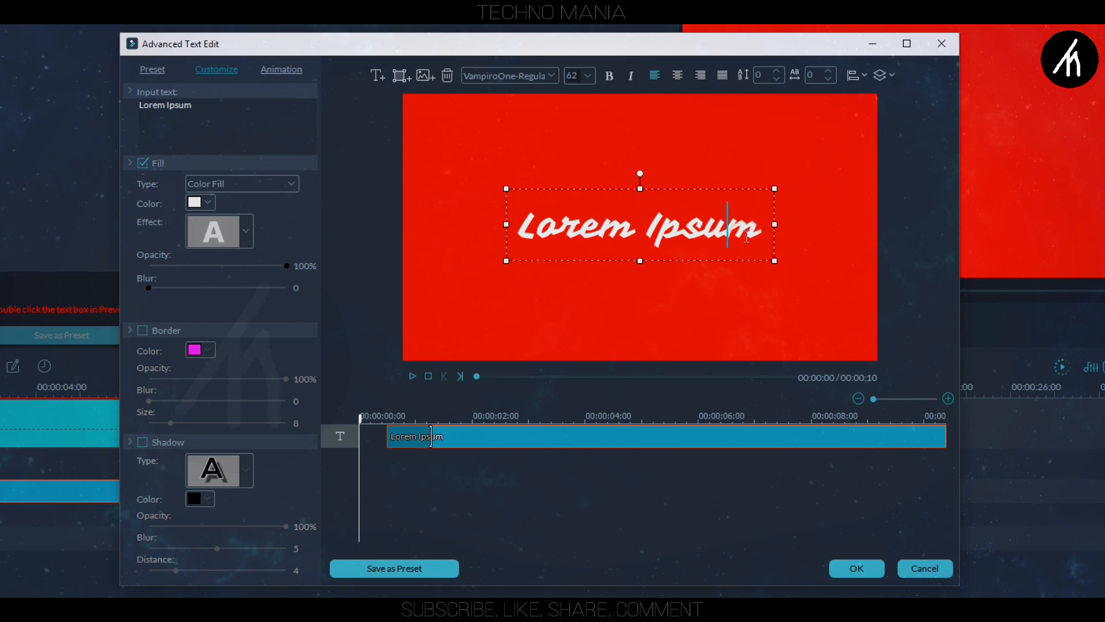
{"action": "key", "text": "ctrl+a"}
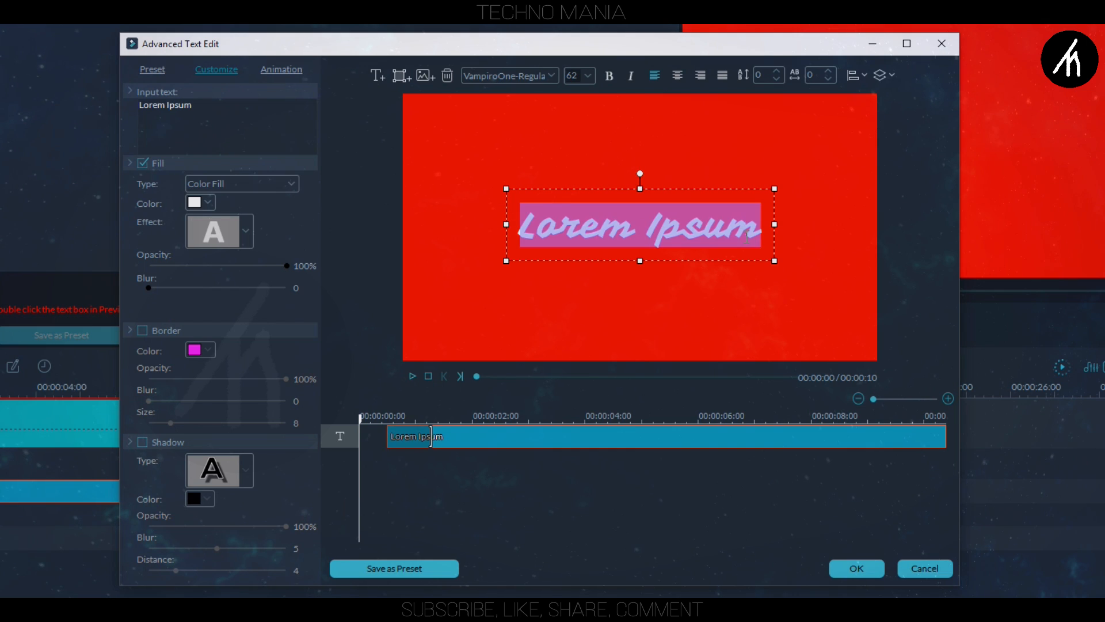
{"action": "type", "text": "Techno Mania"}
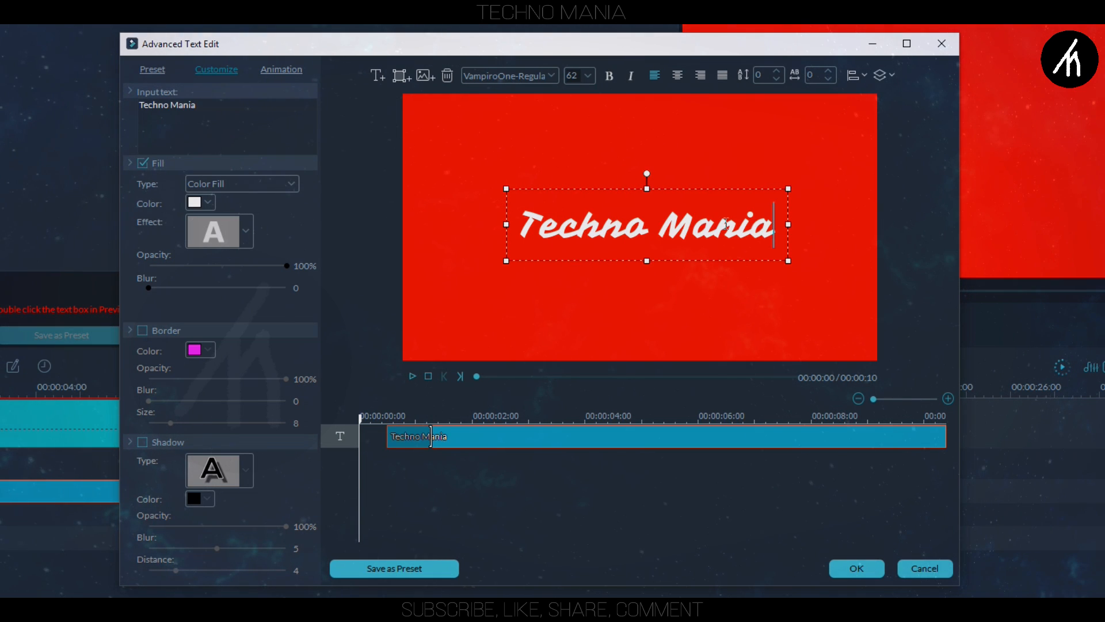
Change the Techno Mania text's font to Bebas Neue.
{"action": "left_click", "coordinate": [551, 76]}
{"action": "key", "text": "b"}
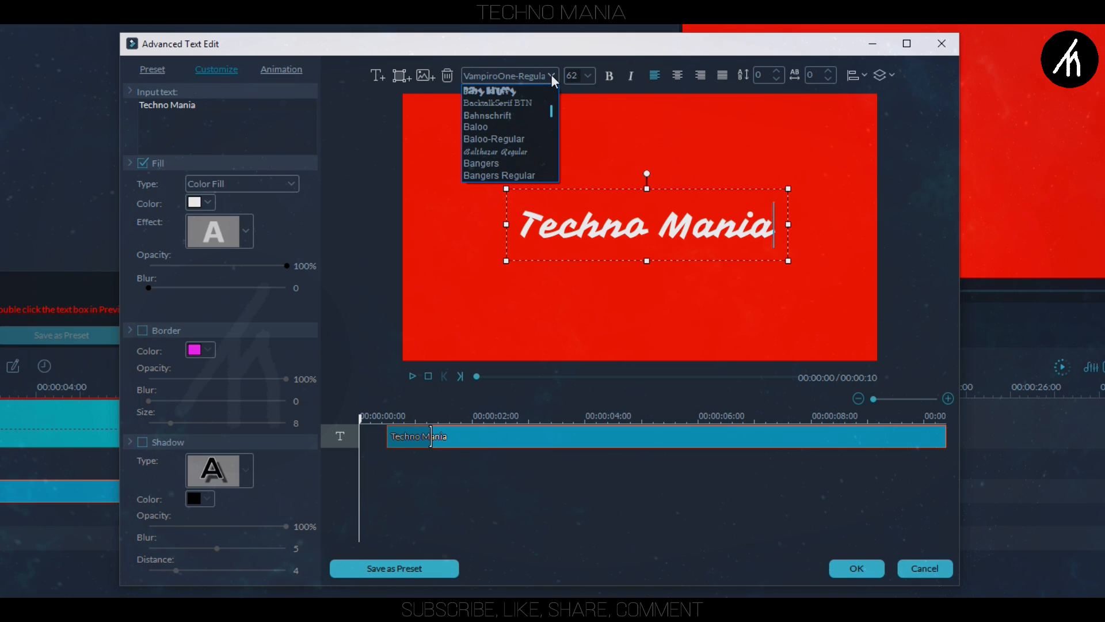
{"action": "key", "text": "Down"}
{"action": "key", "text": "Down"}
{"action": "key", "text": "Down"}
{"action": "key", "text": "Down"}
{"action": "key", "text": "Down"}
{"action": "key", "text": "Down"}
{"action": "key", "text": "Down"}
{"action": "key", "text": "Down"}
{"action": "key", "text": "Down"}
{"action": "key", "text": "Down"}
{"action": "key", "text": "Down"}
{"action": "key", "text": "Down"}
{"action": "key", "text": "Down"}
{"action": "key", "text": "Down"}
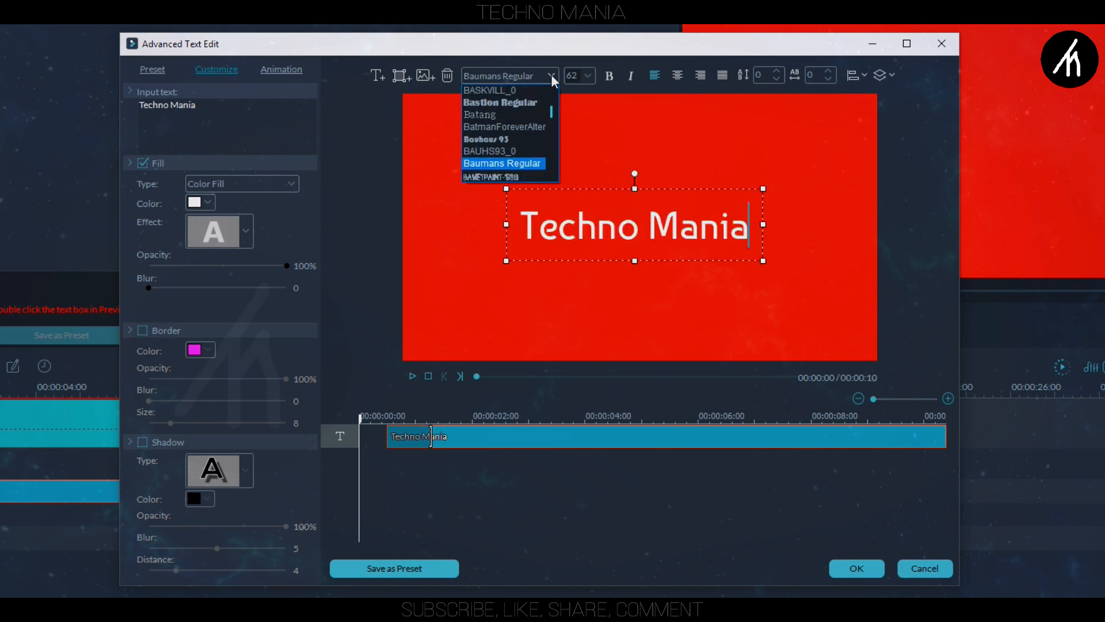
{"action": "key", "text": "Up"}
{"action": "key", "text": "Up"}
{"action": "key", "text": "Up"}
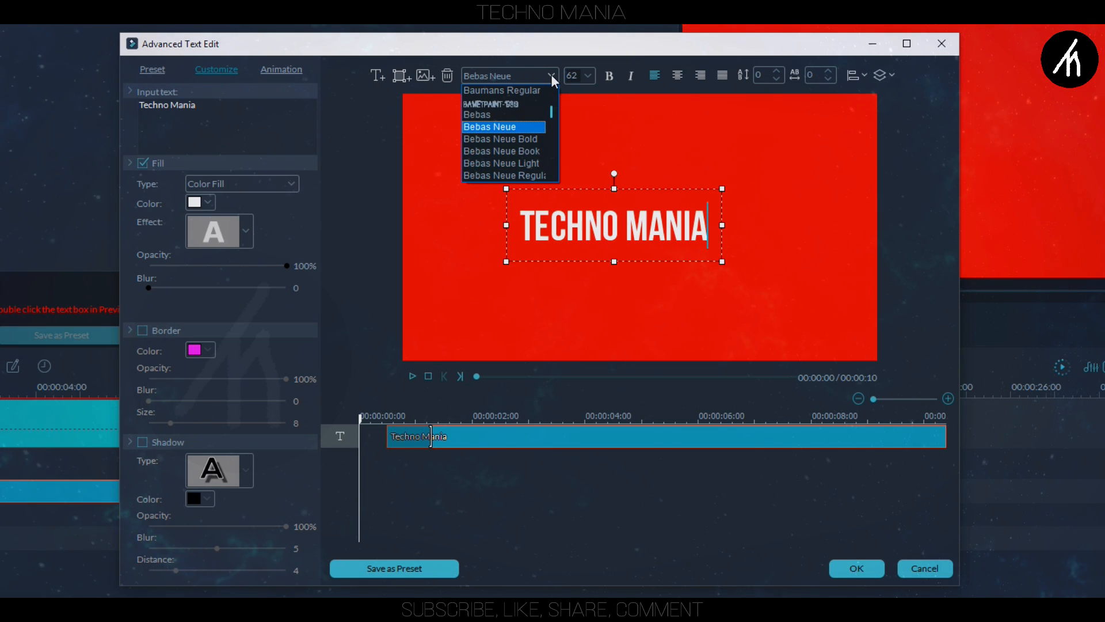
{"action": "key", "text": "Return"}
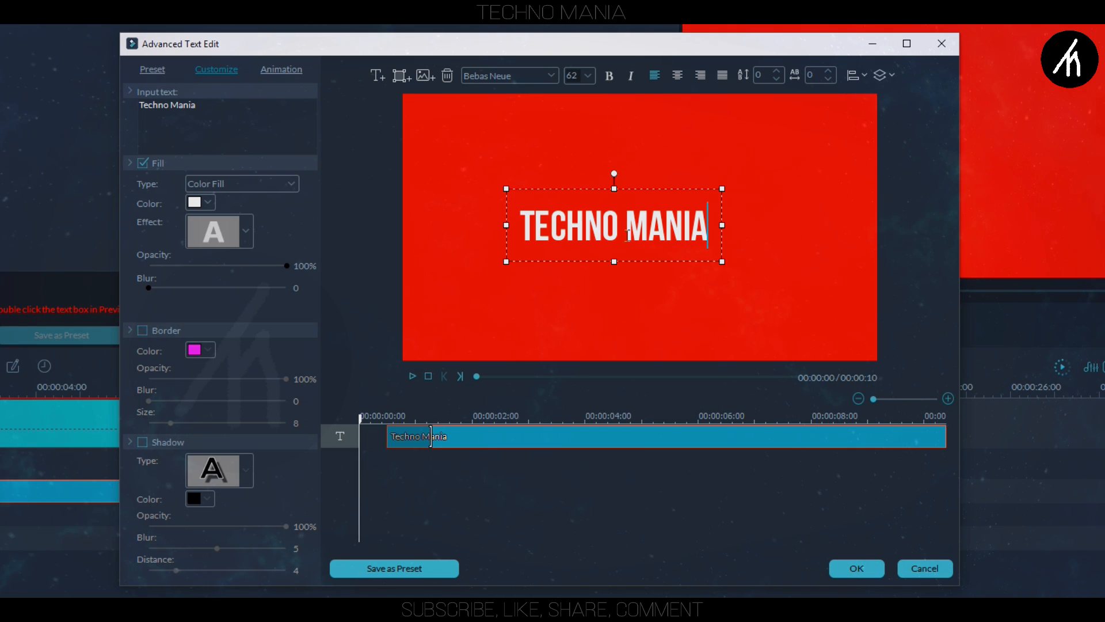
Set the Techno Mania text's font size to 125.
{"action": "left_click", "coordinate": [588, 76]}
{"action": "type", "text": "100"}
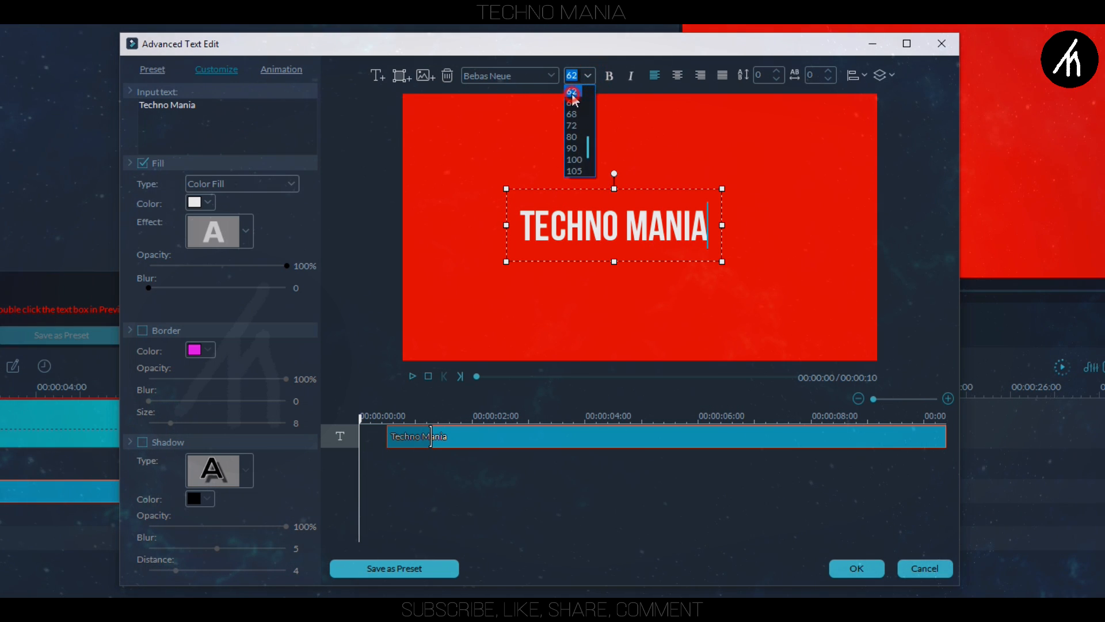
{"action": "key", "text": "Return"}
{"action": "type", "text": "125"}
{"action": "key", "text": "Return"}
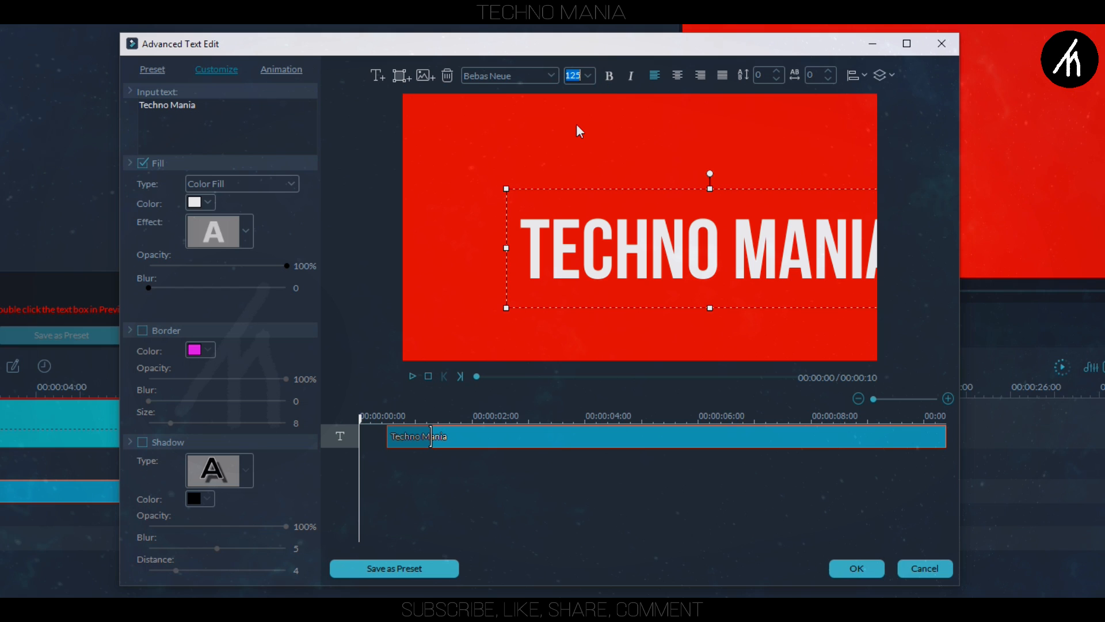
Narrow the Techno Mania text box slightly and center it in the frame.
{"action": "left_click_drag", "start_coordinate": [810, 314], "coordinate": [749, 284]}
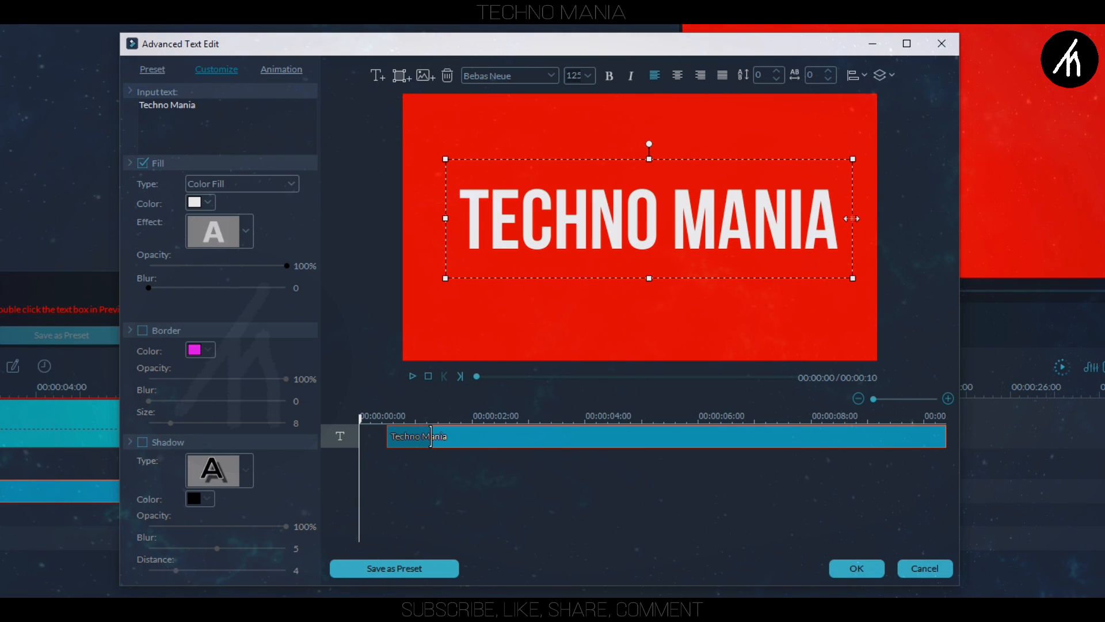
{"action": "left_click_drag", "start_coordinate": [852, 218], "coordinate": [813, 219]}
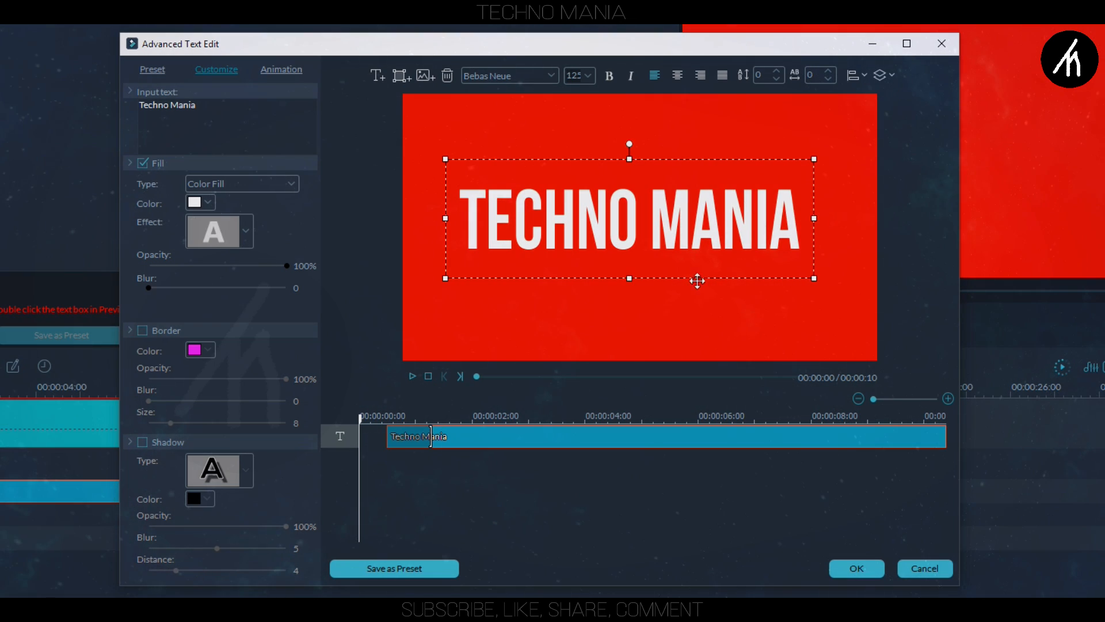
{"action": "left_click_drag", "start_coordinate": [698, 280], "coordinate": [708, 288]}
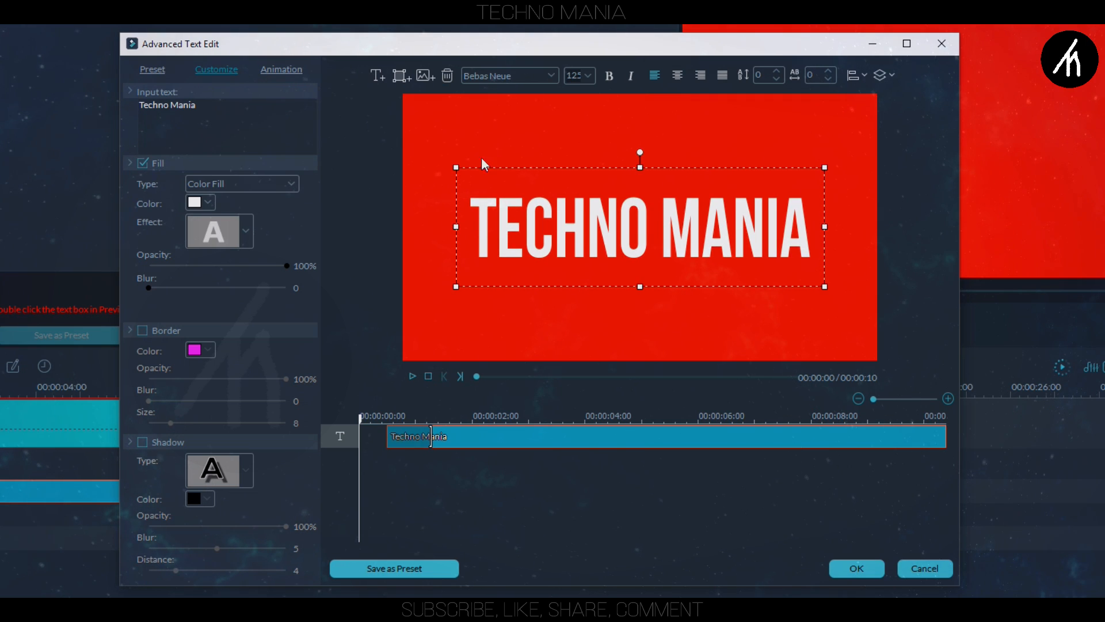
Add a wide rectangle shape and stretch it horizontally so it covers the whole Techno Mania text.
{"action": "left_click", "coordinate": [400, 76]}
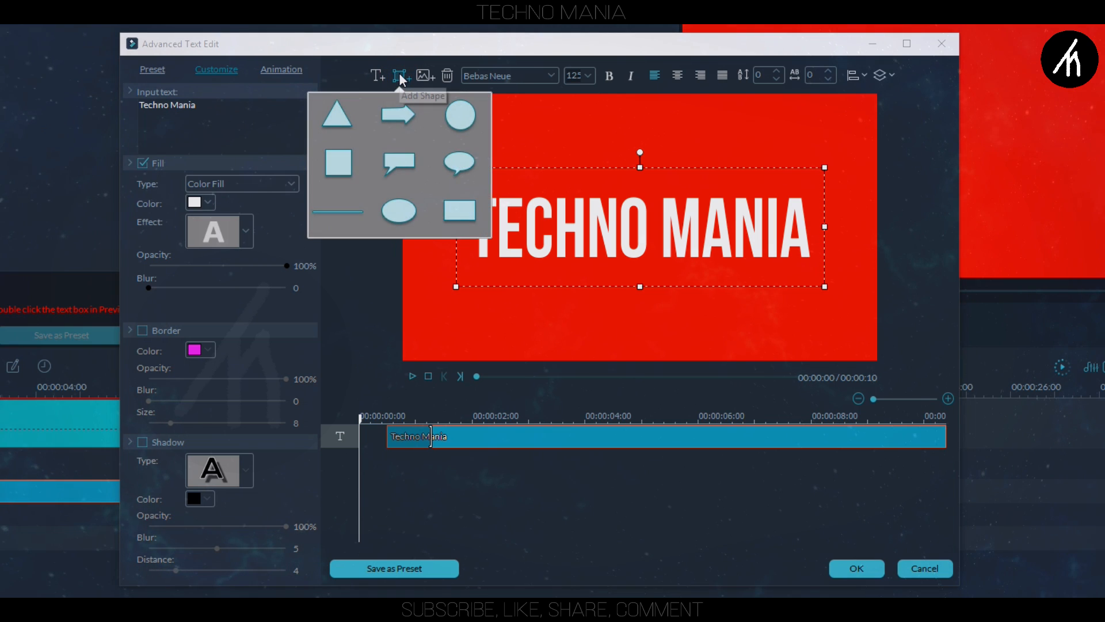
{"action": "left_click", "coordinate": [466, 214]}
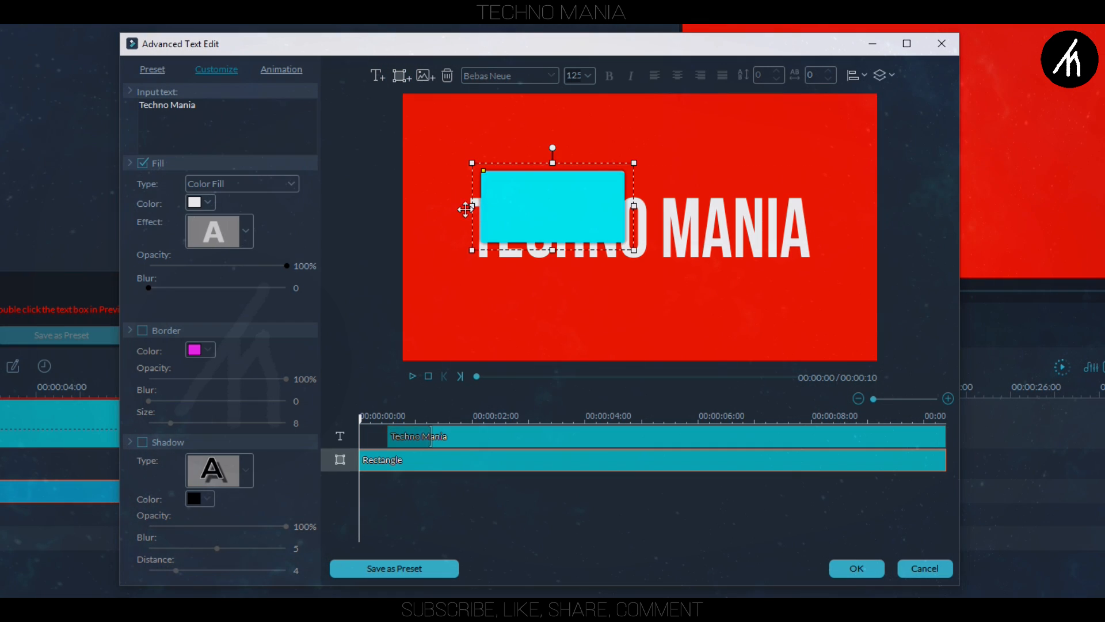
{"action": "left_click_drag", "start_coordinate": [554, 198], "coordinate": [535, 220]}
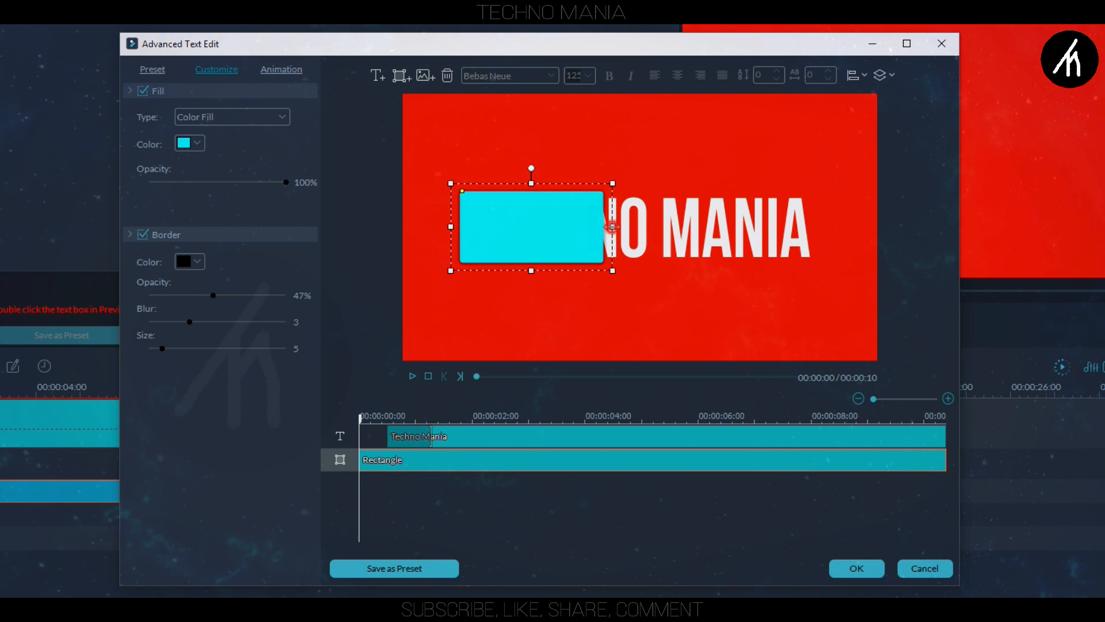
{"action": "left_click_drag", "start_coordinate": [612, 226], "coordinate": [833, 239]}
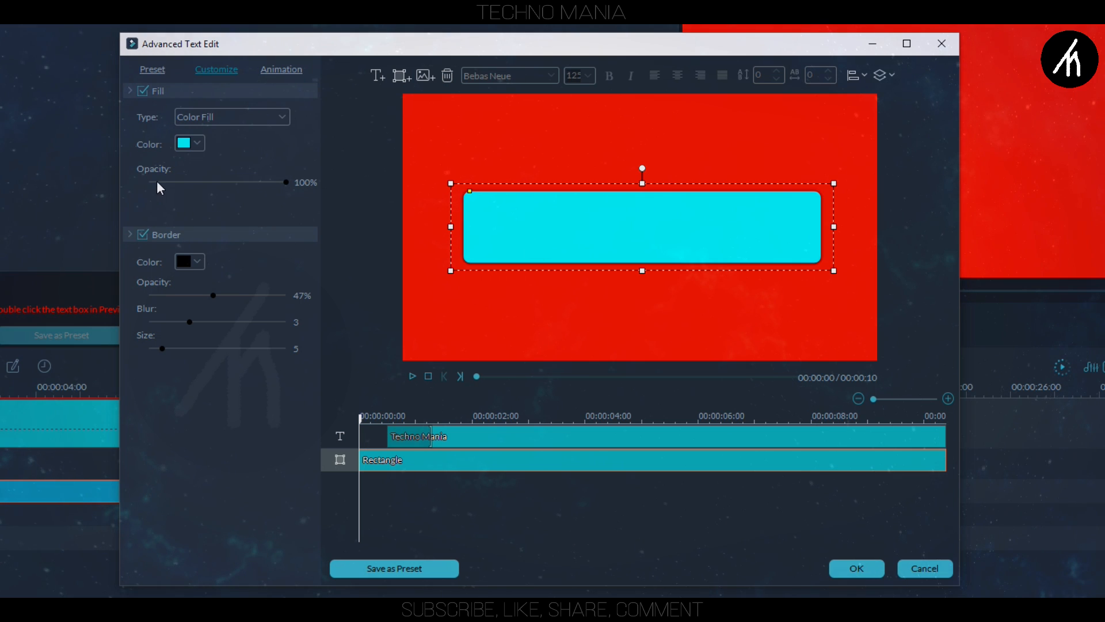
Set the rectangle's fill opacity to 0% and give it a white border with 100% opacity, blur 0 and size 10, centered around the title.
{"action": "left_click_drag", "start_coordinate": [157, 182], "coordinate": [150, 182]}
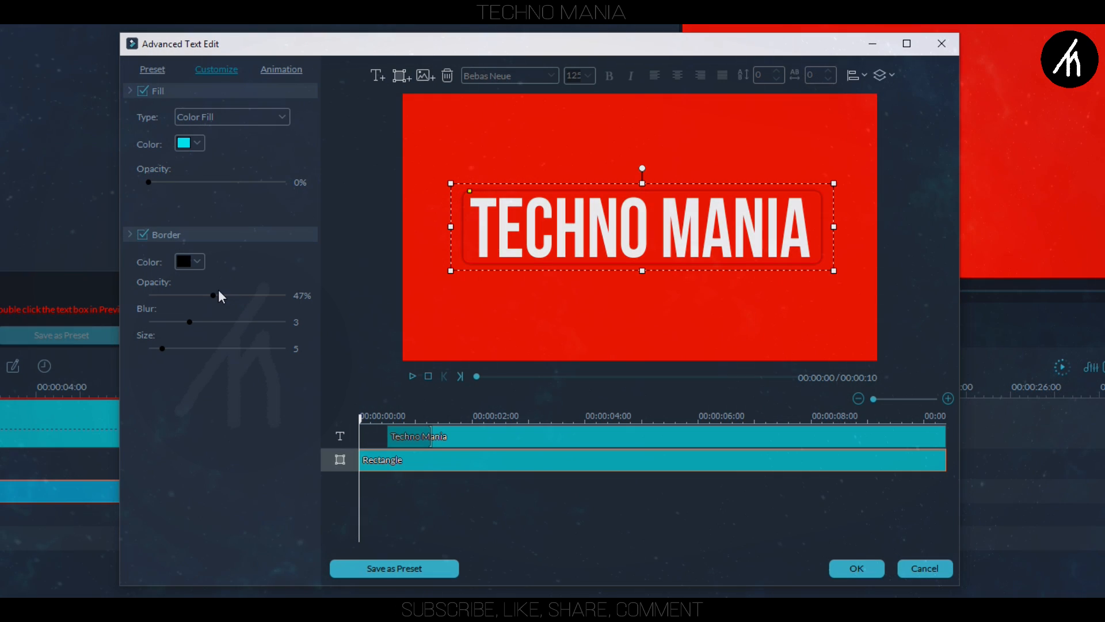
{"action": "left_click_drag", "start_coordinate": [214, 295], "coordinate": [336, 295]}
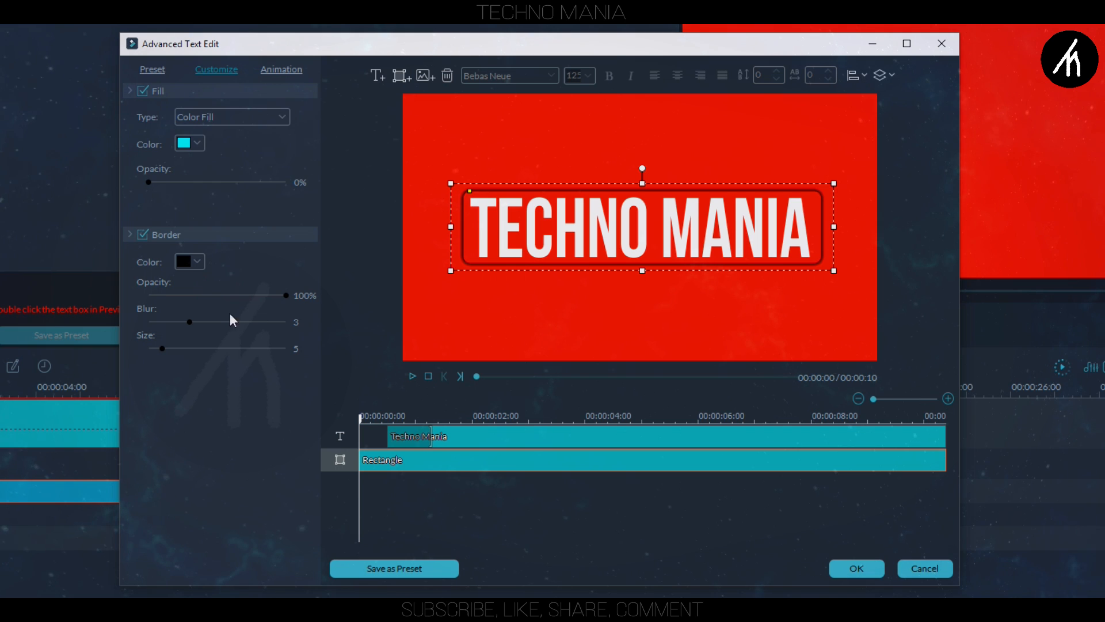
{"action": "left_click", "coordinate": [184, 262]}
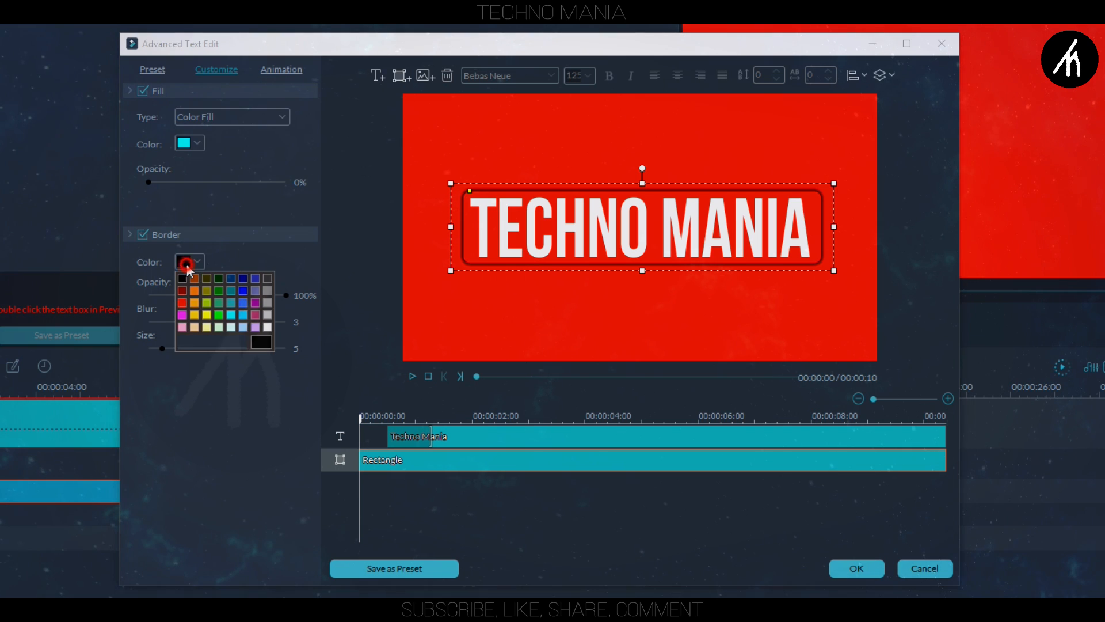
{"action": "left_click", "coordinate": [268, 328]}
{"action": "left_click_drag", "start_coordinate": [179, 323], "coordinate": [176, 348]}
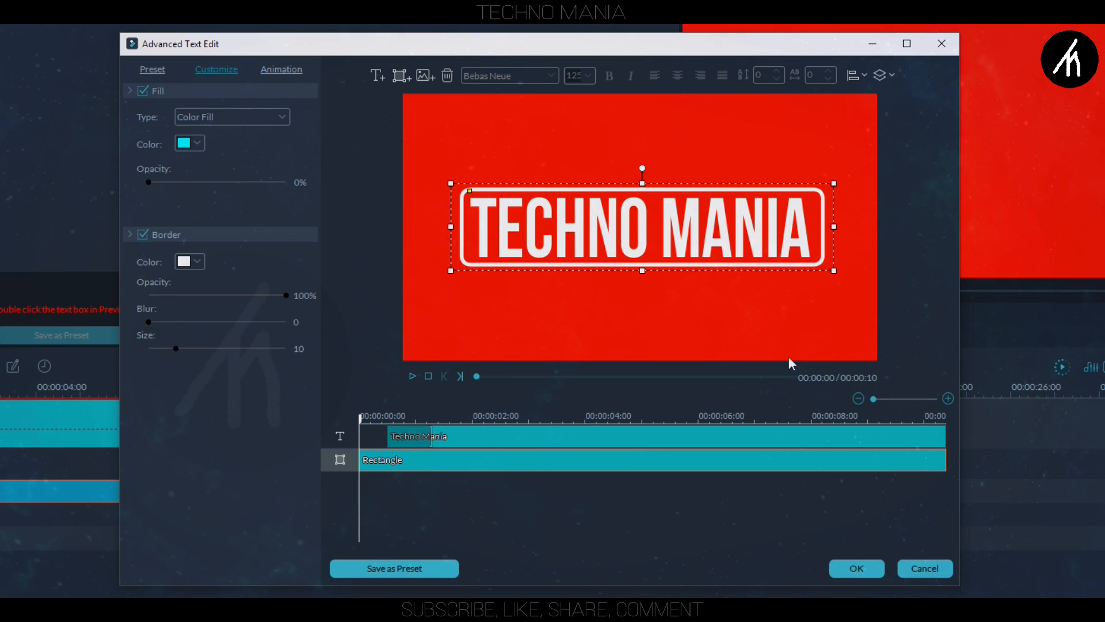
{"action": "left_click_drag", "start_coordinate": [711, 204], "coordinate": [696, 183]}
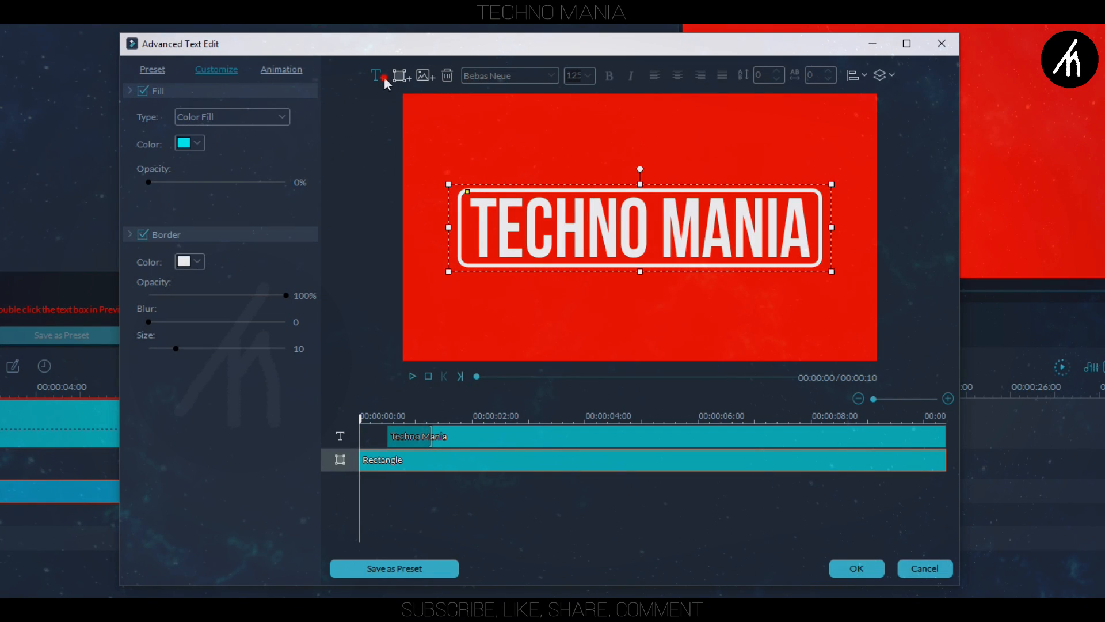
Add a second text box reading "Marvel Style" in the lower part of the frame.
{"action": "left_click", "coordinate": [385, 77]}
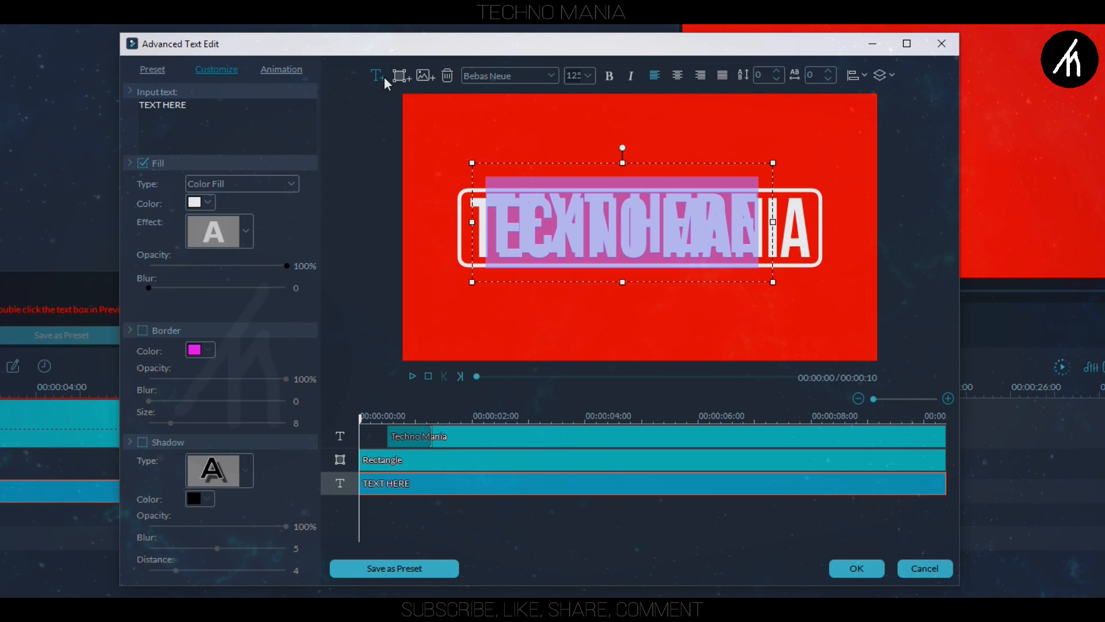
{"action": "left_click_drag", "start_coordinate": [591, 282], "coordinate": [559, 379]}
{"action": "double_click", "coordinate": [542, 300]}
{"action": "type", "text": "Marvel Style"}
Set the Marvel Style text to font size 36 and character spacing 31, aligned just beneath the rectangle.
{"action": "left_click", "coordinate": [585, 76]}
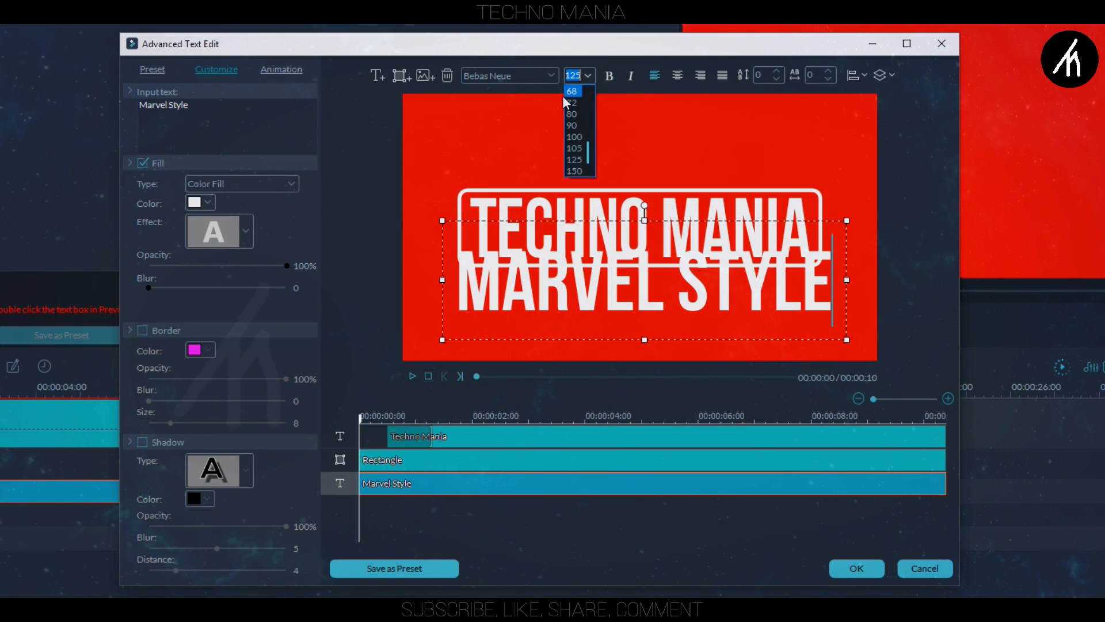
{"action": "left_click", "coordinate": [563, 97]}
{"action": "type", "text": "40"}
{"action": "key", "text": "Return"}
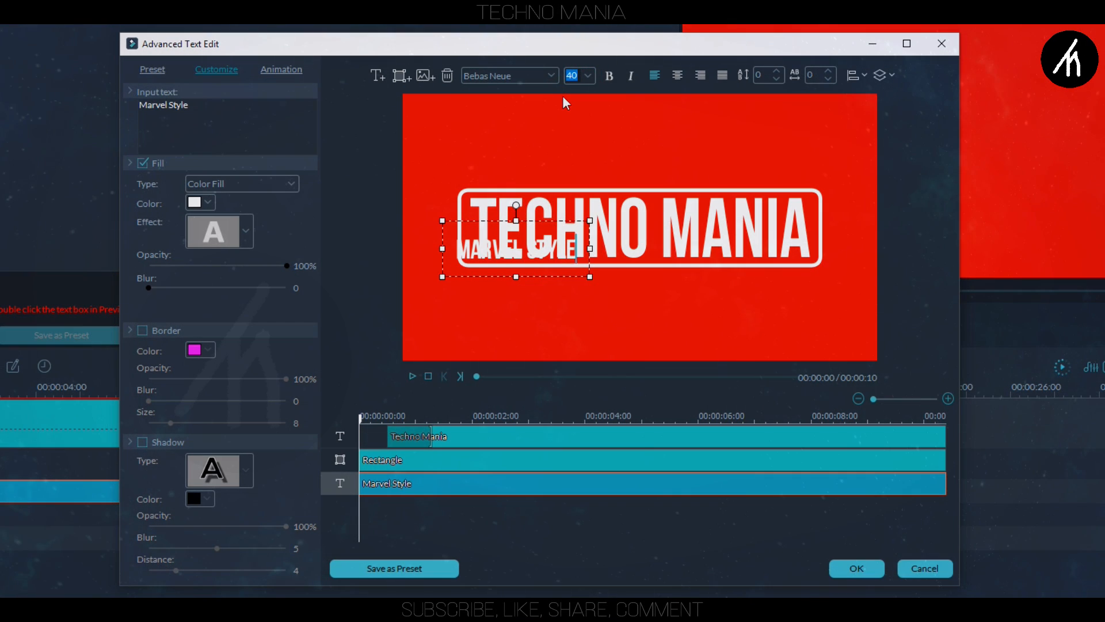
{"action": "left_click_drag", "start_coordinate": [549, 280], "coordinate": [550, 311]}
{"action": "left_click", "coordinate": [587, 76]}
{"action": "left_click", "coordinate": [572, 93]}
{"action": "left_click", "coordinate": [830, 72]}
{"action": "left_click", "coordinate": [830, 71]}
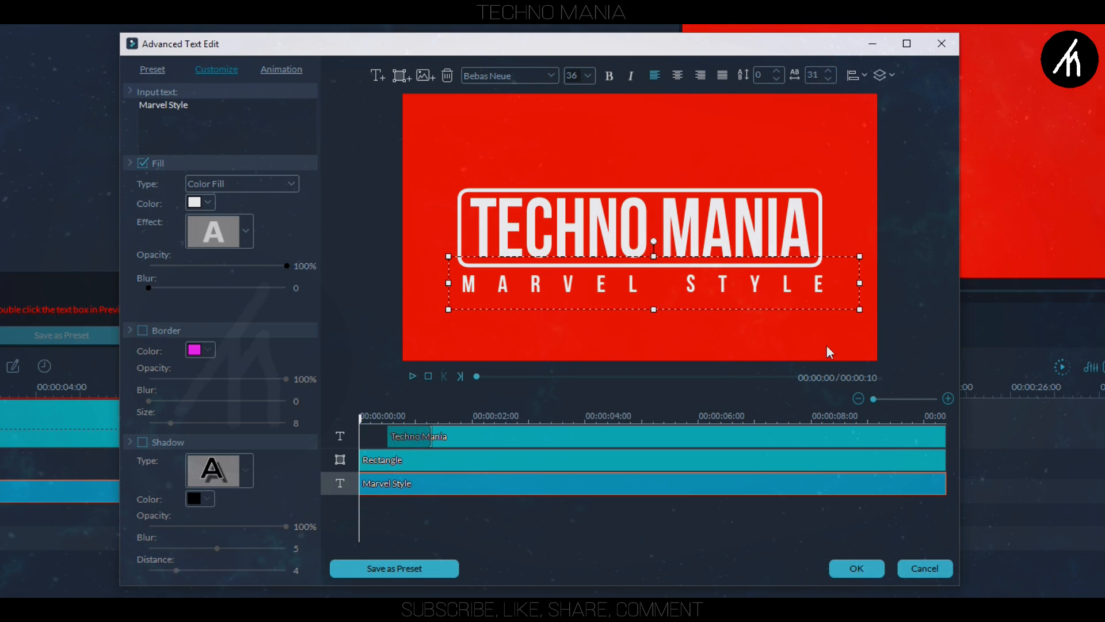
{"action": "left_click_drag", "start_coordinate": [773, 313], "coordinate": [771, 313]}
Extend the Techno Mania layer's start to the beginning of the timeline and apply the Fade animation to the Marvel Style layer.
{"action": "left_click_drag", "start_coordinate": [388, 441], "coordinate": [350, 442]}
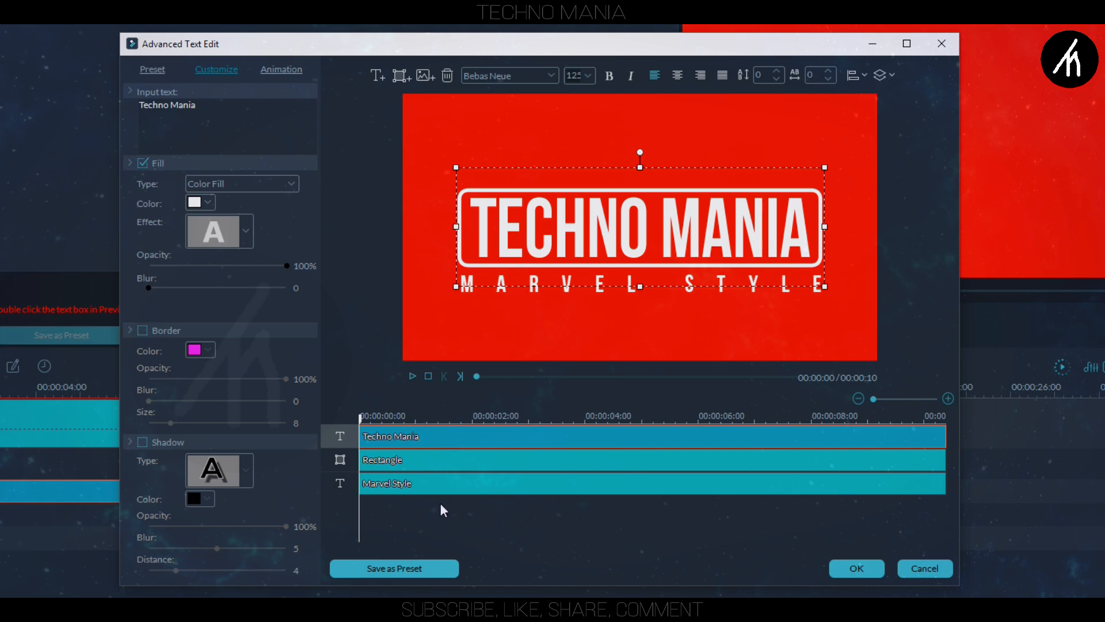
{"action": "left_click", "coordinate": [508, 484]}
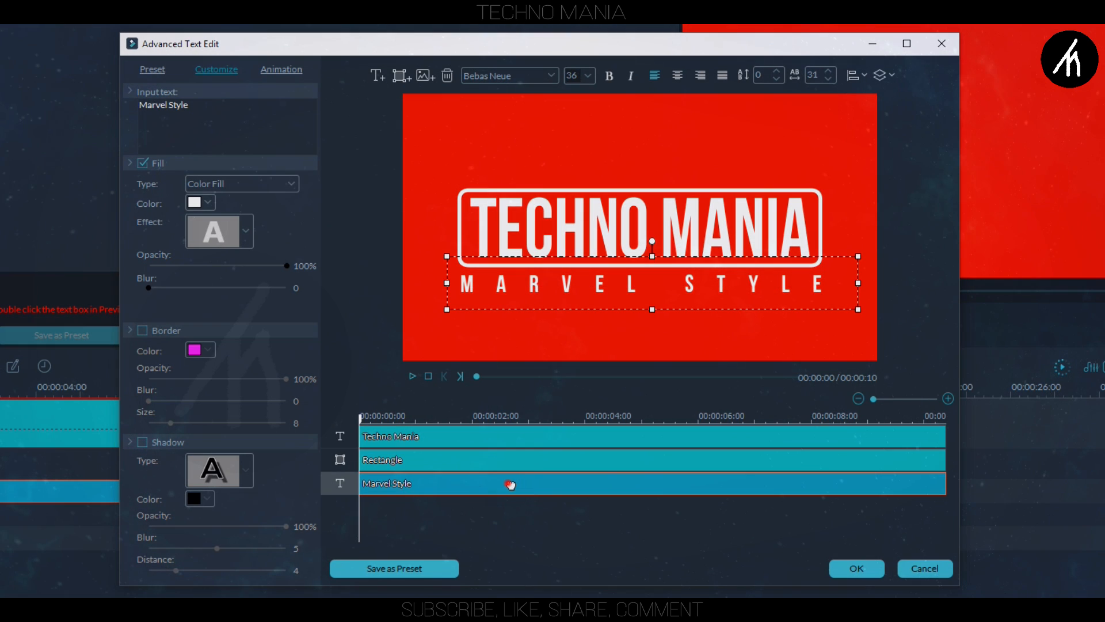
{"action": "left_click", "coordinate": [282, 70]}
{"action": "left_click", "coordinate": [254, 121]}
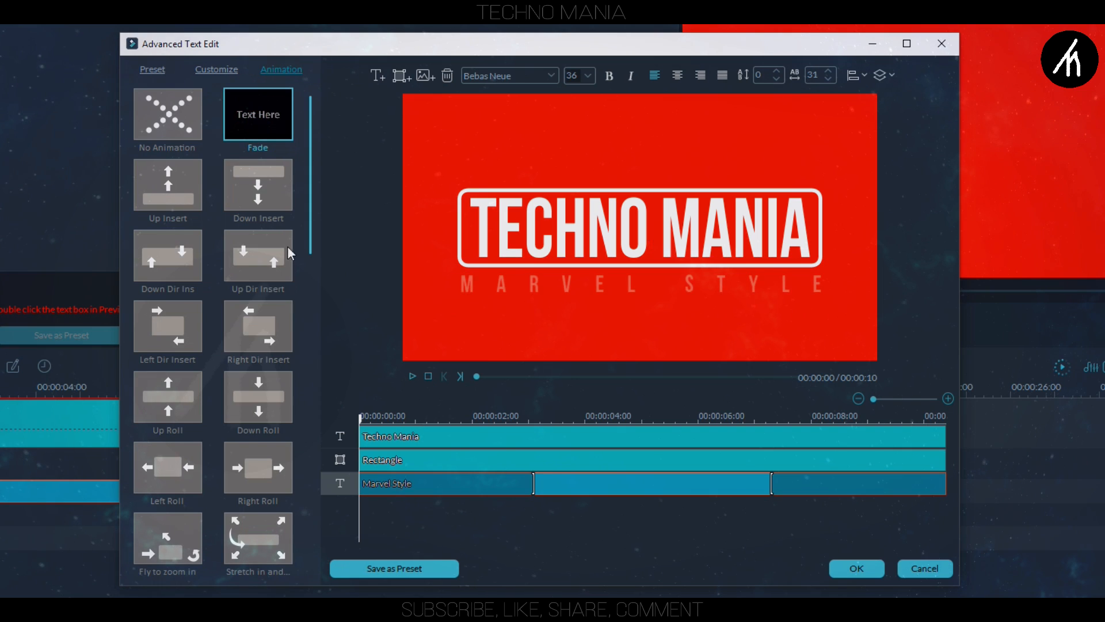
Remove the Marvel Style layer's fade-out, lengthen its fade-in to about 4.4 seconds, and accept the title edits.
{"action": "left_click_drag", "start_coordinate": [769, 484], "coordinate": [1018, 463]}
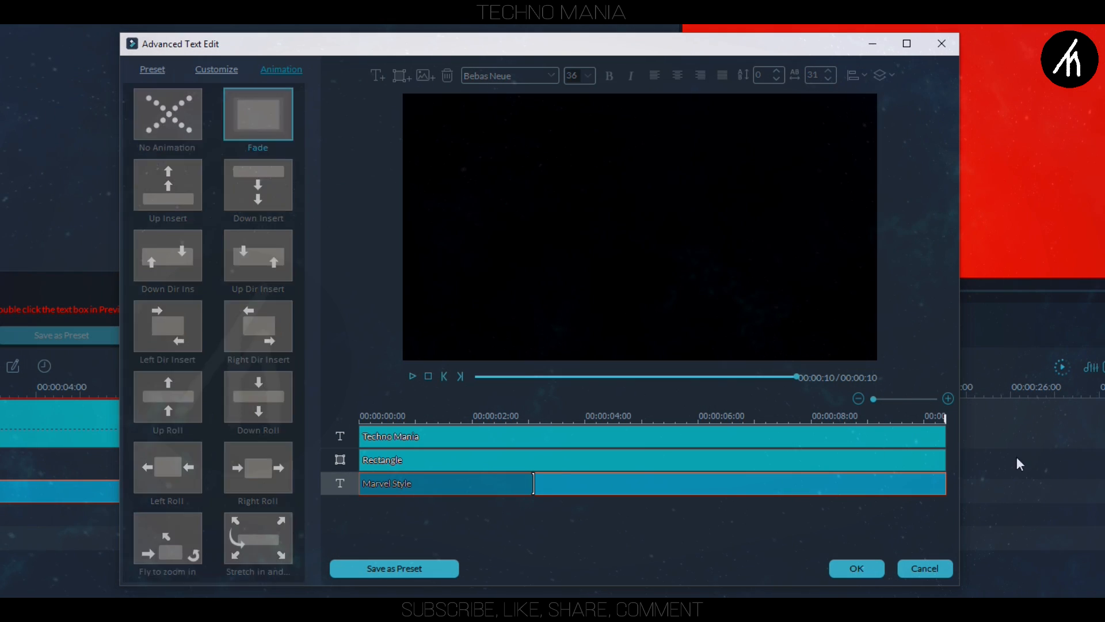
{"action": "left_click_drag", "start_coordinate": [534, 483], "coordinate": [610, 483]}
{"action": "left_click", "coordinate": [428, 376]}
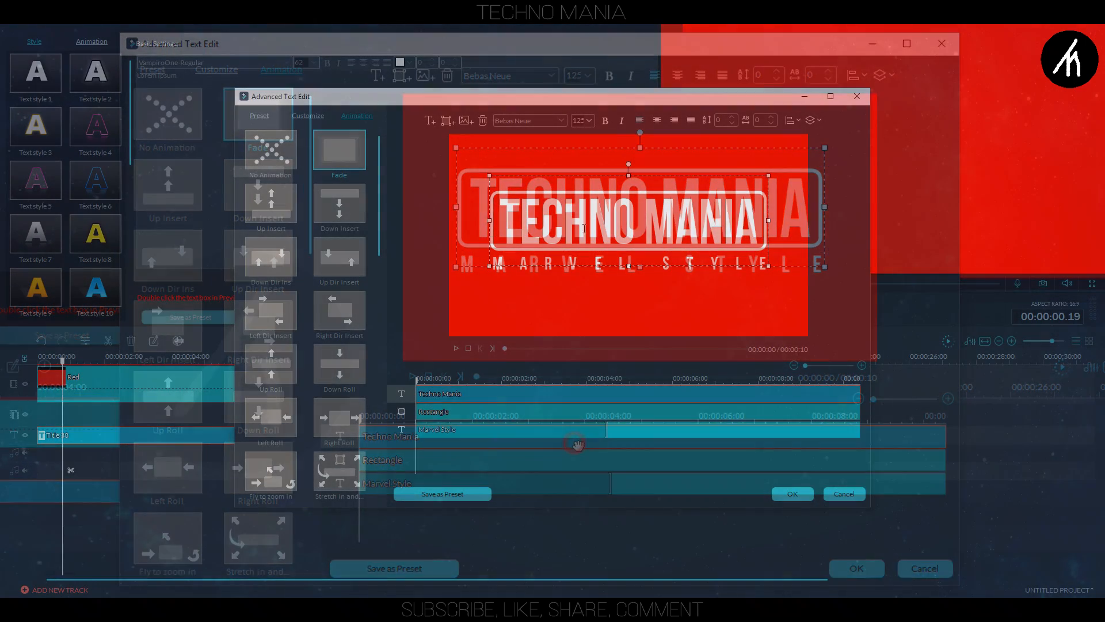
{"action": "left_click", "coordinate": [791, 494]}
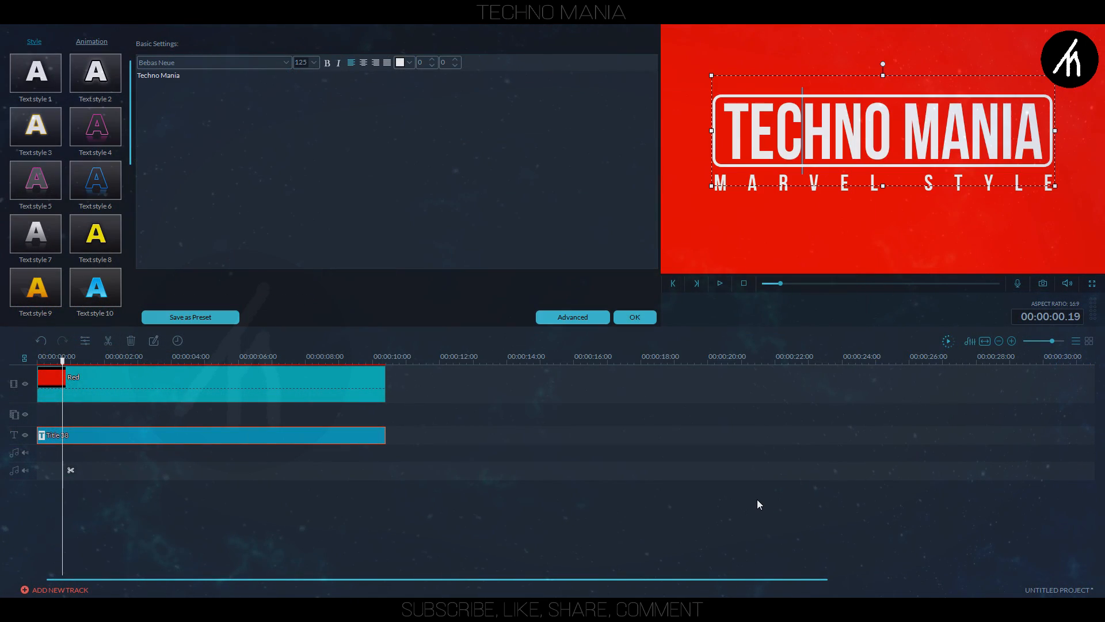
{"action": "left_click", "coordinate": [596, 517]}
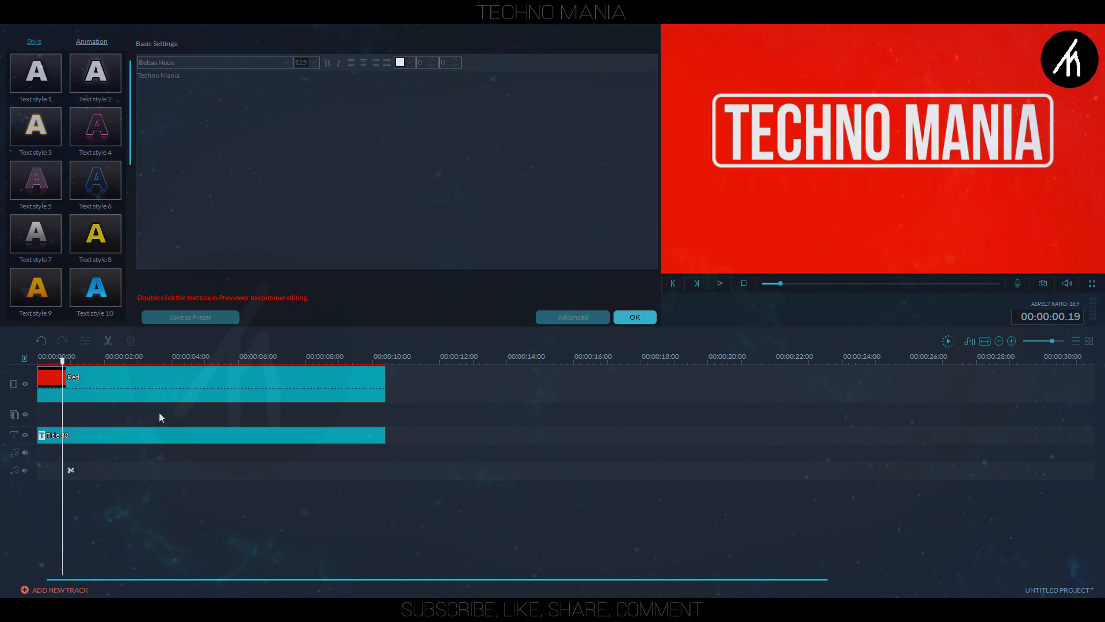
Apply the Dark Film 3D LUT to the Red background clip.
{"action": "left_click", "coordinate": [201, 357]}
{"action": "double_click", "coordinate": [238, 382]}
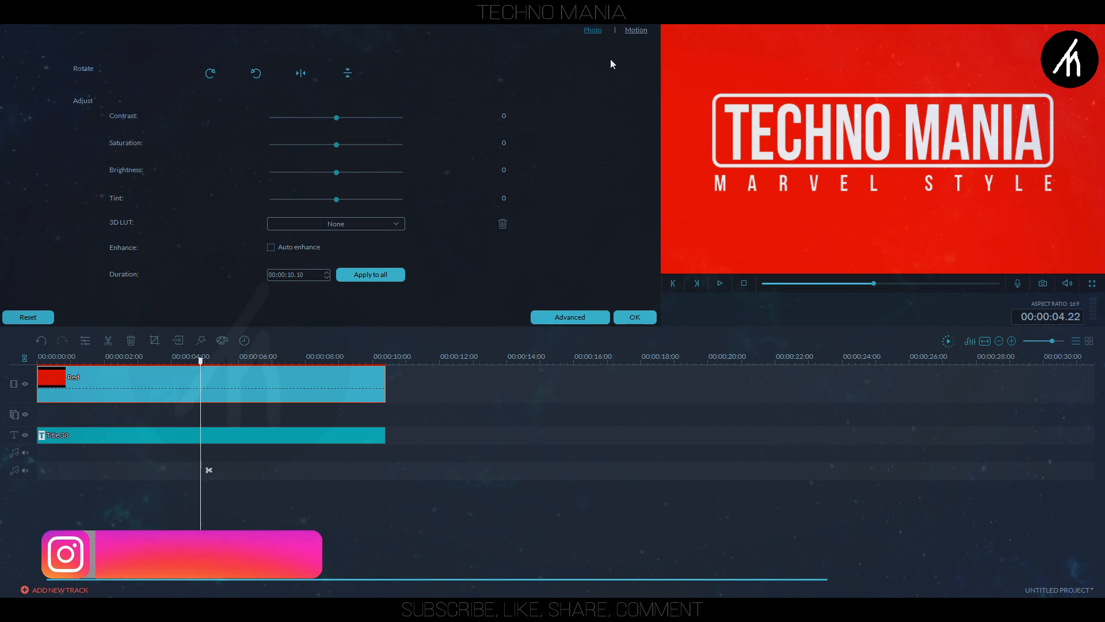
{"action": "left_click", "coordinate": [369, 224]}
{"action": "left_click", "coordinate": [323, 316]}
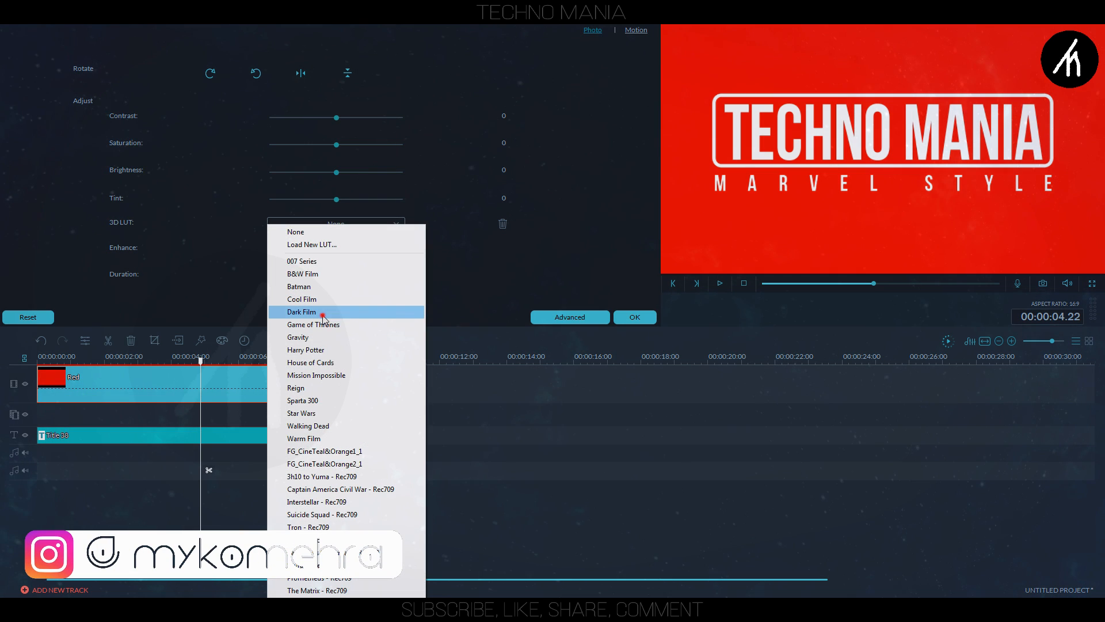
{"action": "left_click", "coordinate": [594, 435]}
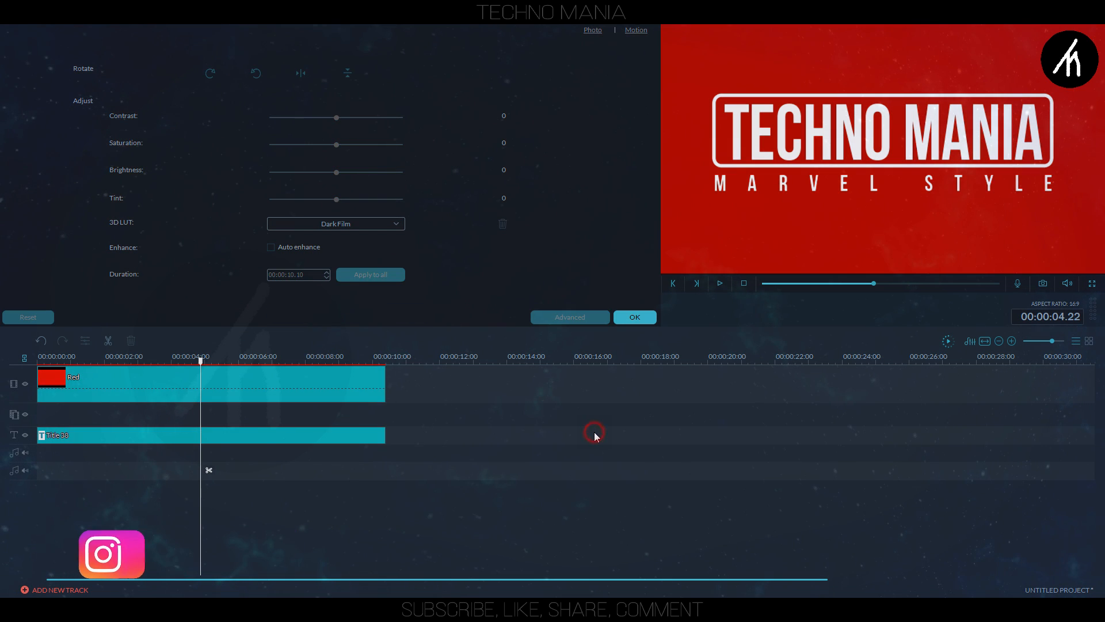
{"action": "left_click", "coordinate": [641, 312]}
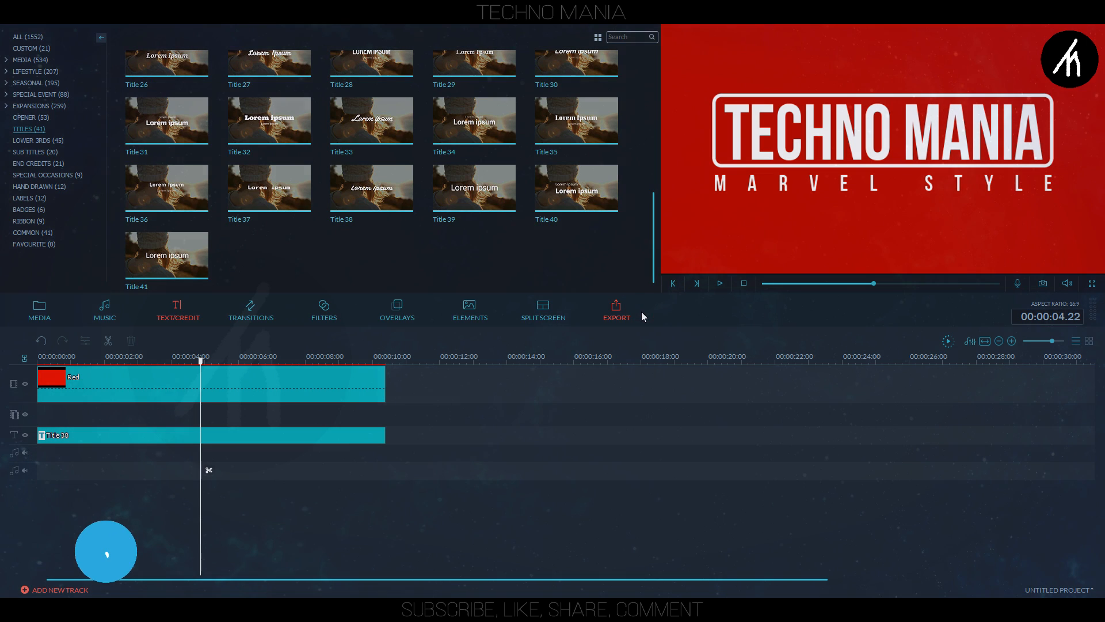
Export the title as an MP4 named Demo 1, choosing the video frame rate in the output settings.
{"action": "left_click", "coordinate": [46, 311]}
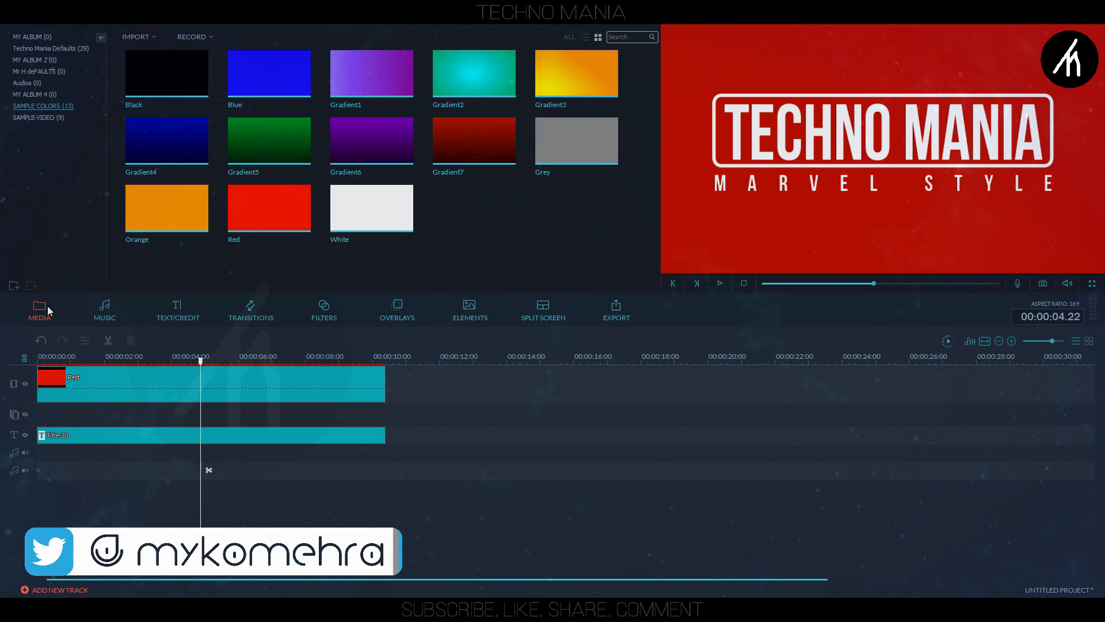
{"action": "left_click", "coordinate": [615, 315]}
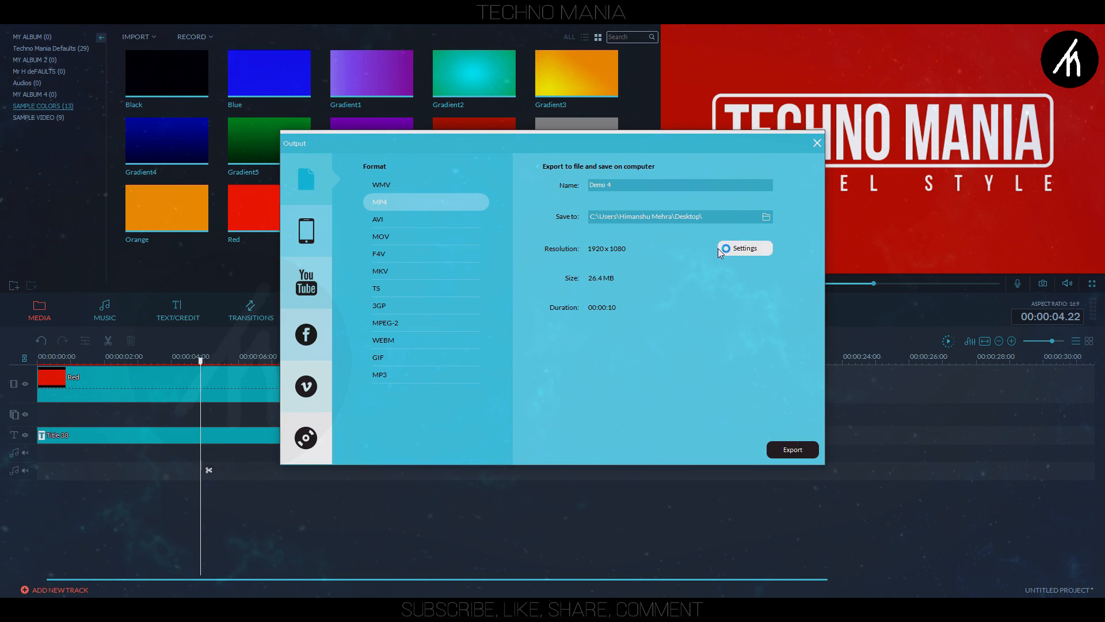
{"action": "left_click", "coordinate": [657, 186]}
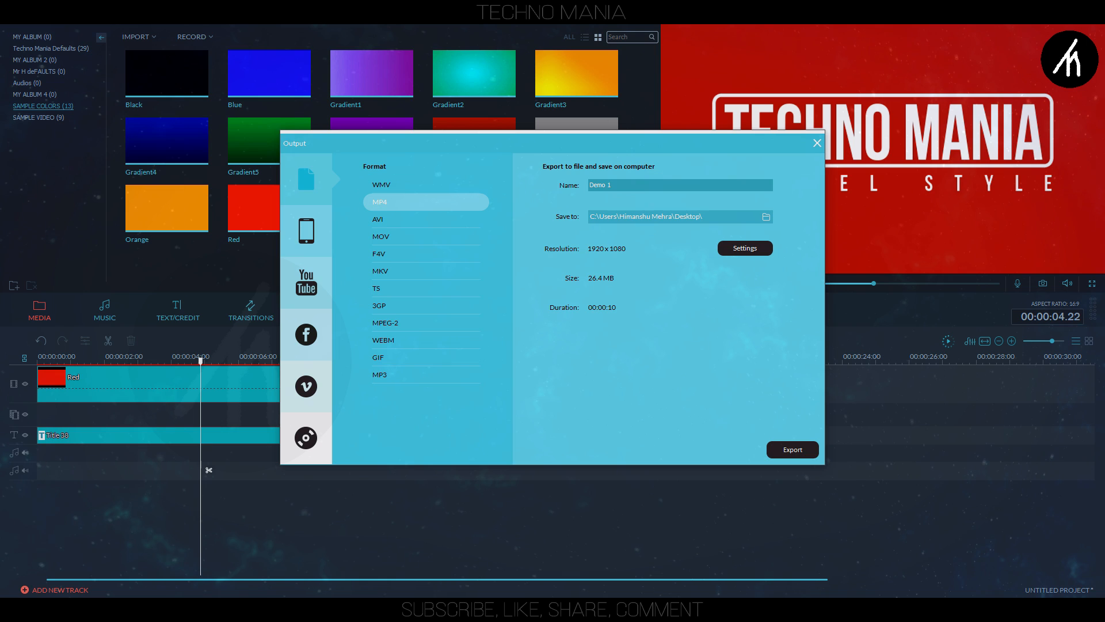
{"action": "left_click", "coordinate": [744, 248]}
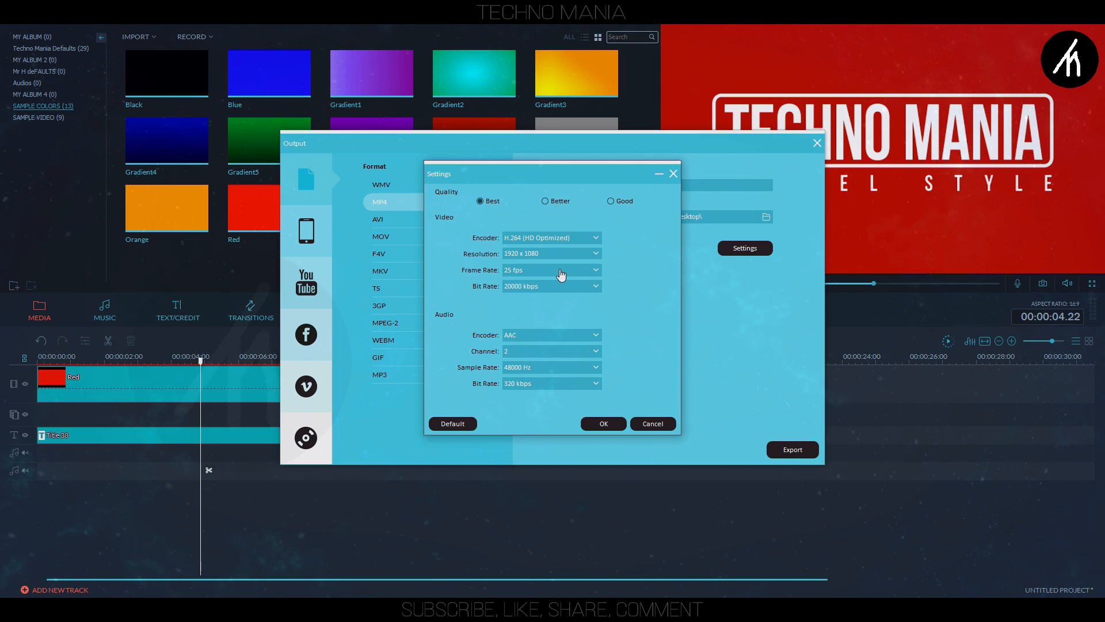
{"action": "left_click", "coordinate": [561, 273]}
{"action": "left_click", "coordinate": [516, 343]}
{"action": "left_click", "coordinate": [601, 424]}
{"action": "left_click", "coordinate": [782, 454]}
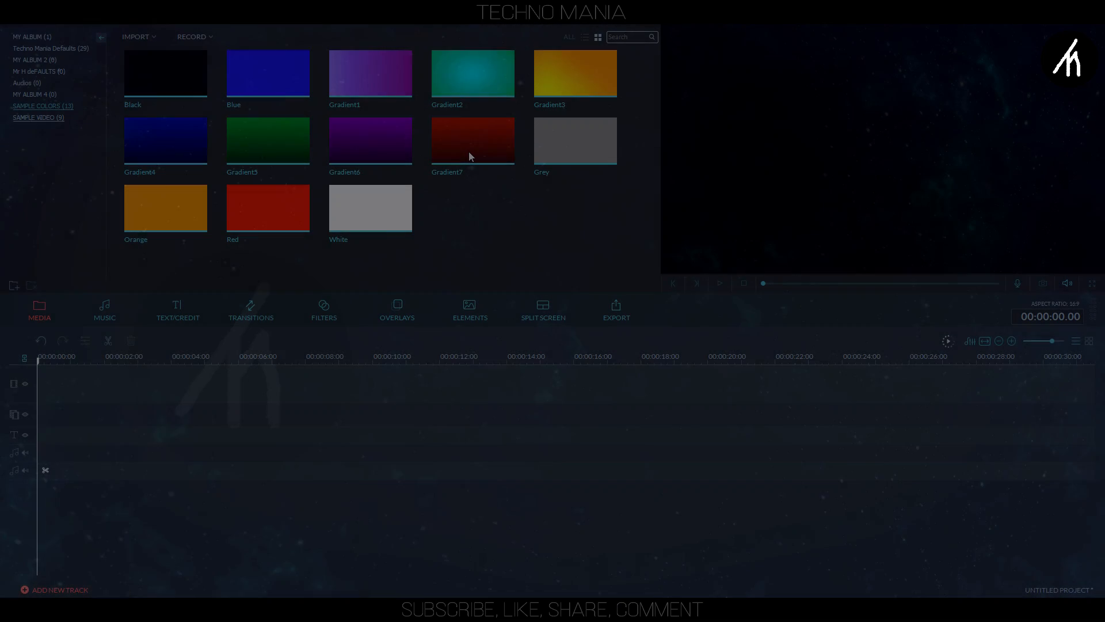
Place Gradient7 on the video track and the Demo 1 clip on the overlay track beneath, extending Gradient7 to match Demo 1's length.
{"action": "left_click_drag", "start_coordinate": [468, 151], "coordinate": [73, 386]}
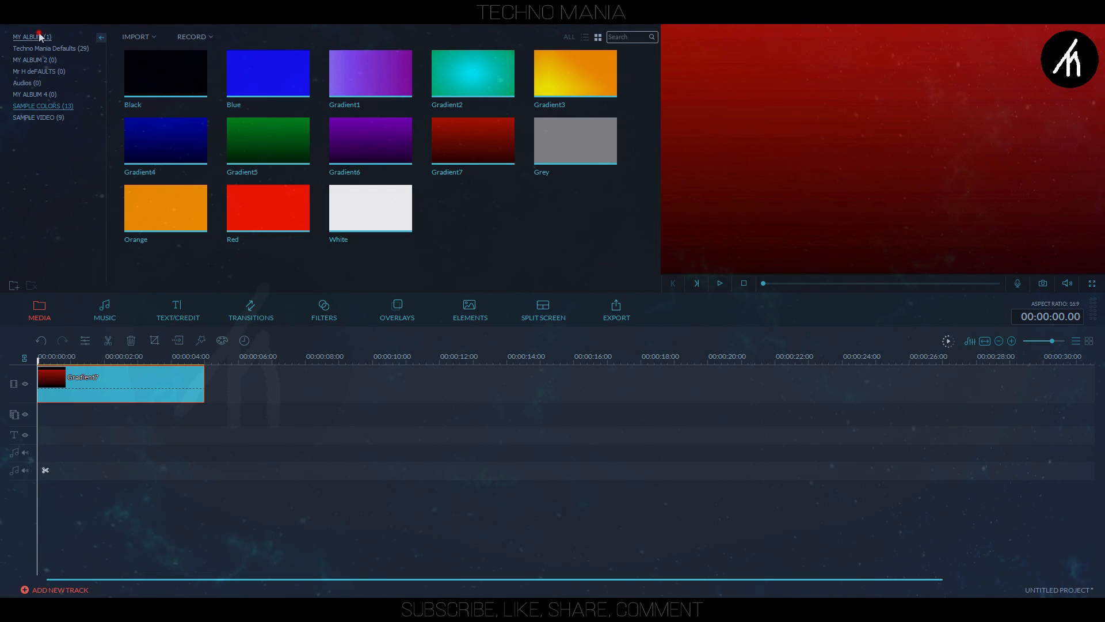
{"action": "left_click", "coordinate": [39, 34]}
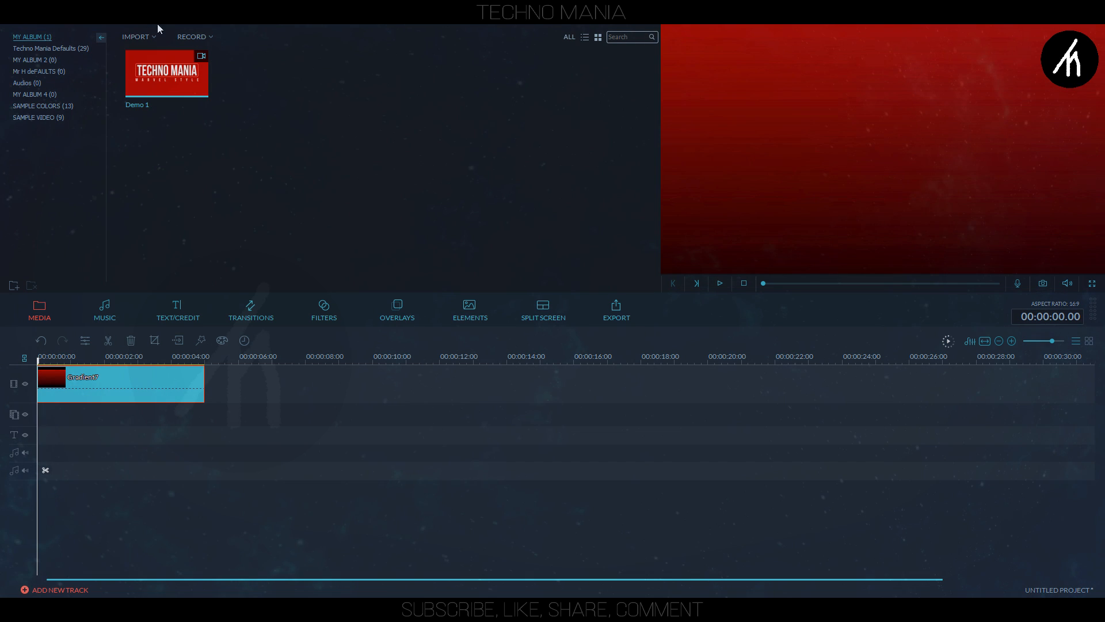
{"action": "left_click_drag", "start_coordinate": [185, 85], "coordinate": [40, 417]}
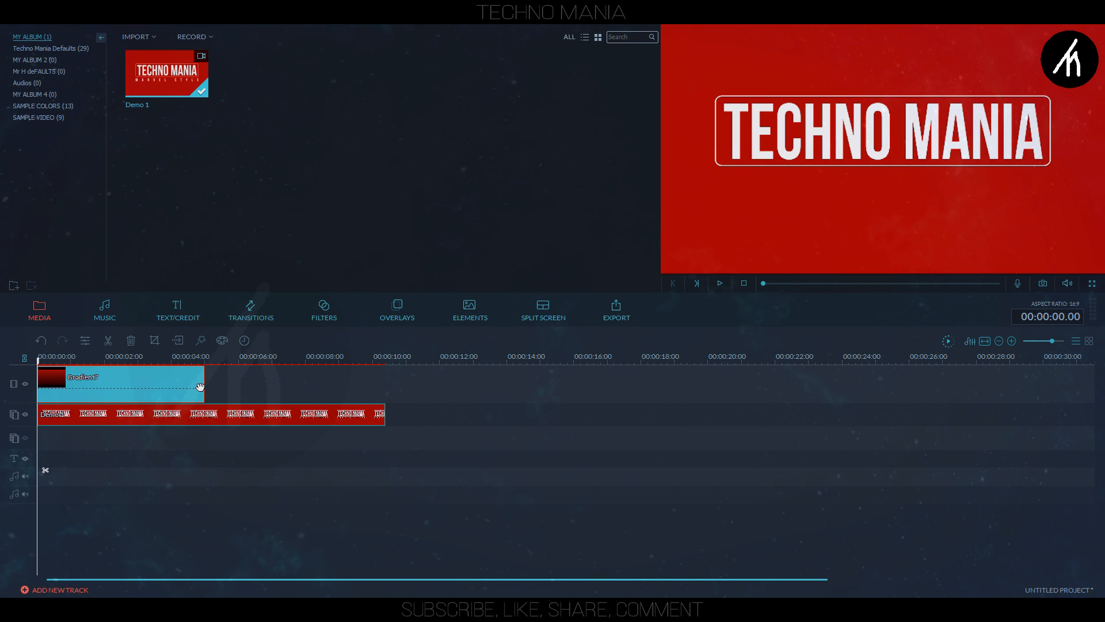
{"action": "left_click_drag", "start_coordinate": [202, 390], "coordinate": [385, 395]}
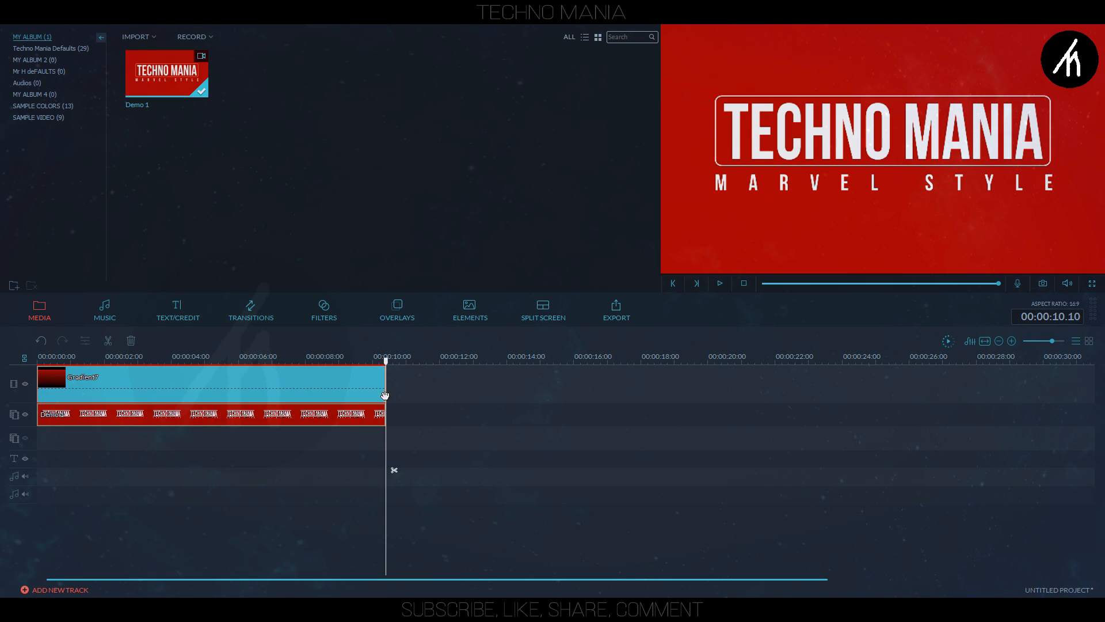
Apply the Fade Zoom Out motion to the Demo 1 overlay clip and preview the animation from the start.
{"action": "left_click", "coordinate": [174, 357]}
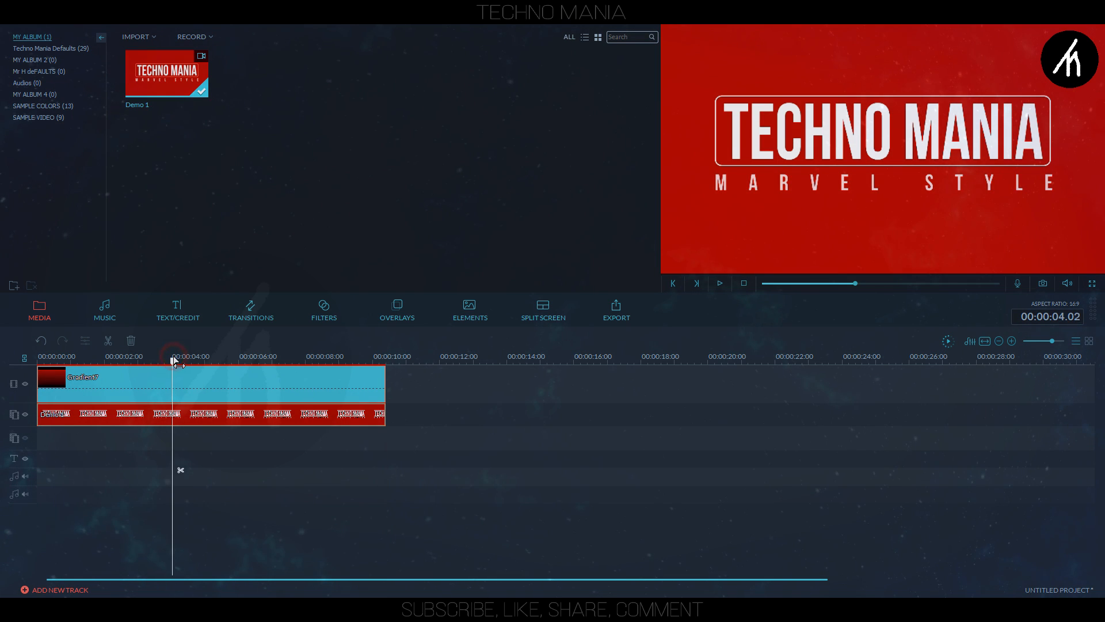
{"action": "left_click", "coordinate": [190, 419]}
{"action": "double_click", "coordinate": [190, 419]}
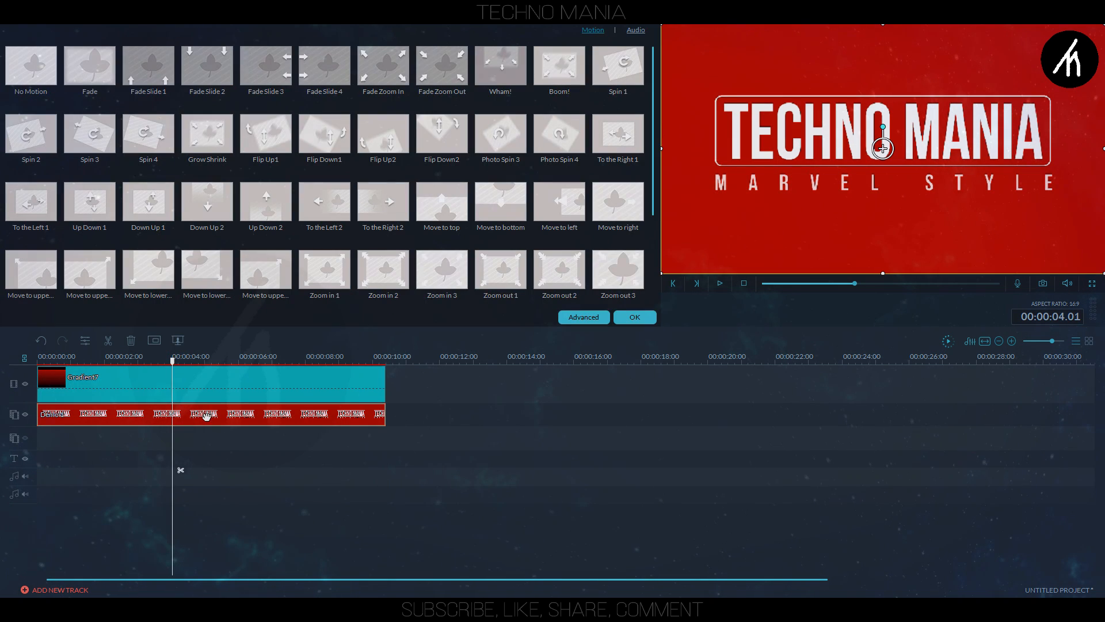
{"action": "double_click", "coordinate": [439, 71]}
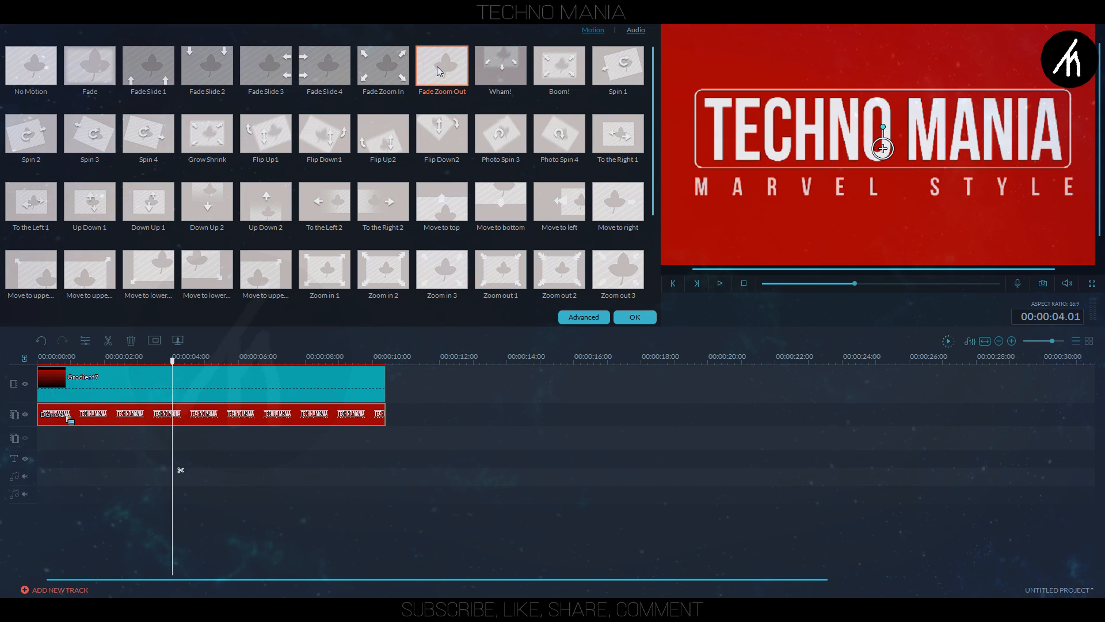
{"action": "left_click", "coordinate": [631, 324]}
{"action": "left_click", "coordinate": [765, 283]}
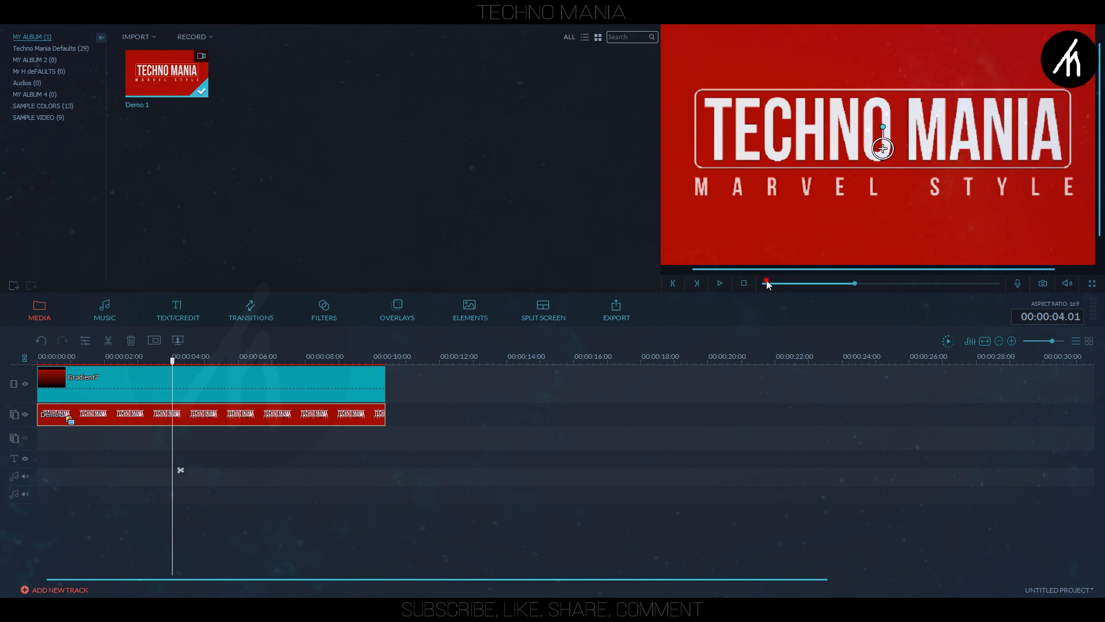
{"action": "key", "text": "space"}
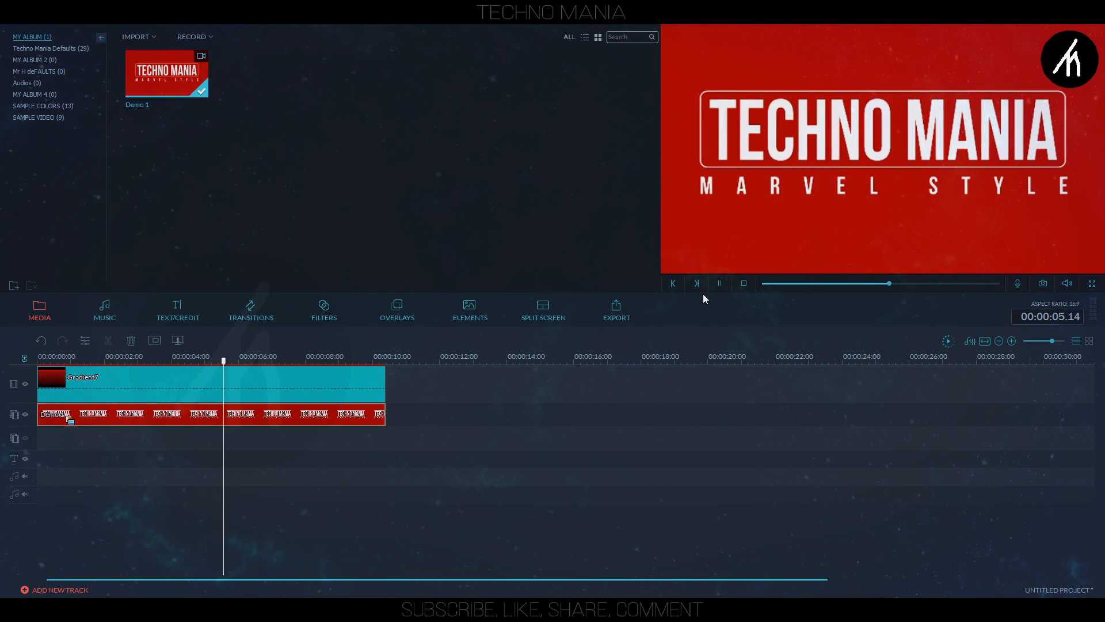
{"action": "key", "text": "space"}
Name the new MP4 export Demo 2 and open its output settings.
{"action": "left_click", "coordinate": [607, 315]}
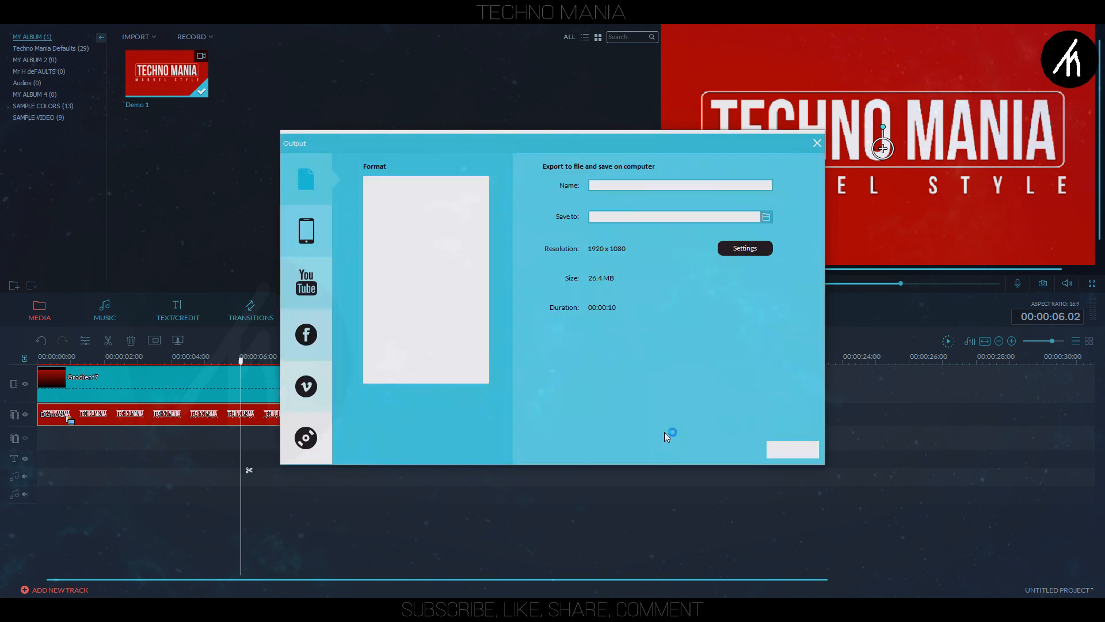
{"action": "left_click", "coordinate": [619, 185]}
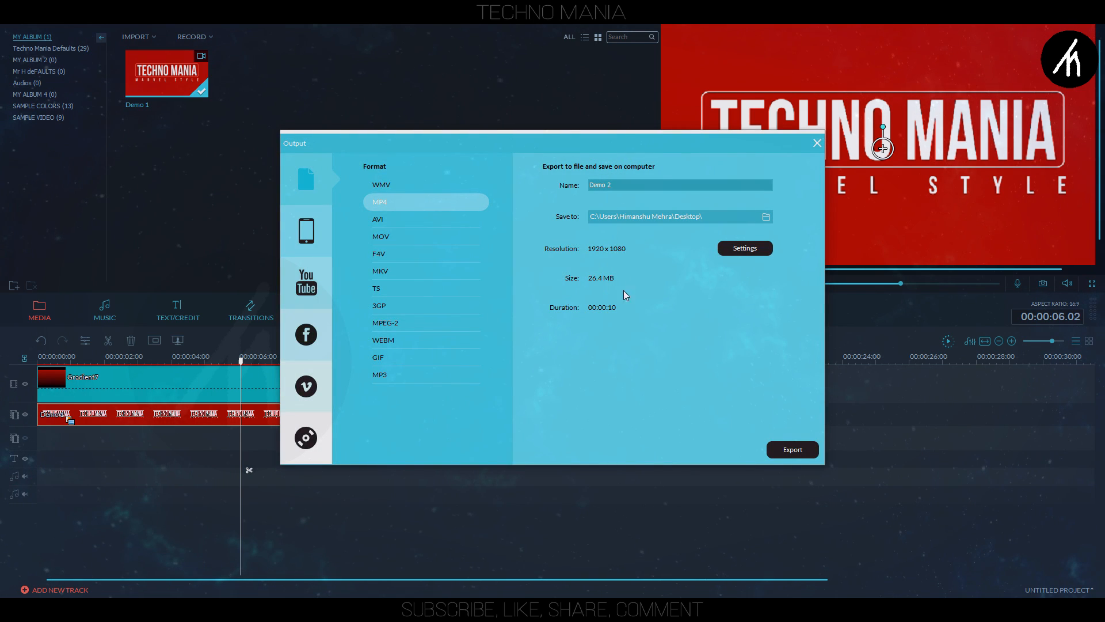
{"action": "left_click", "coordinate": [737, 251]}
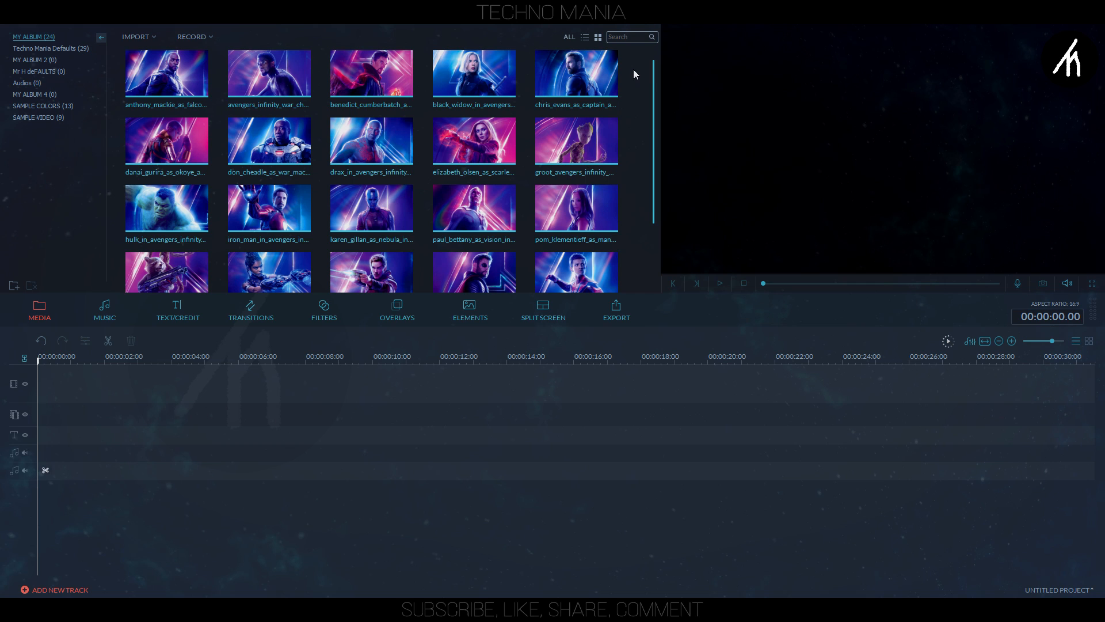
Place all the Avengers character images from My Album in sequence at the start of the video track.
{"action": "left_click_drag", "start_coordinate": [633, 69], "coordinate": [56, 367]}
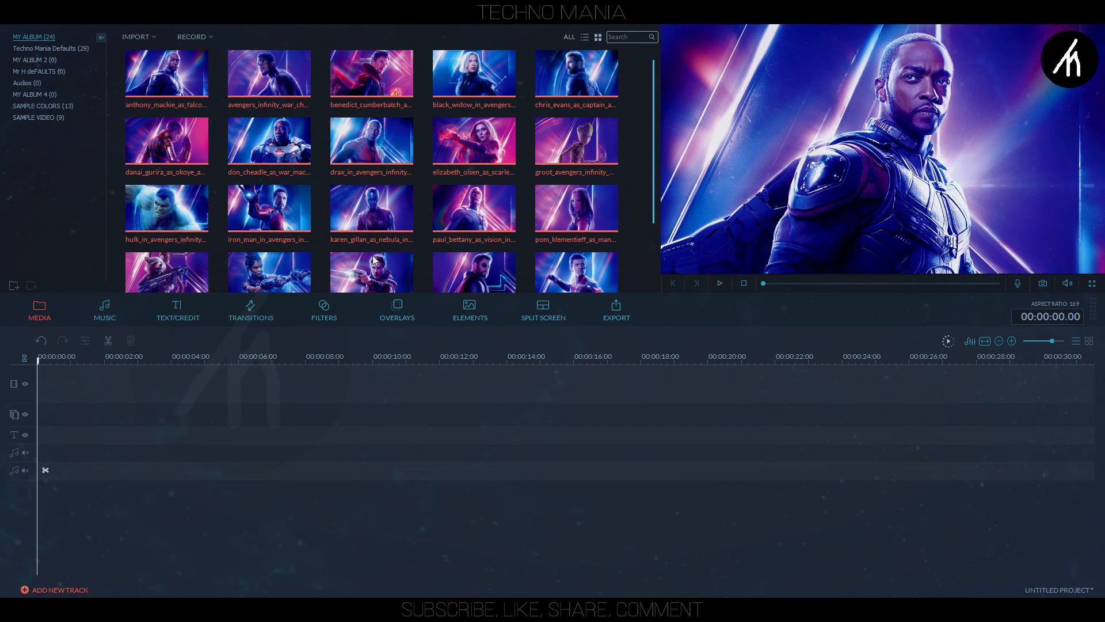
{"action": "left_click_drag", "start_coordinate": [237, 105], "coordinate": [51, 388]}
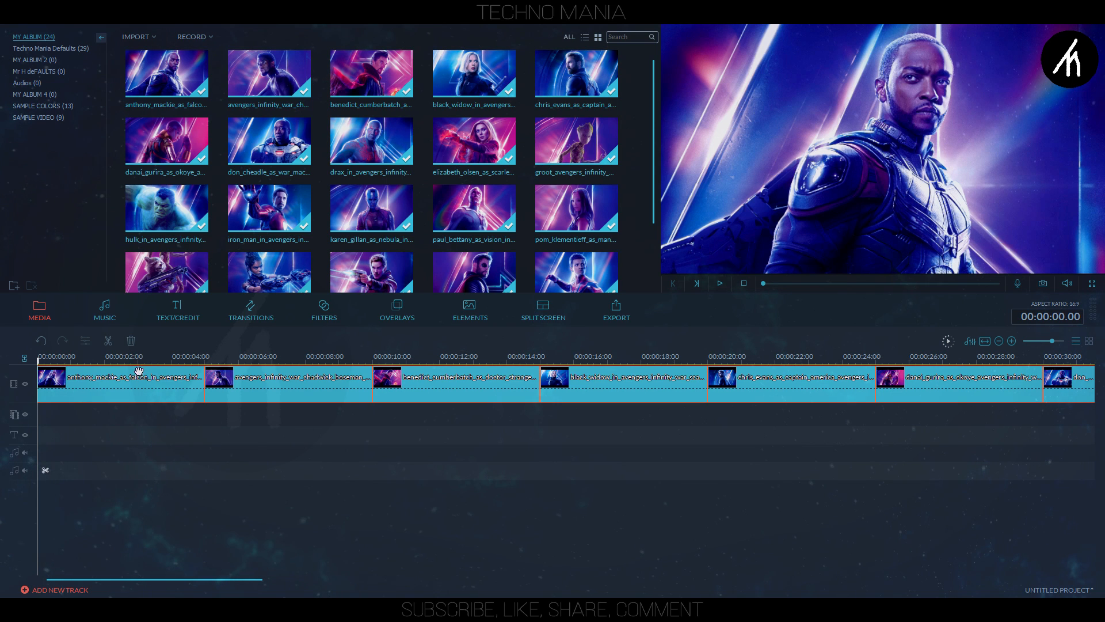
{"action": "left_click_drag", "start_coordinate": [134, 357], "coordinate": [271, 363]}
{"action": "left_click", "coordinate": [188, 414]}
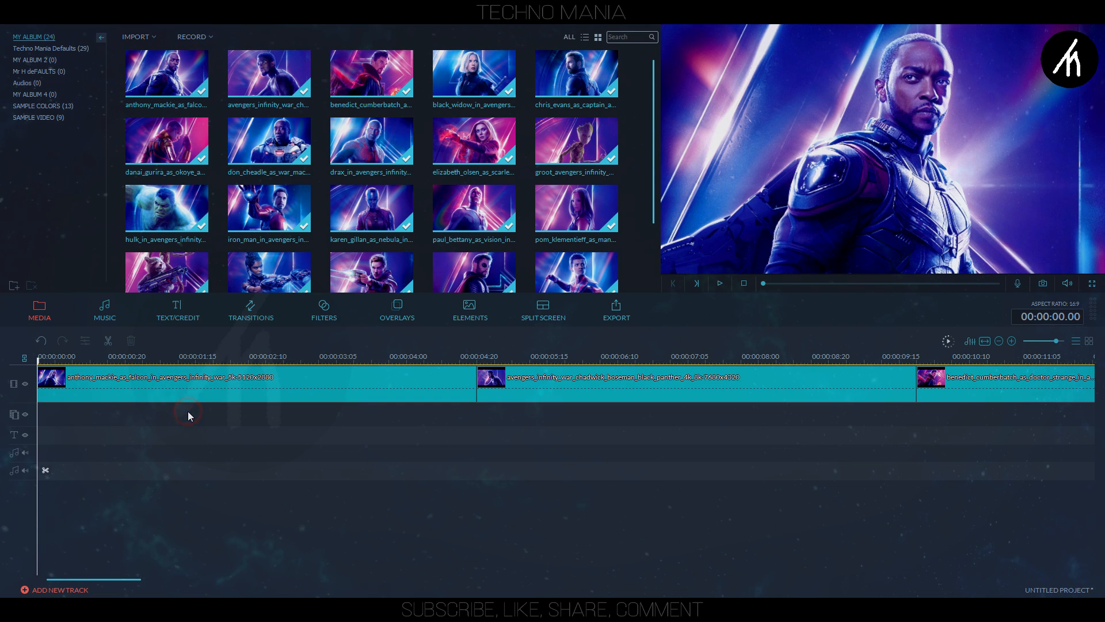
Split the Falcon image clip at 00:00:00.03 and delete the remainder after the cut.
{"action": "left_click", "coordinate": [210, 387]}
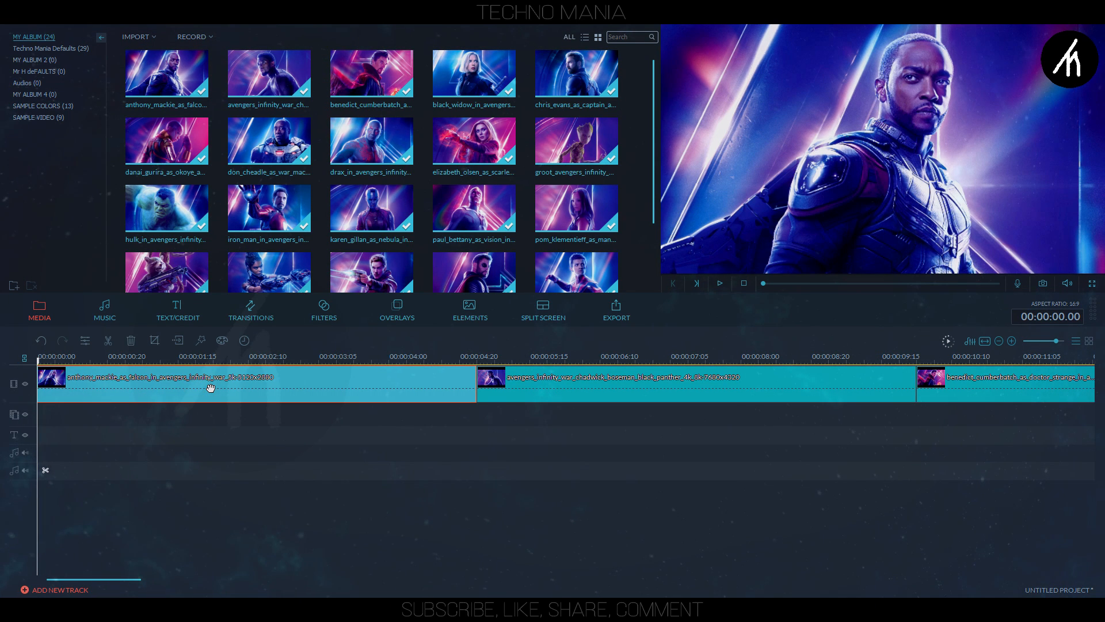
{"action": "key", "text": "Right"}
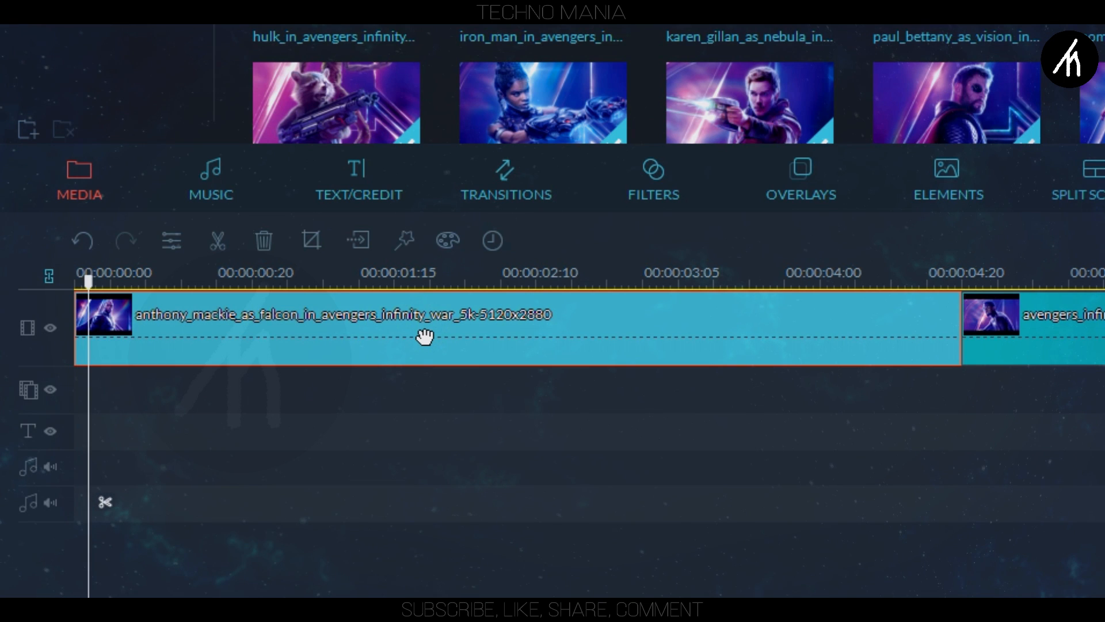
{"action": "key", "text": "Right"}
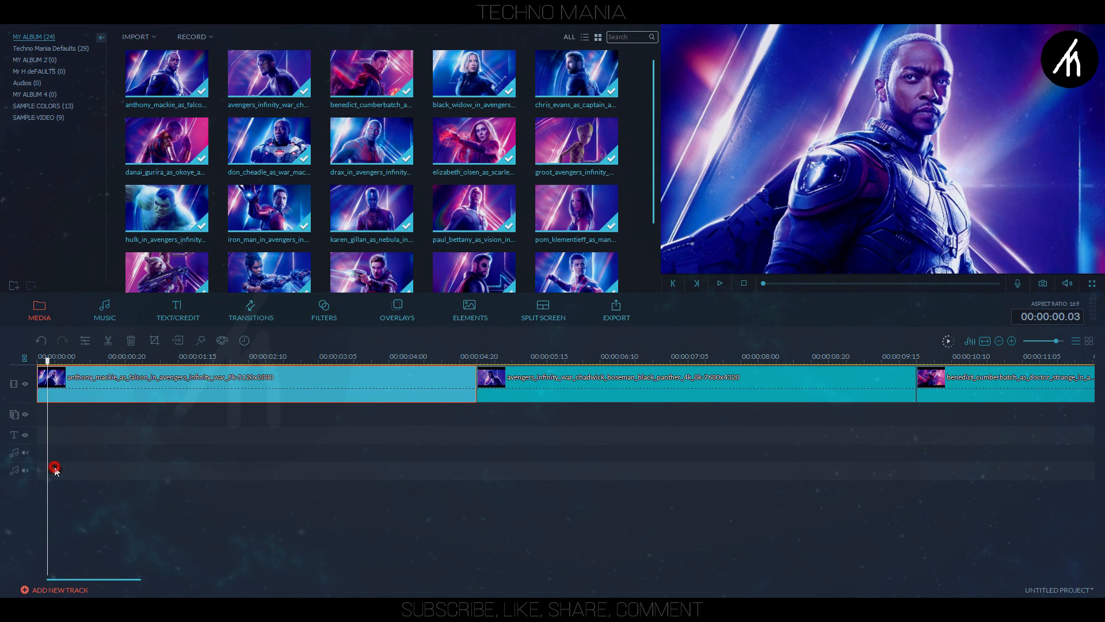
{"action": "left_click", "coordinate": [55, 469]}
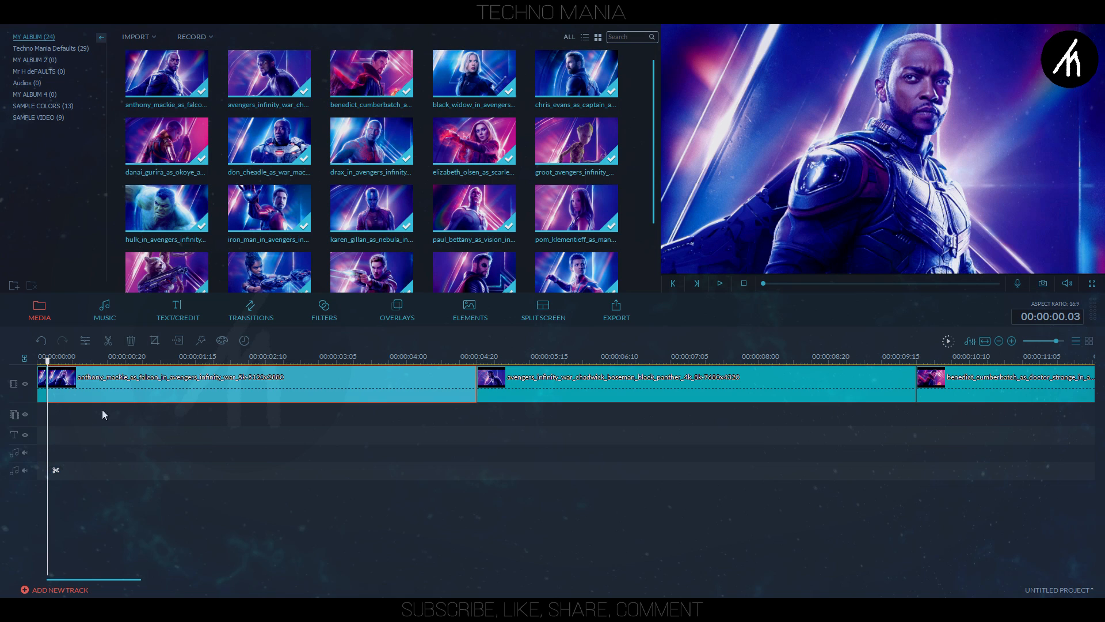
{"action": "key", "text": "Delete"}
Split the Black Panther image clip at 00:00:00.06 and delete the remainder after the cut.
{"action": "left_click", "coordinate": [122, 387]}
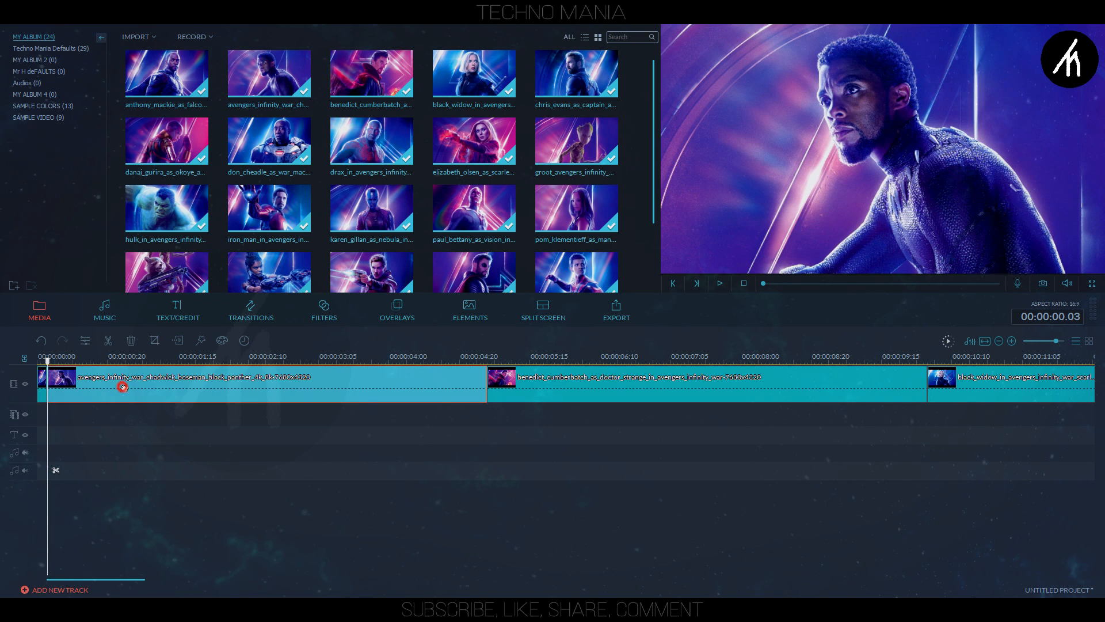
{"action": "key", "text": "Right"}
{"action": "key", "text": "Right"}
{"action": "key", "text": "Right"}
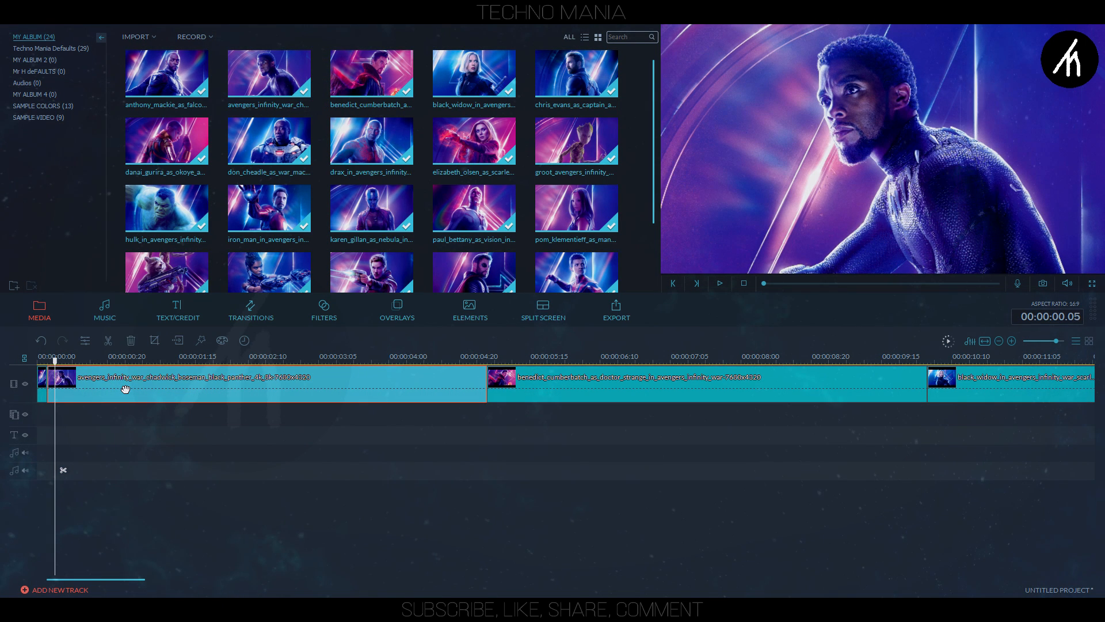
{"action": "left_click", "coordinate": [66, 471]}
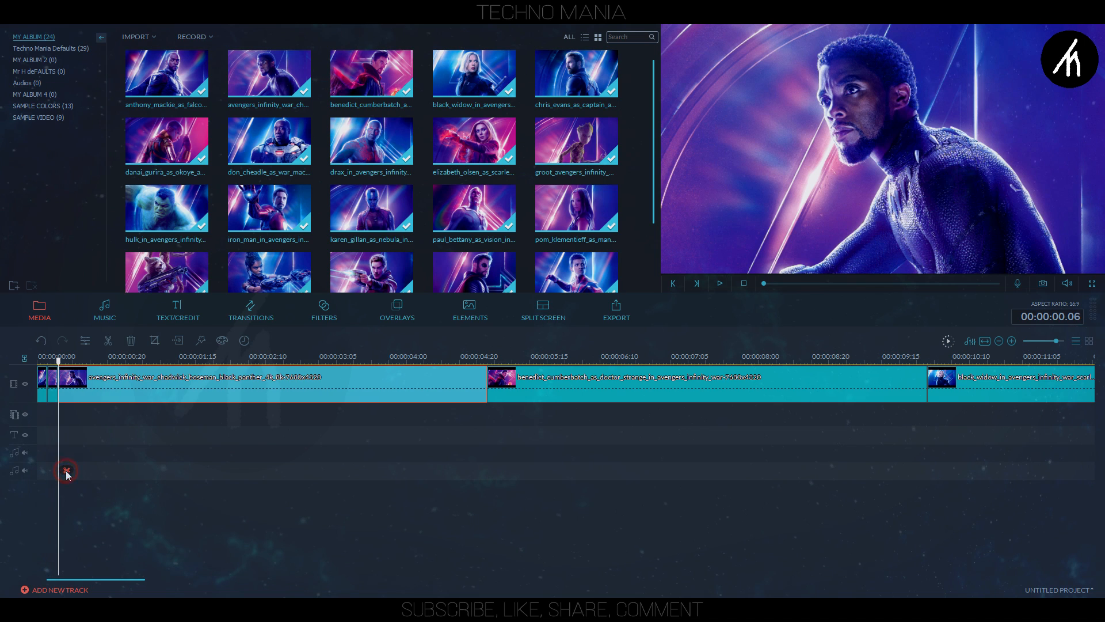
{"action": "key", "text": "Delete"}
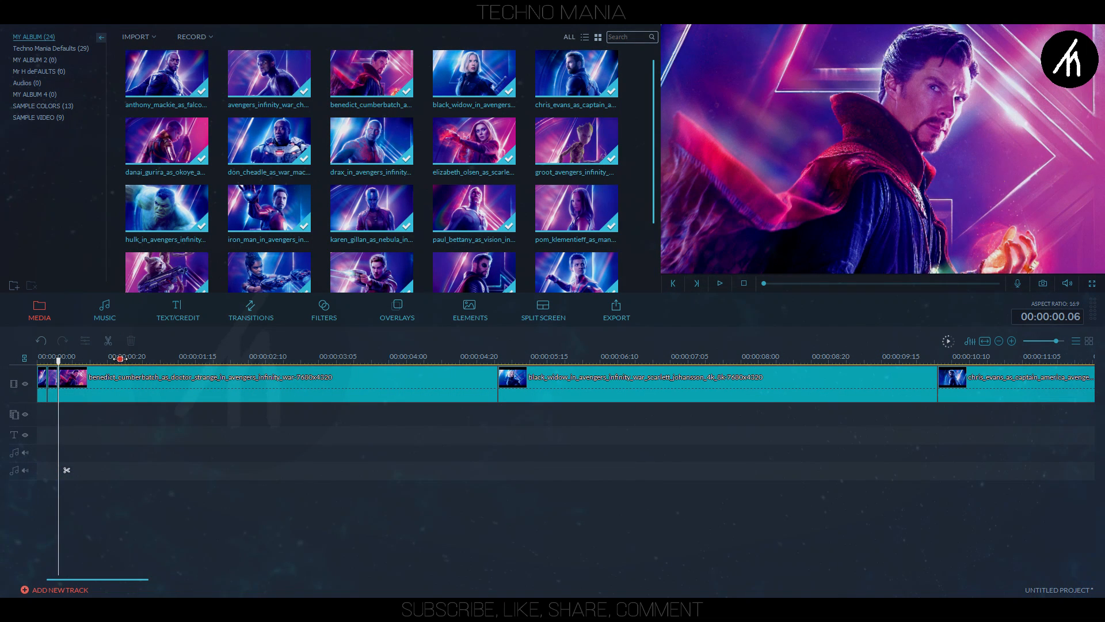
Split the Doctor Strange image clip at 00:00:00.09 and delete the remainder after the cut.
{"action": "scroll", "coordinate": [340, 373], "scroll_direction": "up", "scroll_amount": 3}
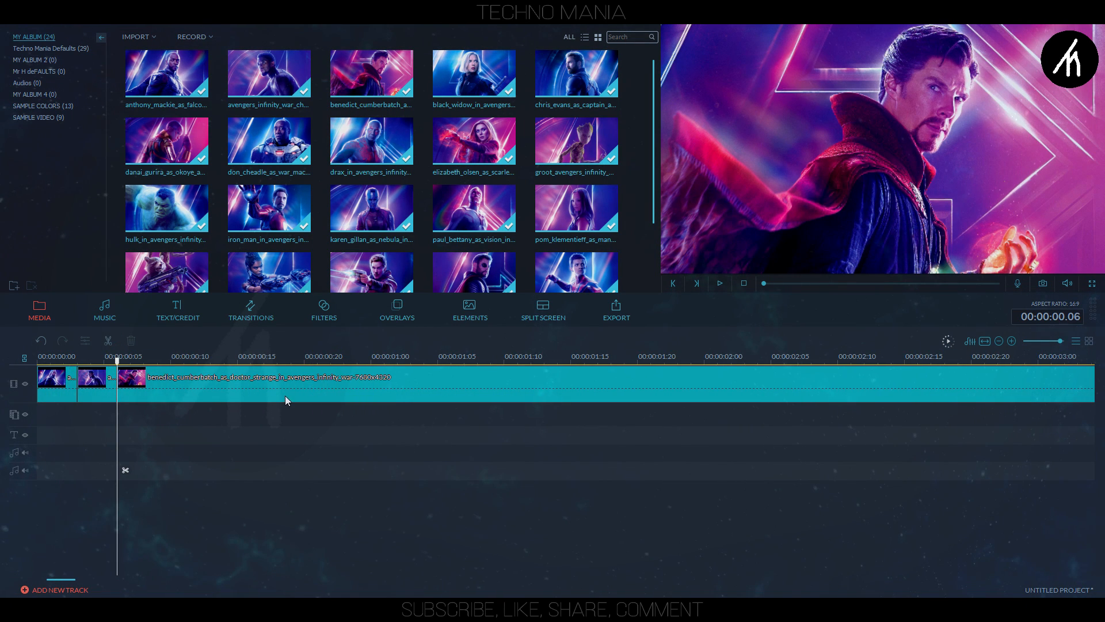
{"action": "left_click", "coordinate": [165, 384]}
{"action": "left_click", "coordinate": [167, 470]}
{"action": "left_click", "coordinate": [233, 395]}
{"action": "key", "text": "Delete"}
Cut the Black Widow and Captain America image clips to three frames each and delete their remainders.
{"action": "left_click", "coordinate": [236, 393]}
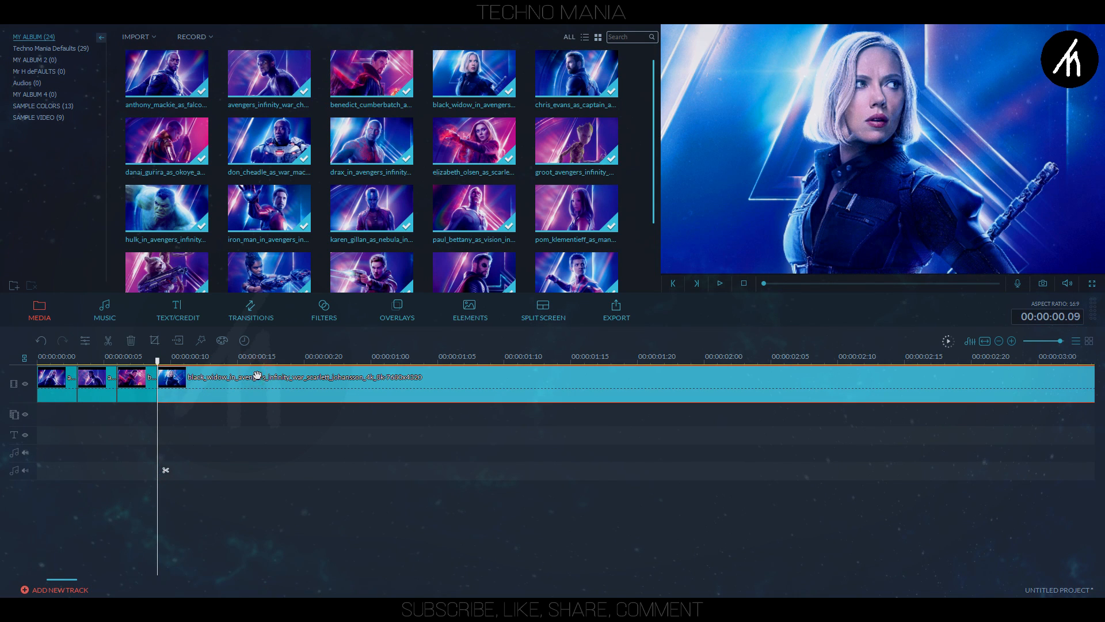
{"action": "key", "text": "Right"}
{"action": "key", "text": "Right"}
{"action": "key", "text": "Right"}
{"action": "left_click", "coordinate": [205, 471]}
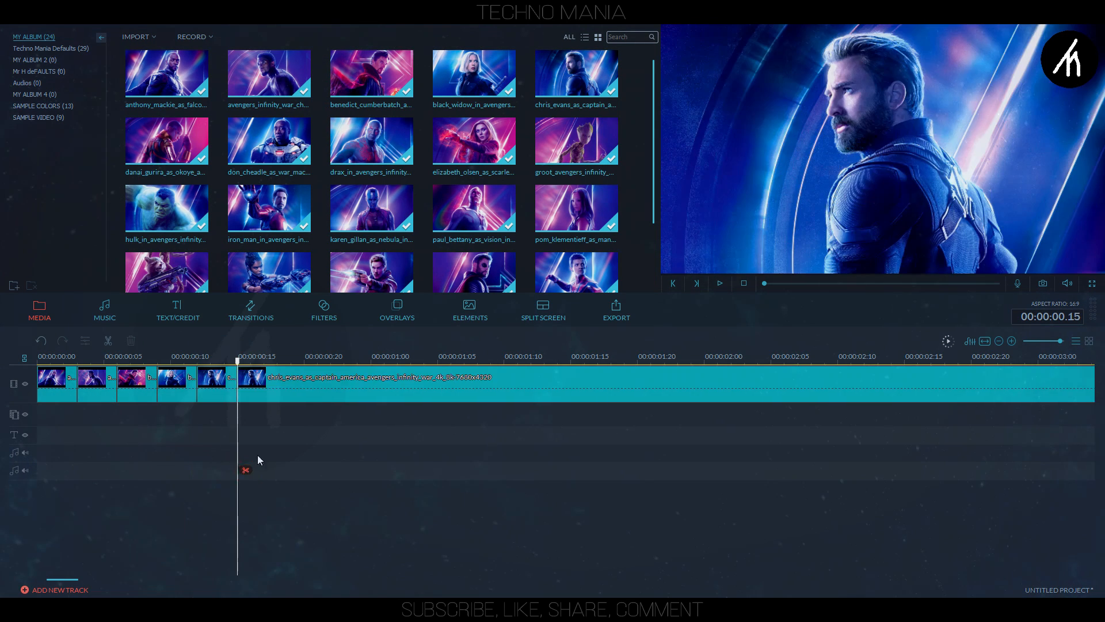
{"action": "left_click", "coordinate": [259, 392]}
{"action": "key", "text": "Delete"}
Trim the Okoye, War Machine and Drax image clips to three frames each, deleting the rest of each clip.
{"action": "key", "text": "Right"}
{"action": "key", "text": "Right"}
{"action": "key", "text": "Right"}
{"action": "left_click", "coordinate": [286, 471]}
{"action": "left_click", "coordinate": [326, 470]}
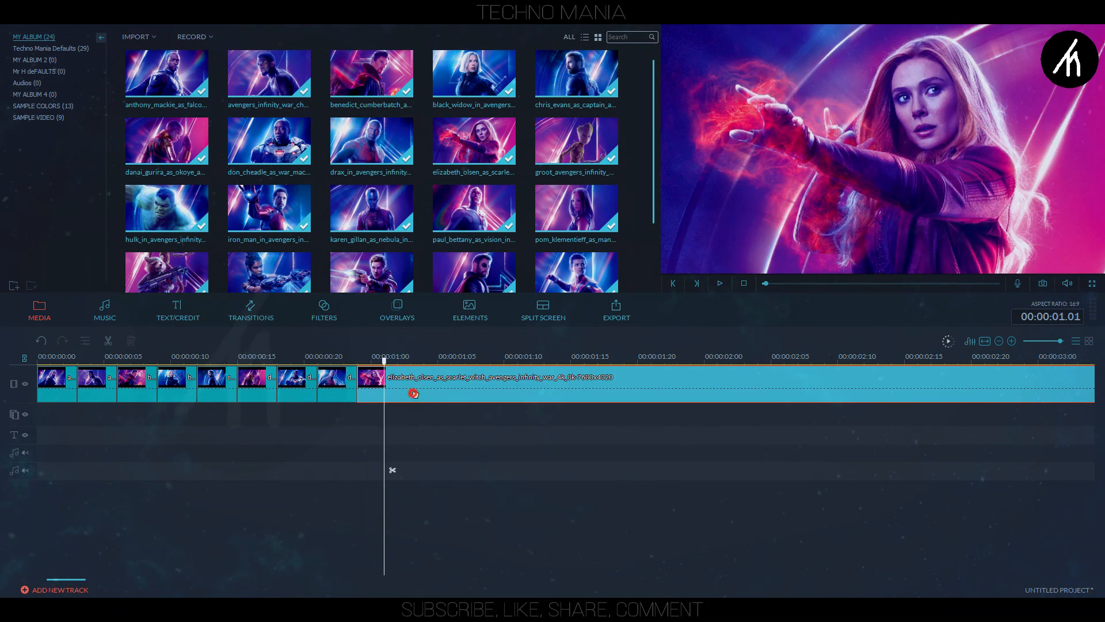
Shorten the Scarlet Witch, Groot, Hulk and Iron Man image clips to three frames each, deleting their remainders.
{"action": "left_click", "coordinate": [405, 470]}
{"action": "left_click", "coordinate": [485, 471]}
{"action": "key", "text": "Right"}
{"action": "key", "text": "Right"}
{"action": "key", "text": "Right"}
{"action": "left_click", "coordinate": [526, 471]}
{"action": "left_click", "coordinate": [527, 391]}
{"action": "key", "text": "Delete"}
Cut the Nebula, Vision and Mantis image clips down to three frames each and delete the leftover parts.
{"action": "key", "text": "Right"}
{"action": "key", "text": "Right"}
{"action": "key", "text": "Right"}
{"action": "left_click", "coordinate": [606, 470]}
Trim every image clip from Rocket Raccoon through Gamora to three frames and delete the leftover parts.
{"action": "left_click", "coordinate": [680, 387]}
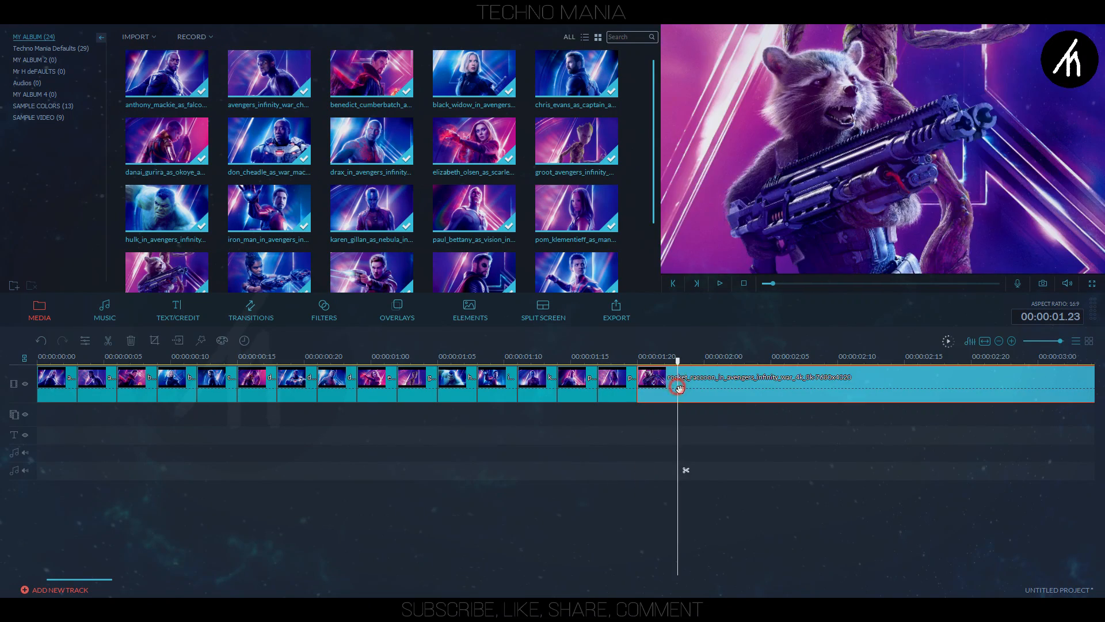
{"action": "left_click", "coordinate": [725, 470]}
{"action": "left_click", "coordinate": [807, 472]}
{"action": "left_click", "coordinate": [847, 470]}
{"action": "left_click", "coordinate": [886, 470]}
{"action": "left_click", "coordinate": [926, 470]}
{"action": "left_click", "coordinate": [965, 470]}
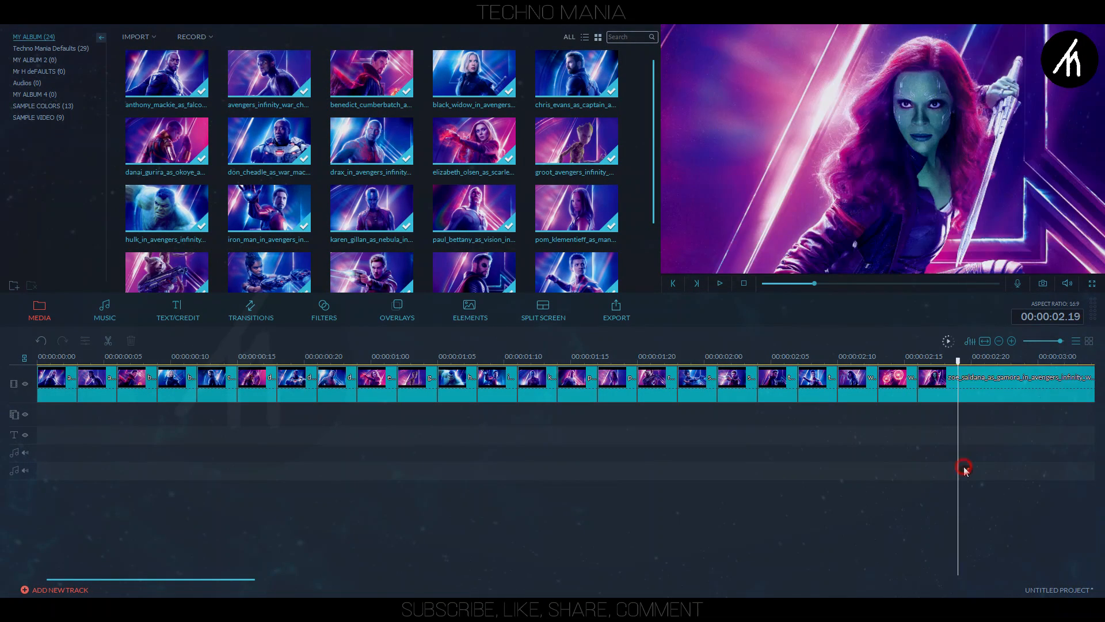
{"action": "key", "text": "Delete"}
Split the last image clip three frames after its start and delete the remainder.
{"action": "key", "text": "Right"}
{"action": "key", "text": "Right"}
{"action": "key", "text": "Right"}
{"action": "left_click", "coordinate": [1006, 470]}
{"action": "key", "text": "Delete"}
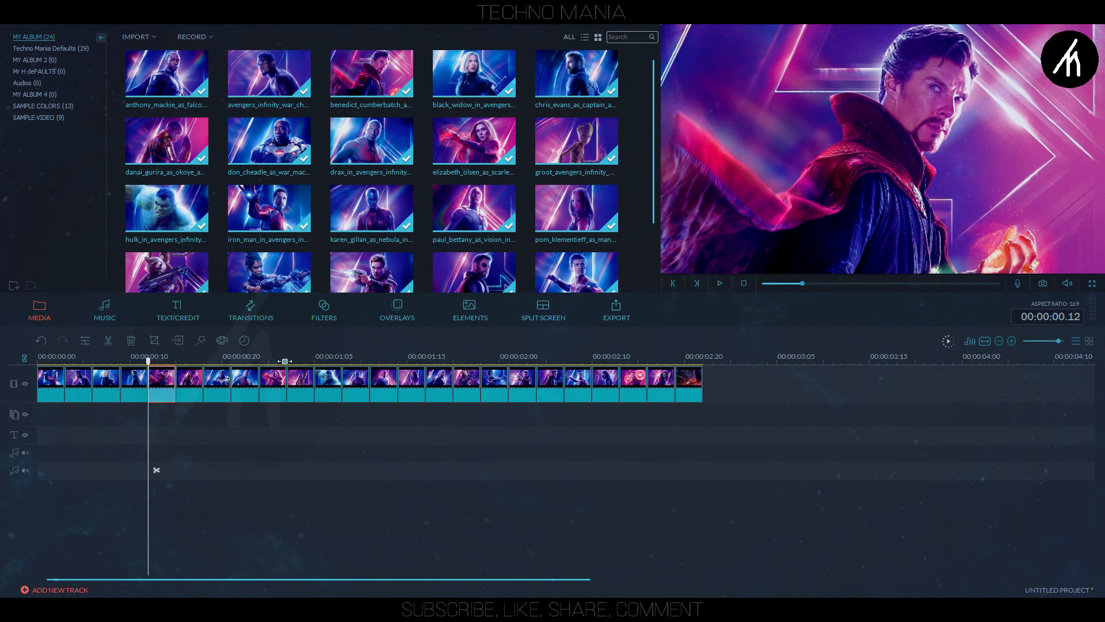
Search the transitions library for "flip".
{"action": "left_click_drag", "start_coordinate": [285, 361], "coordinate": [173, 364]}
{"action": "left_click", "coordinate": [283, 434]}
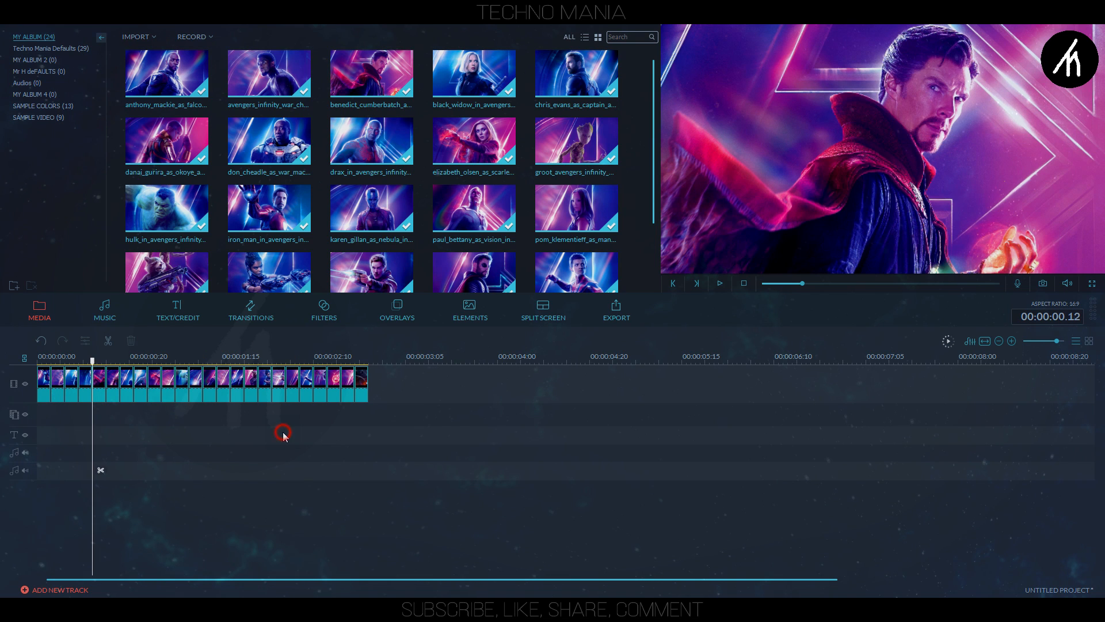
{"action": "left_click_drag", "start_coordinate": [160, 361], "coordinate": [287, 361]}
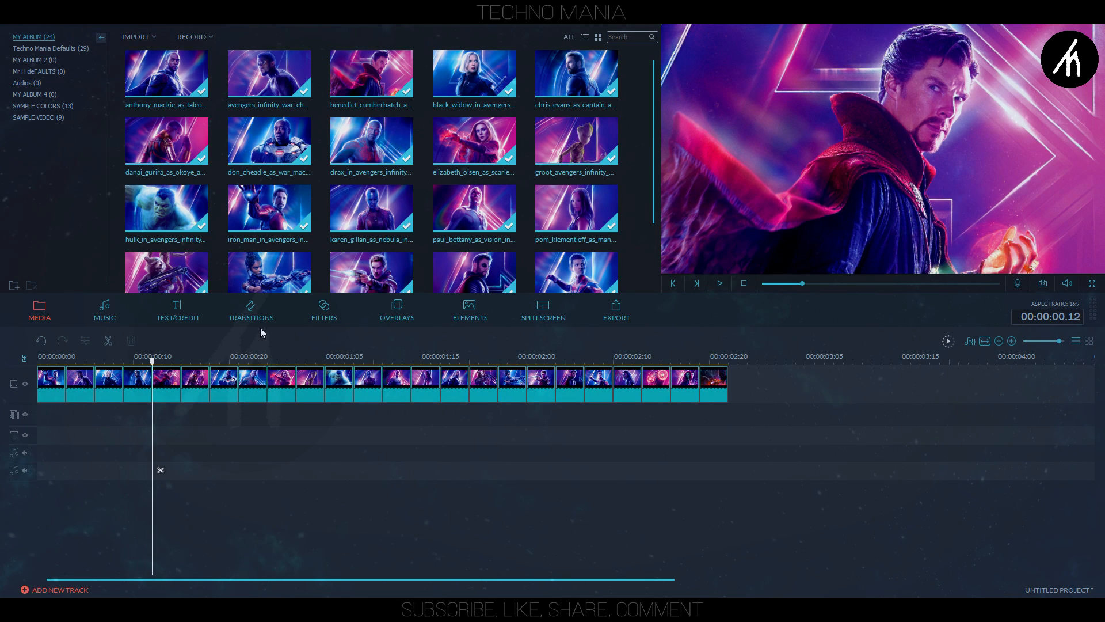
{"action": "left_click", "coordinate": [246, 317]}
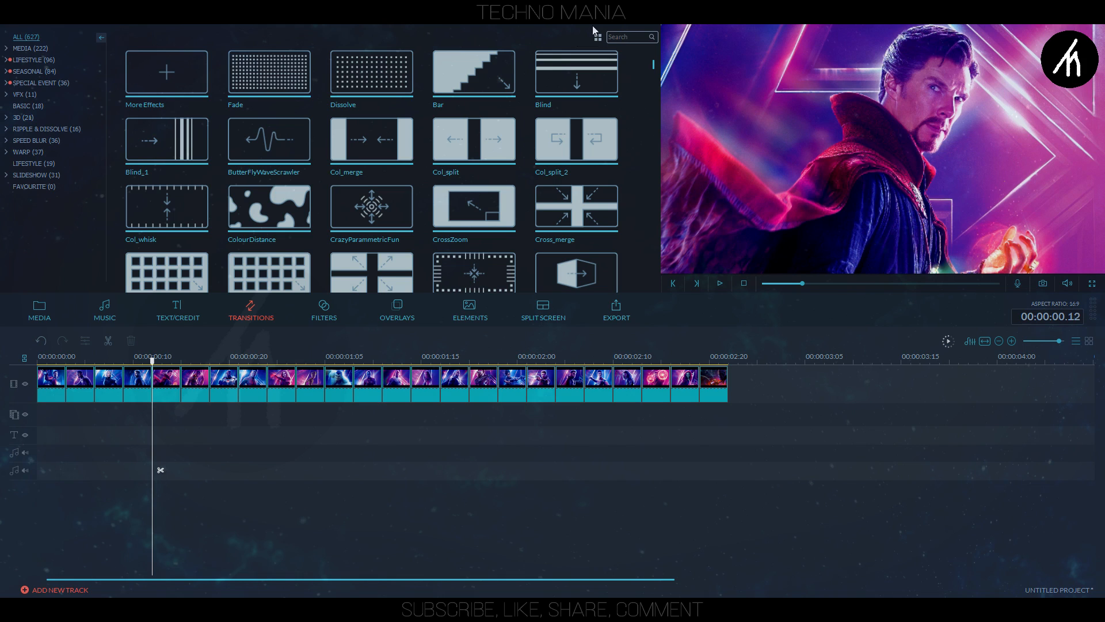
{"action": "left_click", "coordinate": [627, 38]}
{"action": "type", "text": "flip"}
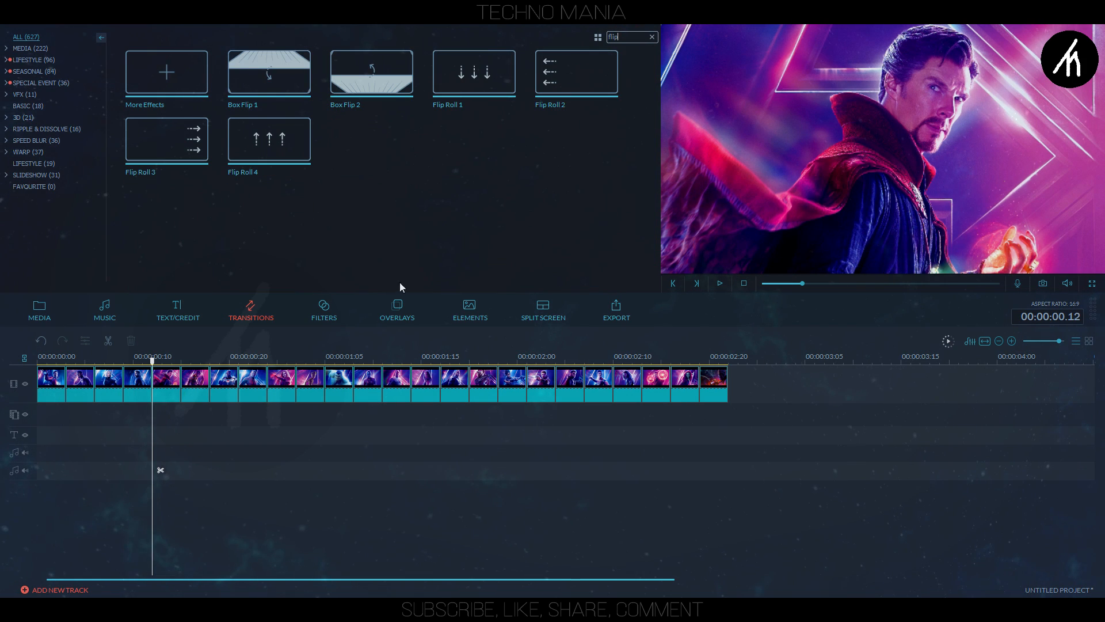
Add the Flip Roll 1 transition at every second cut along the whole image sequence, starting with the first cut.
{"action": "left_click_drag", "start_coordinate": [495, 86], "coordinate": [70, 382]}
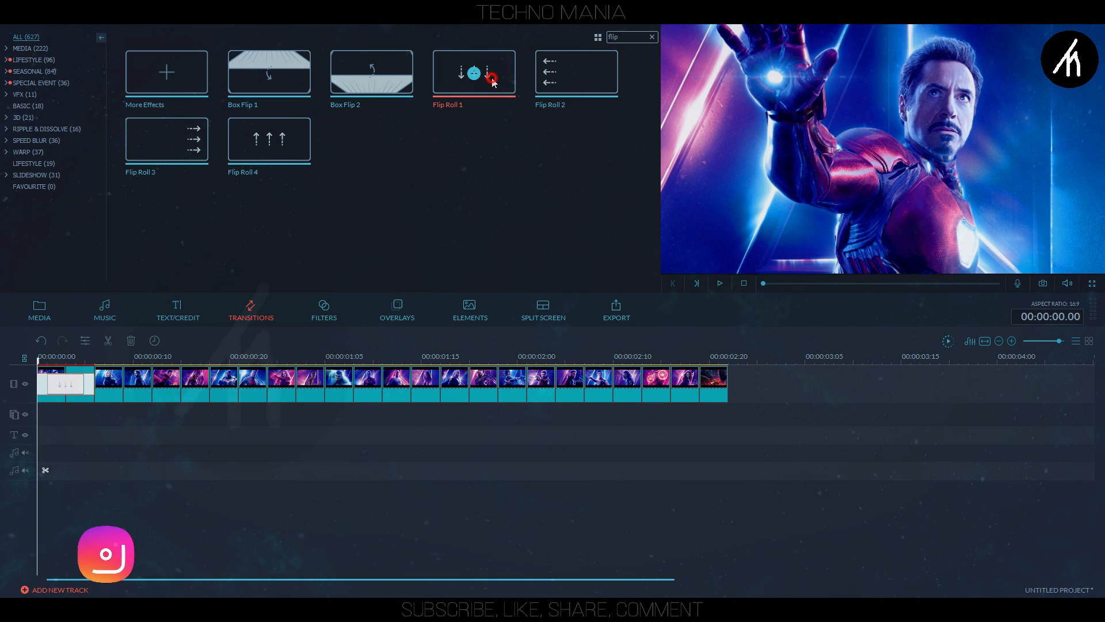
{"action": "left_click_drag", "start_coordinate": [491, 81], "coordinate": [123, 384]}
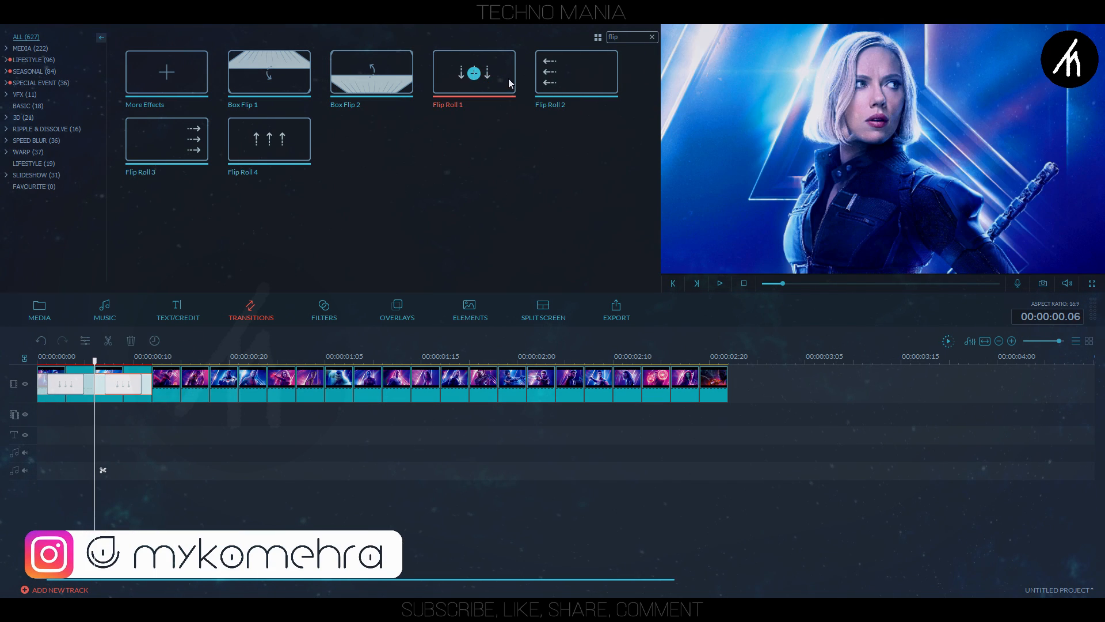
{"action": "left_click_drag", "start_coordinate": [509, 79], "coordinate": [354, 384]}
{"action": "left_click_drag", "start_coordinate": [495, 84], "coordinate": [411, 383]}
{"action": "left_click_drag", "start_coordinate": [498, 82], "coordinate": [475, 366]}
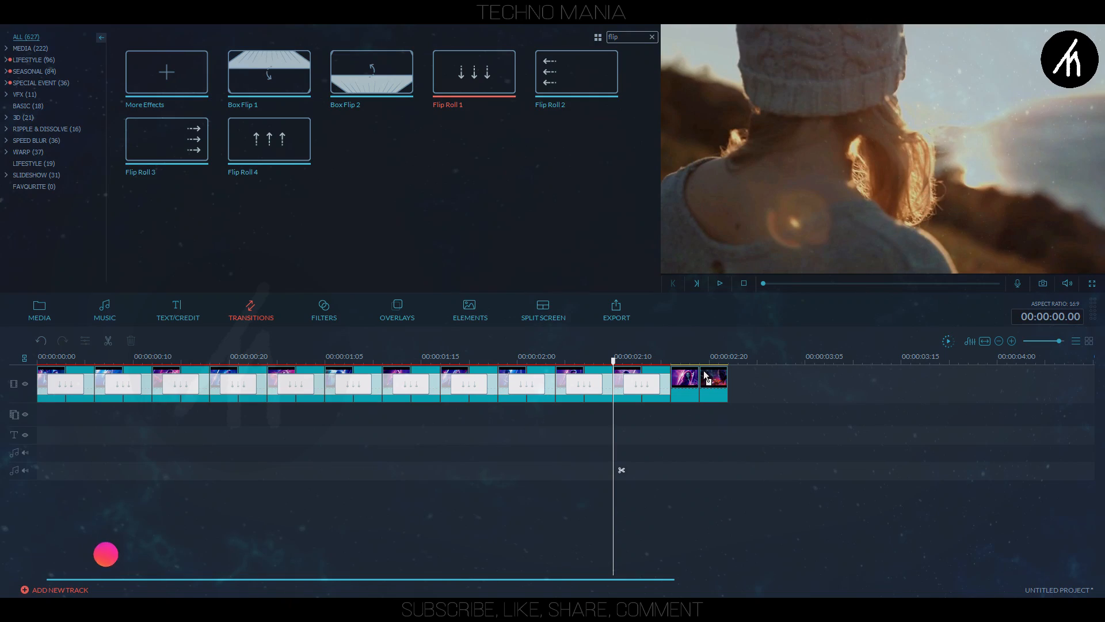
{"action": "left_click_drag", "start_coordinate": [473, 72], "coordinate": [699, 383]}
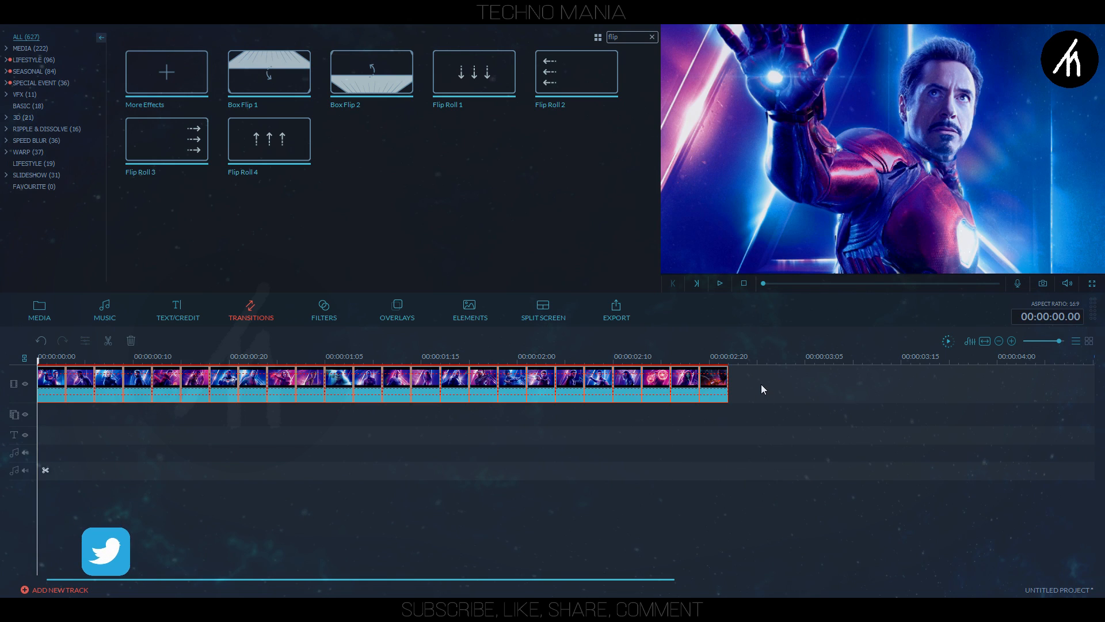
Copy all clips of the image sequence and paste them directly after its end at 00:00:02.22.
{"action": "right_click", "coordinate": [715, 399]}
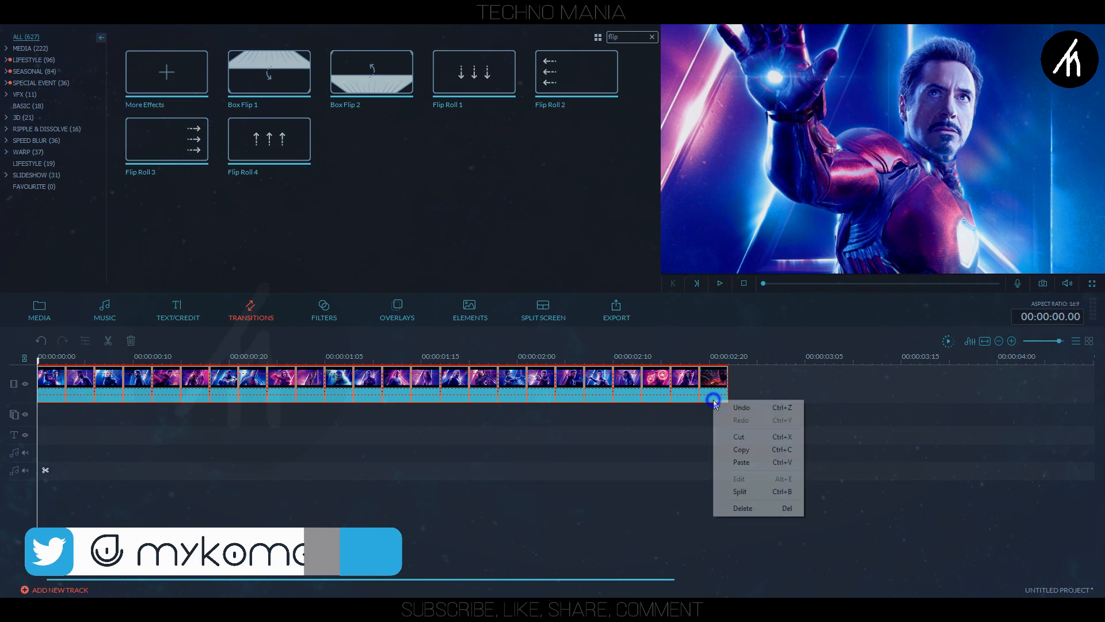
{"action": "left_click", "coordinate": [737, 447]}
{"action": "left_click", "coordinate": [754, 356]}
{"action": "key", "text": "ctrl+v"}
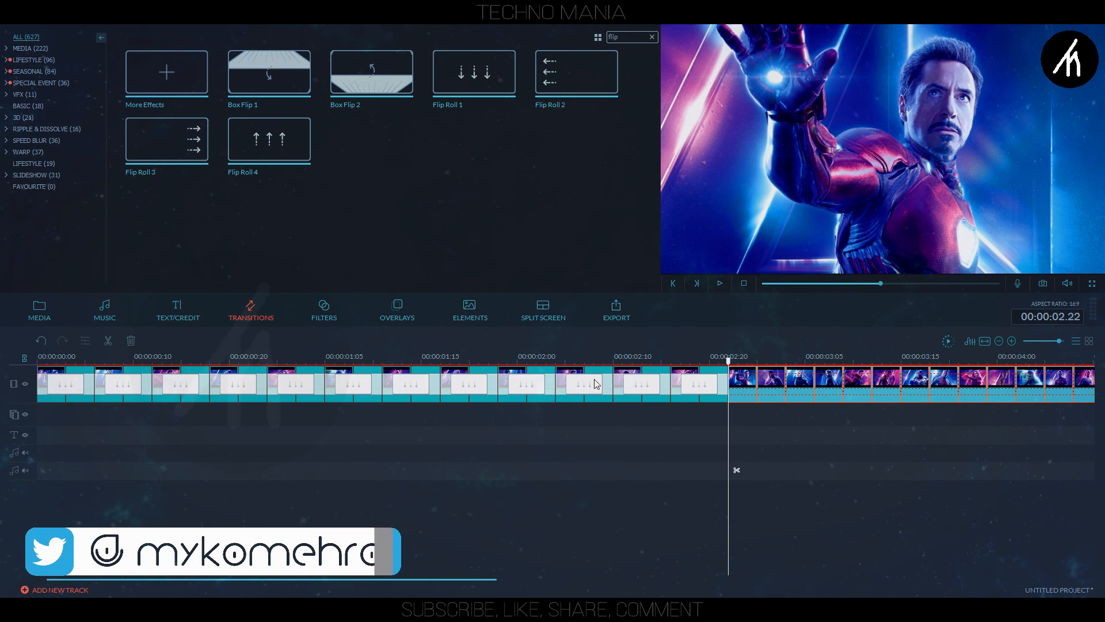
Render the doubled sequence, play it from the start and open the export settings.
{"action": "left_click", "coordinate": [689, 455]}
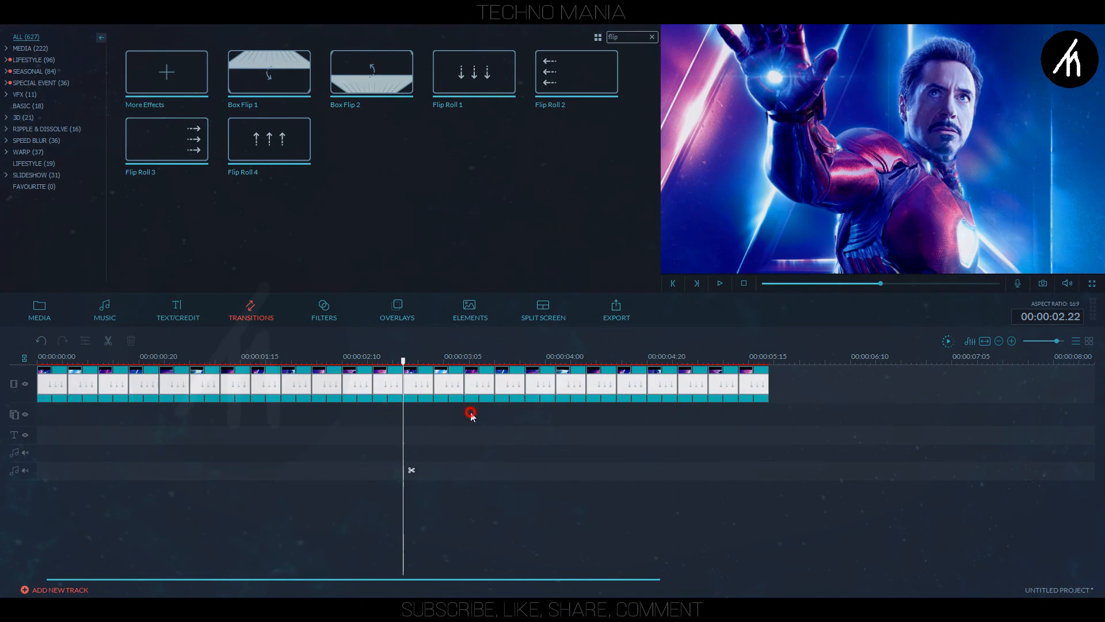
{"action": "left_click_drag", "start_coordinate": [470, 414], "coordinate": [627, 407]}
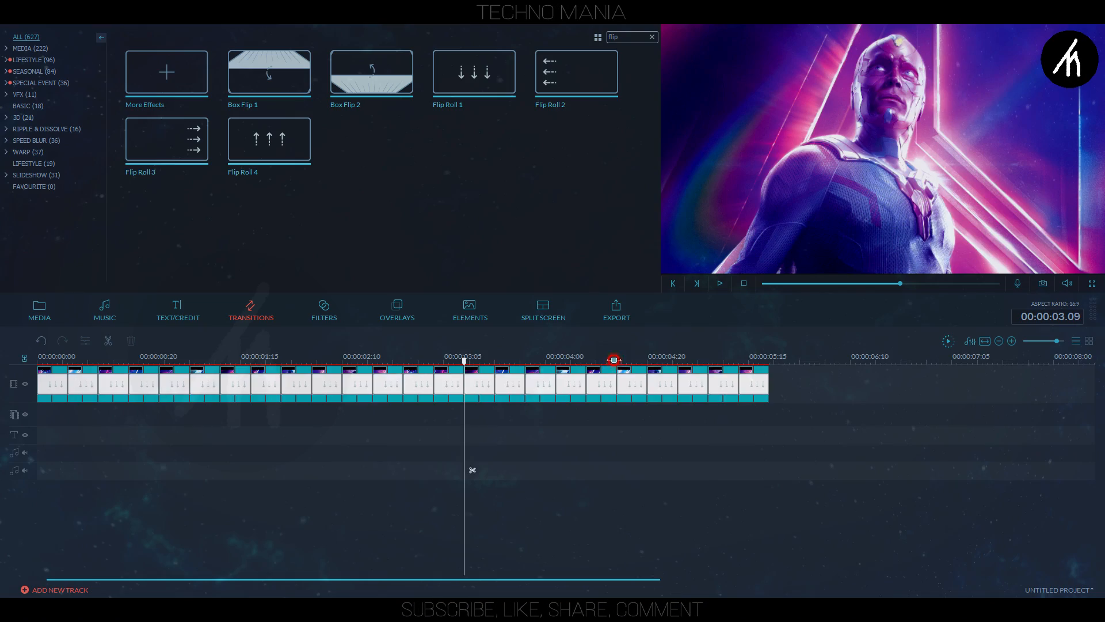
{"action": "left_click_drag", "start_coordinate": [614, 360], "coordinate": [322, 359]}
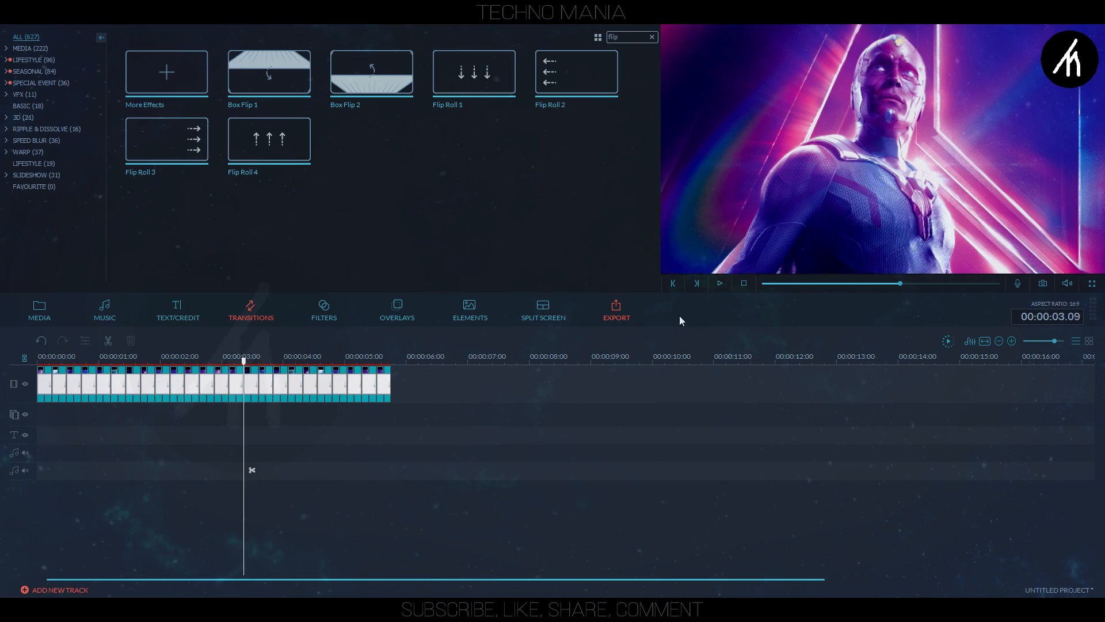
{"action": "left_click", "coordinate": [762, 283]}
{"action": "left_click", "coordinate": [947, 341]}
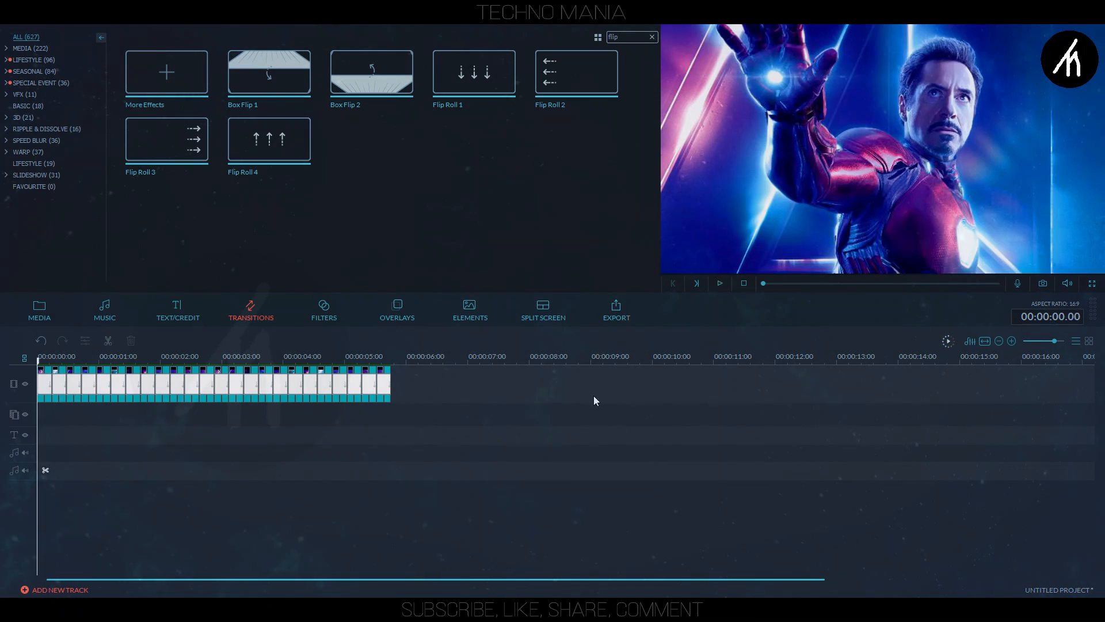
{"action": "key", "text": "space"}
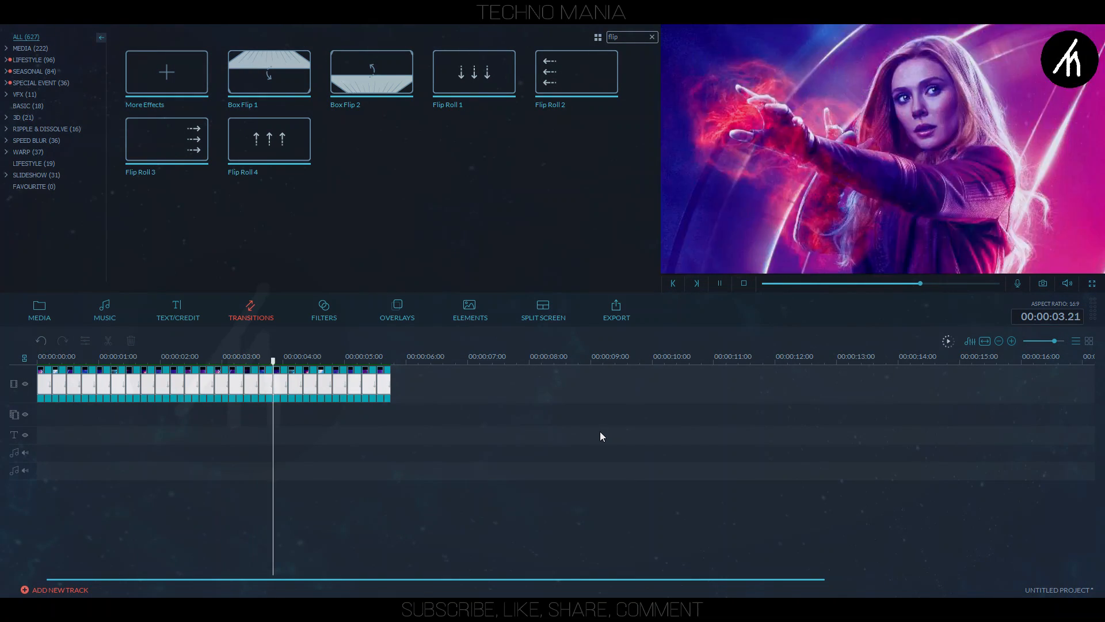
{"action": "key", "text": "space"}
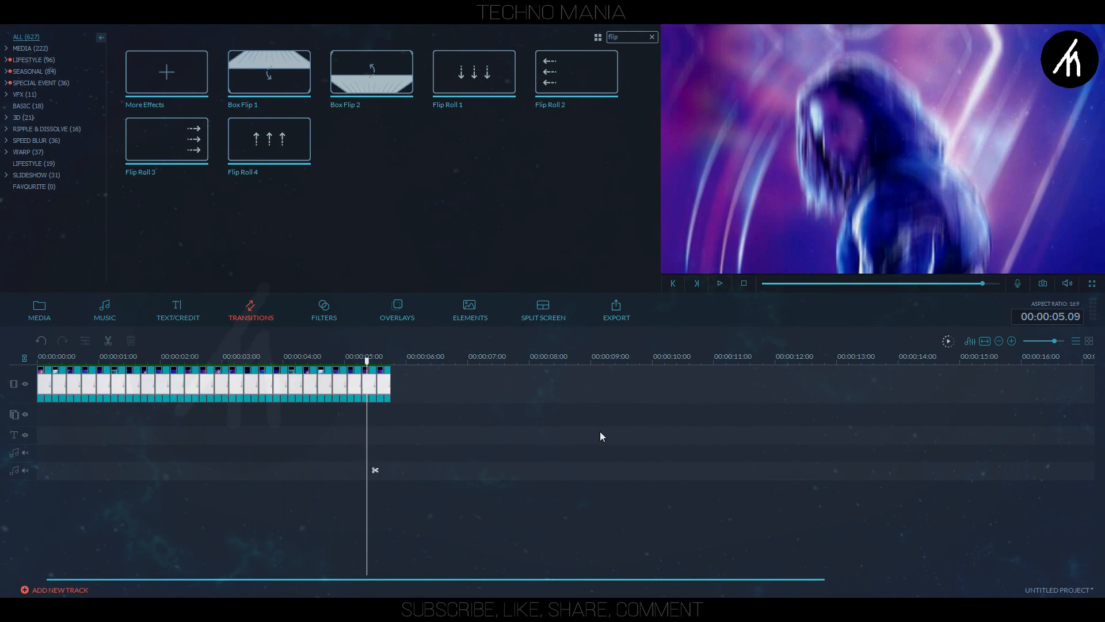
{"action": "left_click", "coordinate": [625, 316]}
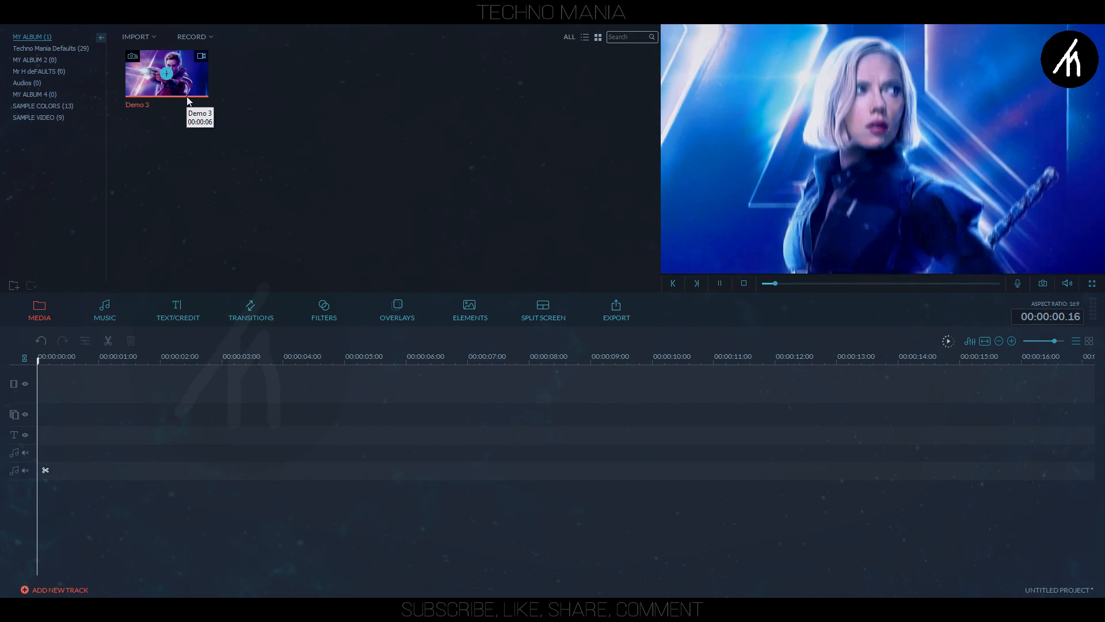
Place the Demo 3 video at the start of the video track and paste two copies of it end to end behind it.
{"action": "key", "text": "space"}
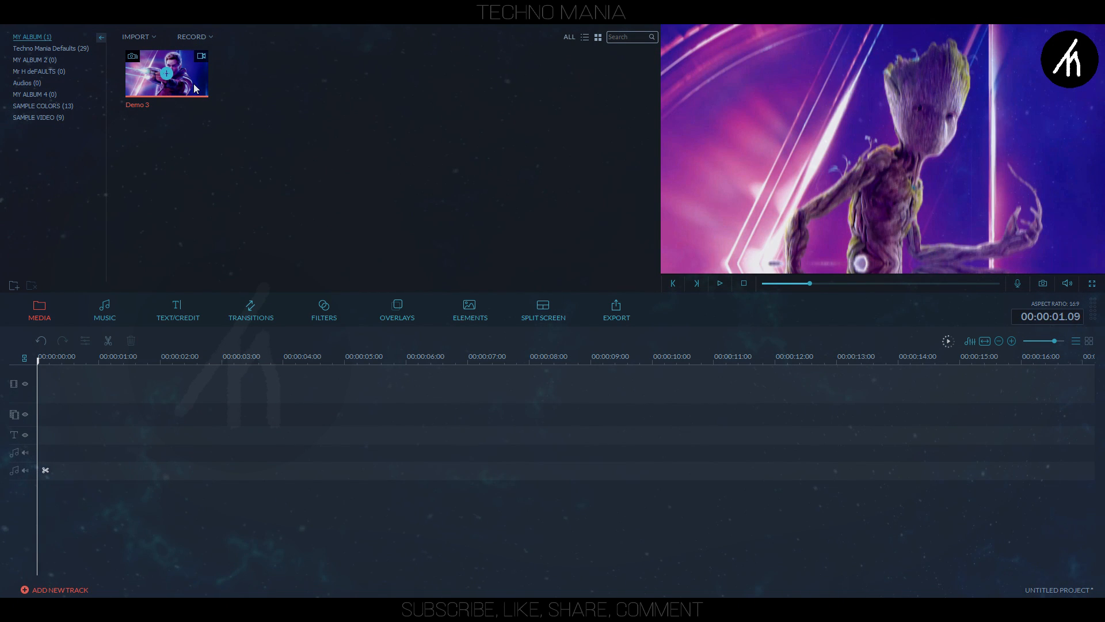
{"action": "left_click_drag", "start_coordinate": [194, 88], "coordinate": [62, 380]}
{"action": "right_click", "coordinate": [242, 383]}
{"action": "left_click", "coordinate": [252, 427]}
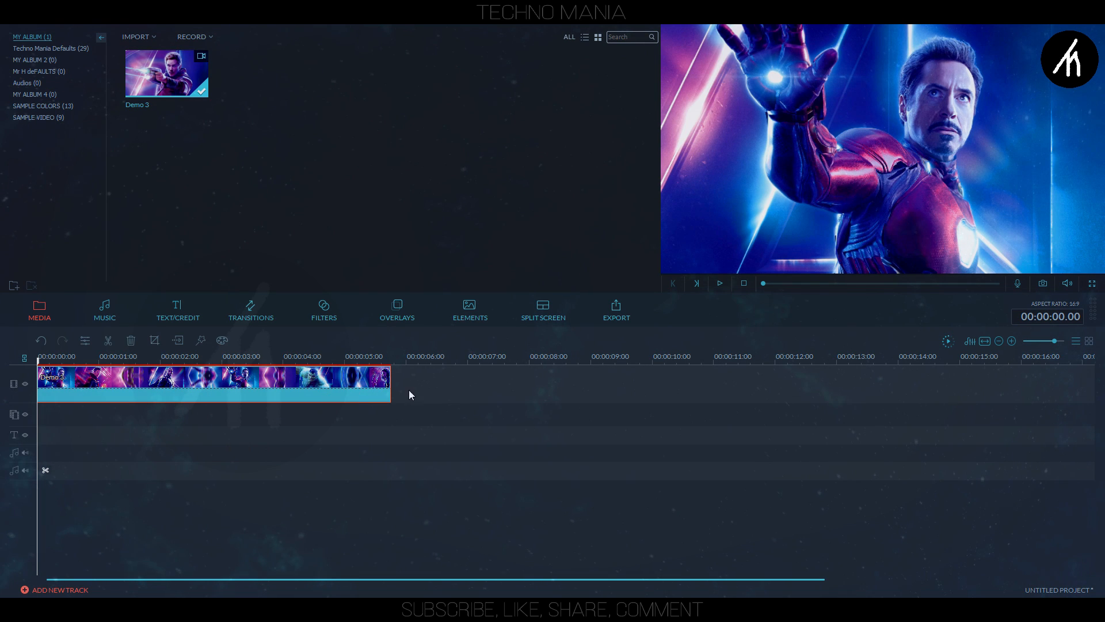
{"action": "left_click", "coordinate": [420, 356]}
{"action": "key", "text": "ctrl+v"}
{"action": "left_click", "coordinate": [766, 359]}
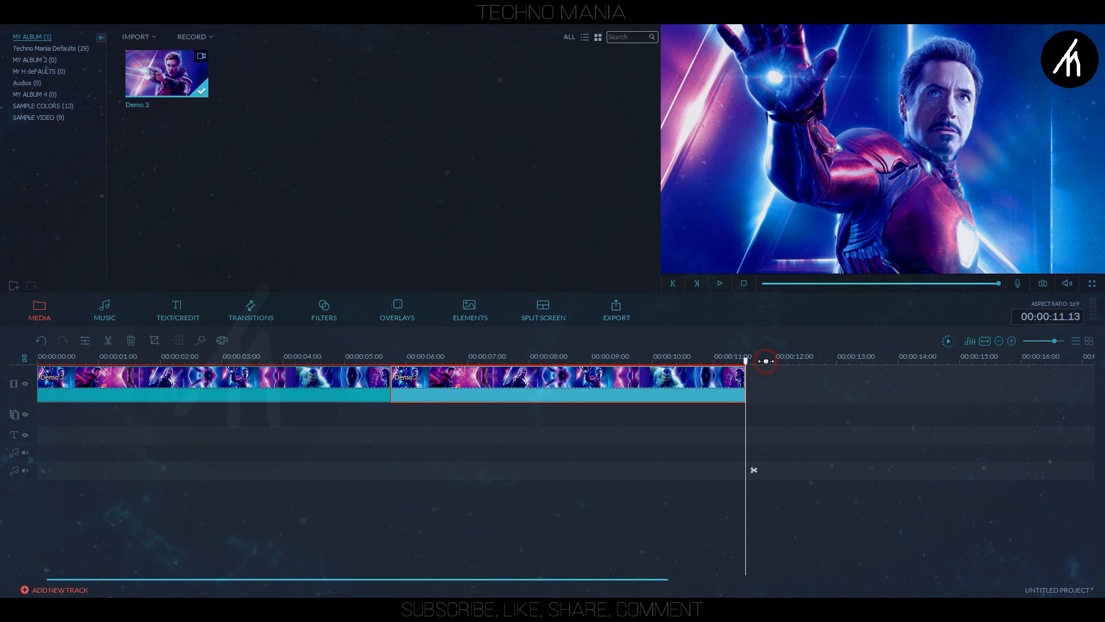
{"action": "key", "text": "ctrl+v"}
Set the playback speed of the third Demo 3 clip to 3.
{"action": "scroll", "coordinate": [576, 391], "scroll_direction": "down", "scroll_amount": 2}
{"action": "double_click", "coordinate": [576, 391]}
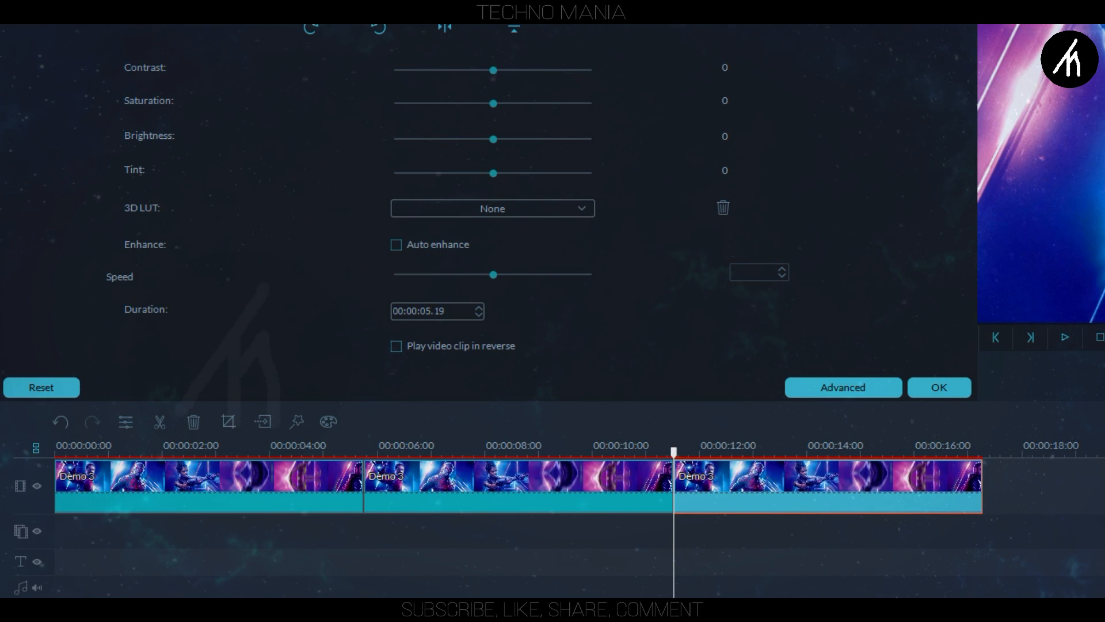
{"action": "type", "text": "3"}
{"action": "key", "text": "Return"}
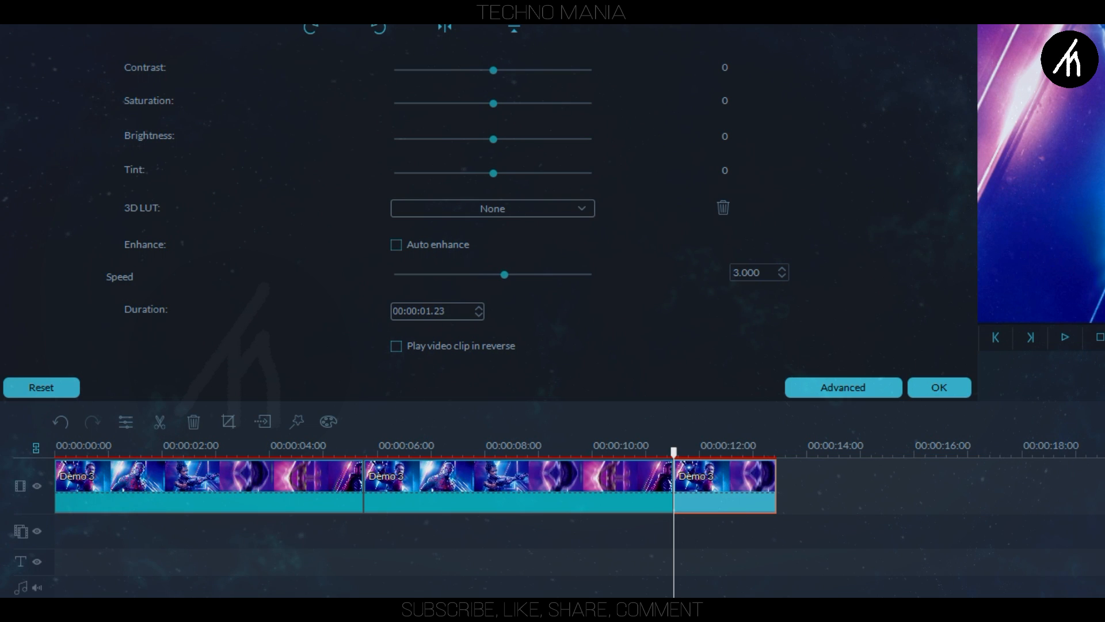
Set the playback speed of the middle Demo 3 clip to 2 and select the first Demo 3 clip.
{"action": "left_click", "coordinate": [589, 499]}
{"action": "left_click", "coordinate": [763, 268]}
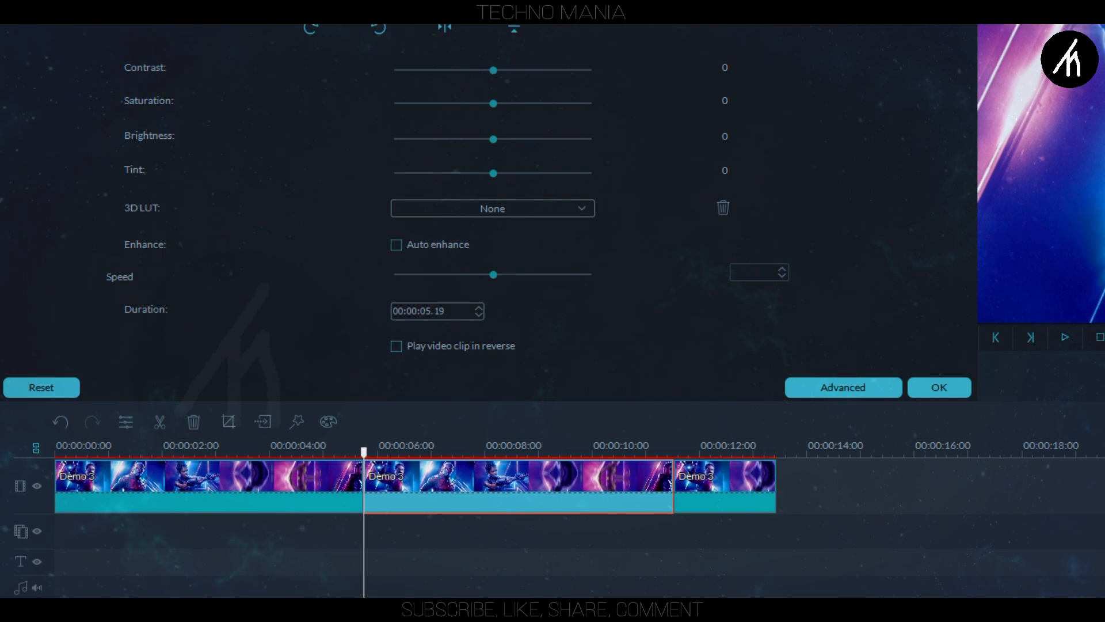
{"action": "type", "text": "2"}
{"action": "key", "text": "Return"}
{"action": "left_click", "coordinate": [243, 491]}
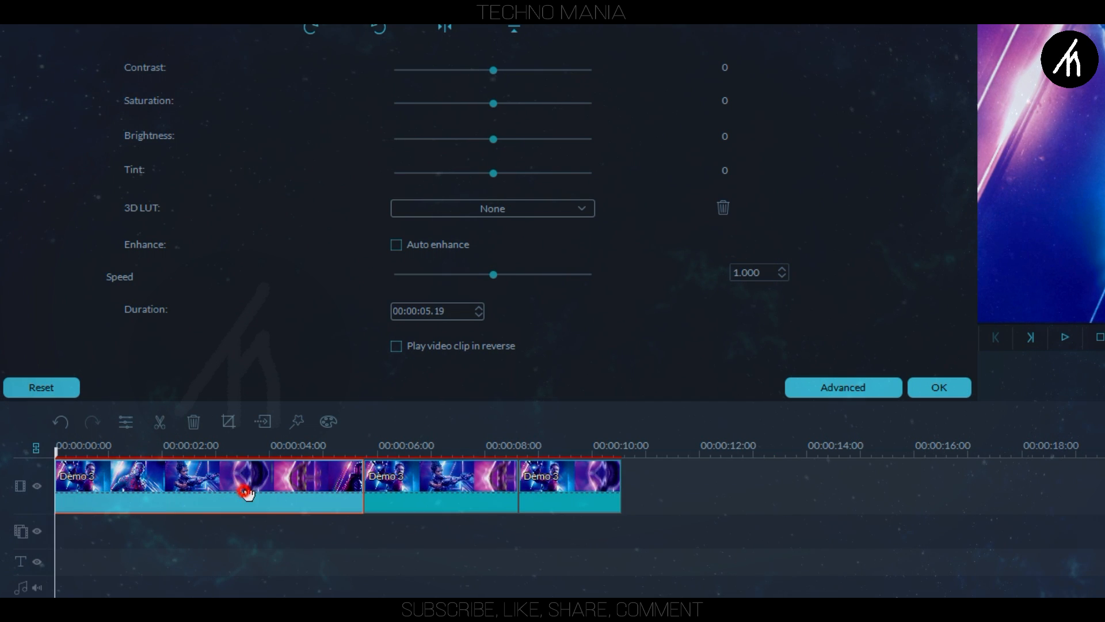
Increase the playback speed of the first Demo 3 clip, apply it, and open the export settings.
{"action": "left_click", "coordinate": [742, 272]}
{"action": "left_click", "coordinate": [965, 386]}
{"action": "left_click", "coordinate": [939, 385]}
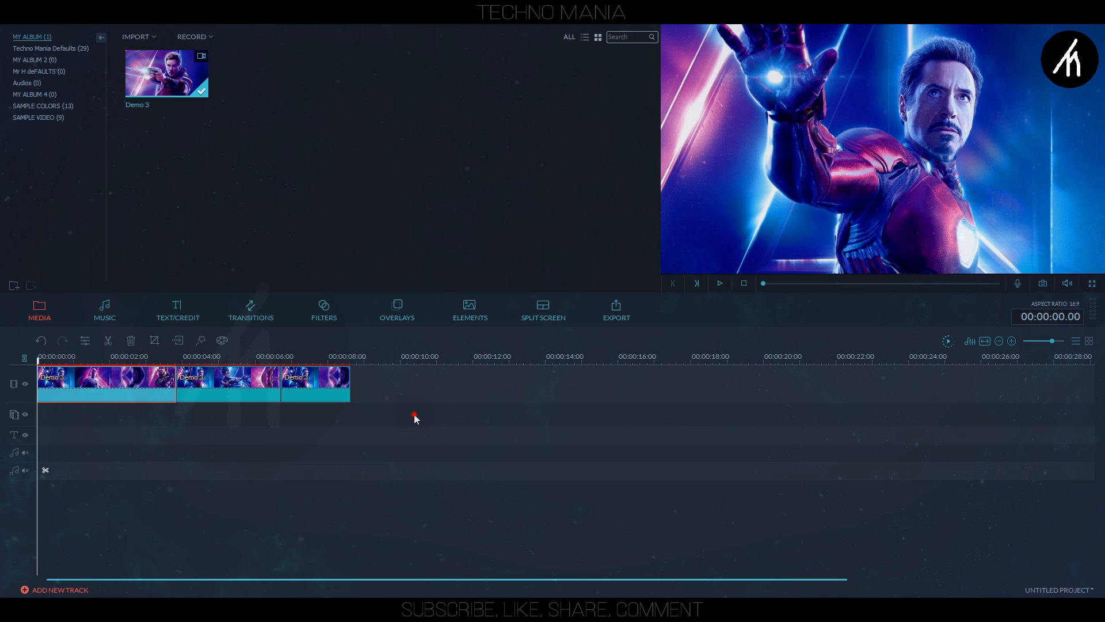
{"action": "left_click", "coordinate": [414, 415]}
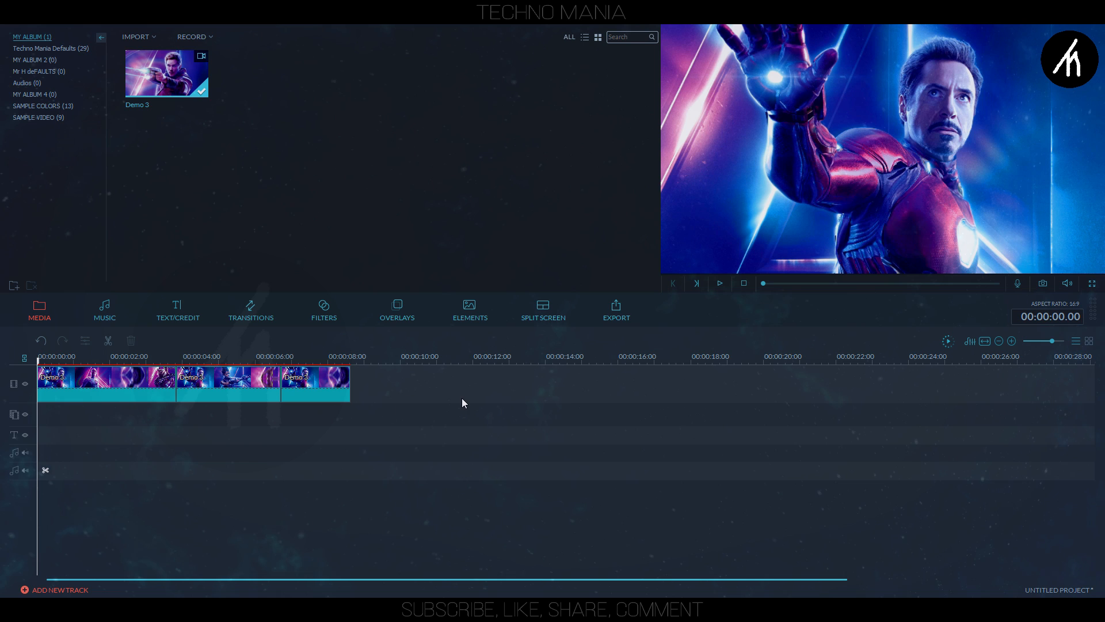
{"action": "left_click", "coordinate": [603, 312]}
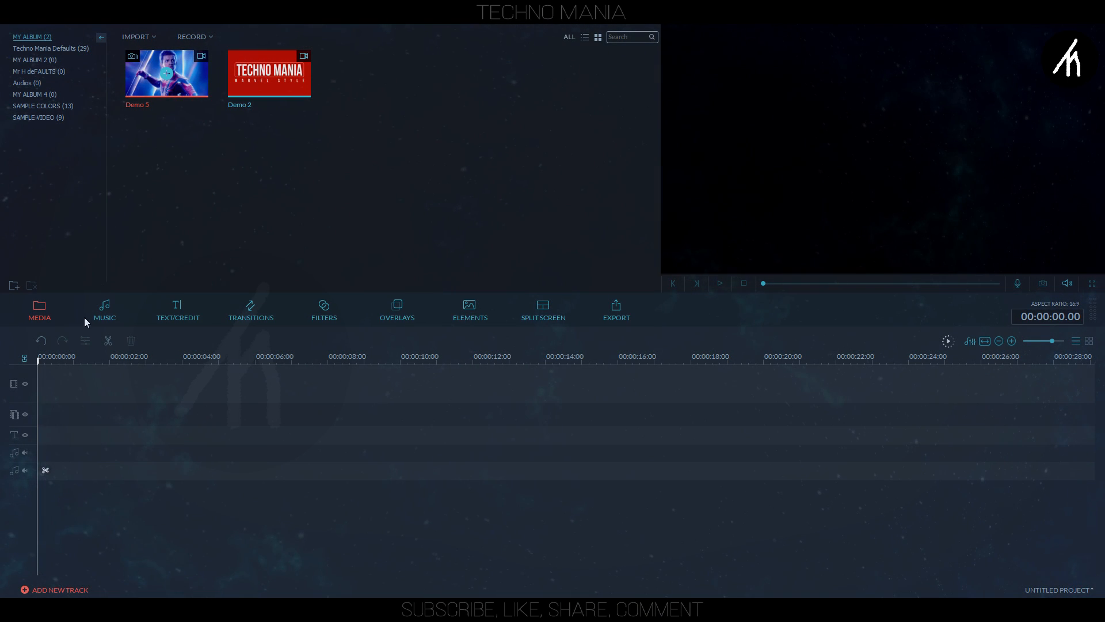
Place the Demo 5 video at the start of the video track and open its Pan & Zoom settings.
{"action": "left_click_drag", "start_coordinate": [84, 317], "coordinate": [51, 376]}
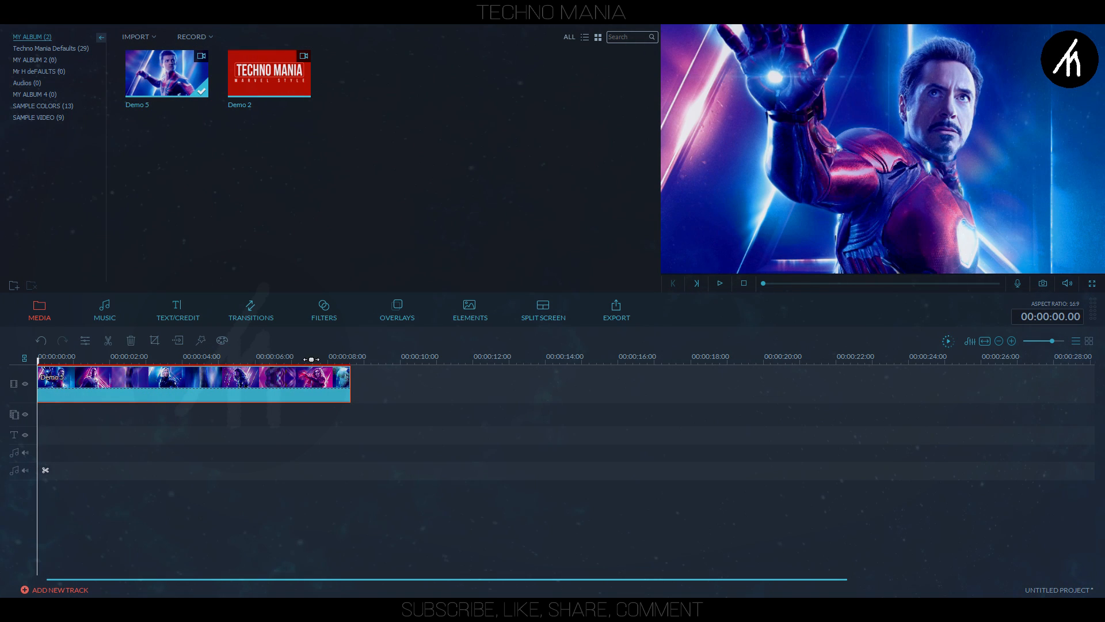
{"action": "right_click", "coordinate": [236, 388]}
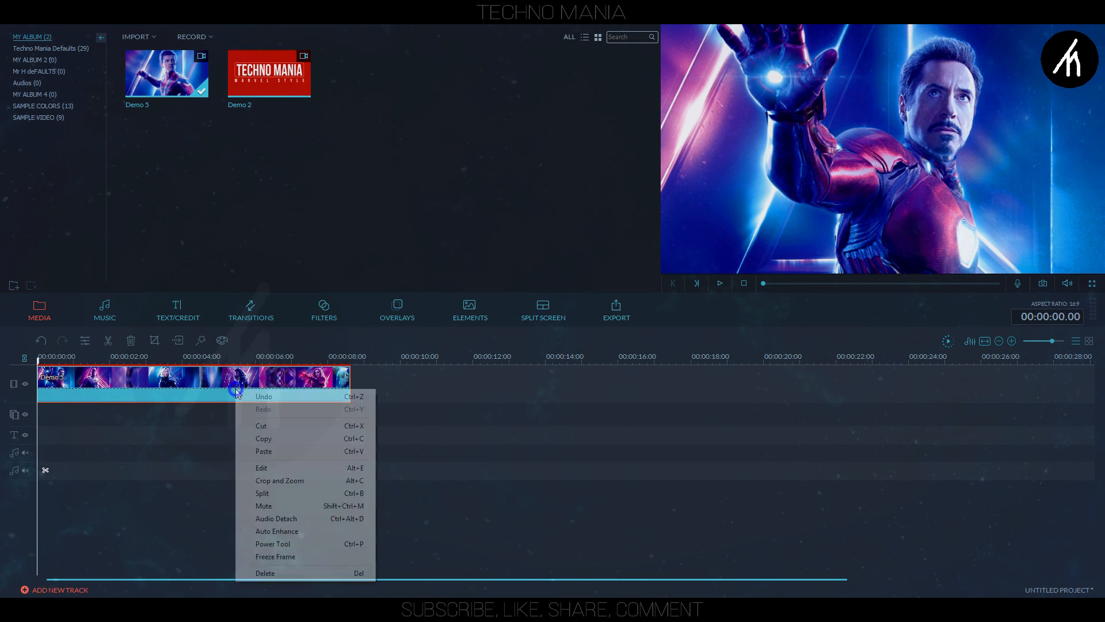
{"action": "left_click", "coordinate": [275, 484]}
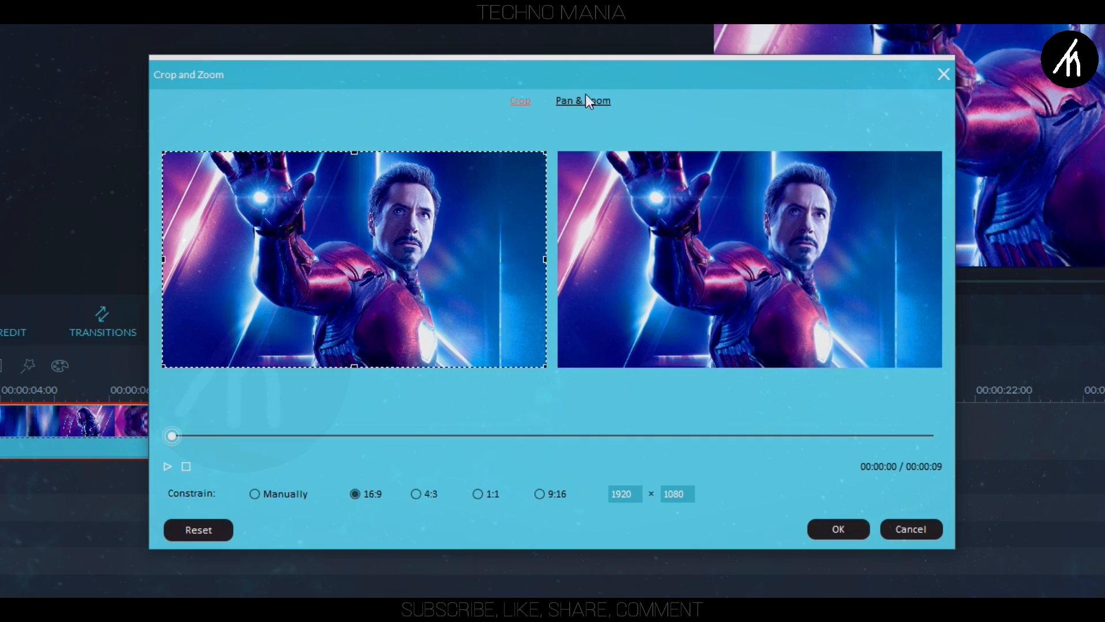
{"action": "left_click", "coordinate": [586, 98]}
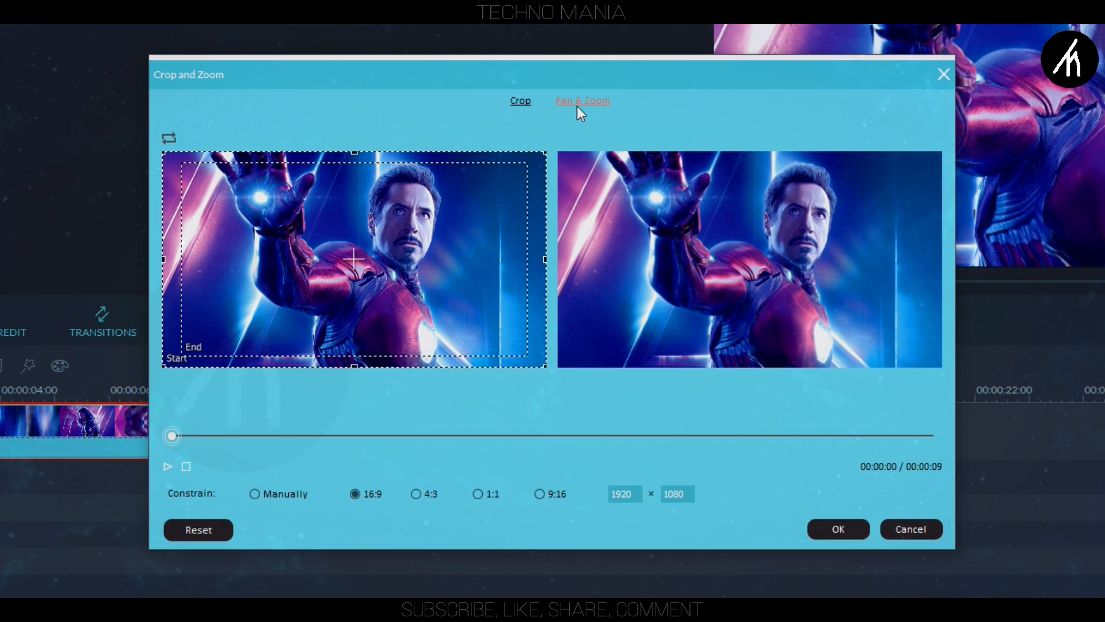
Swap the start and end frames for a zoom-out, shift the start frame up to the image's upper edge, apply it and preview the clip.
{"action": "left_click", "coordinate": [457, 228]}
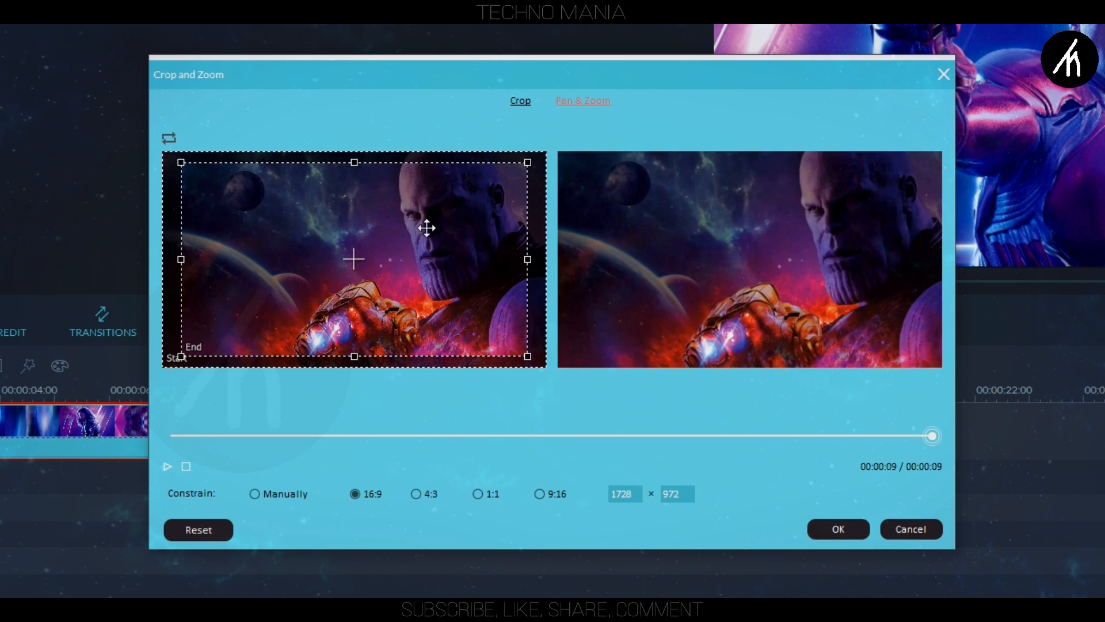
{"action": "left_click", "coordinate": [171, 140]}
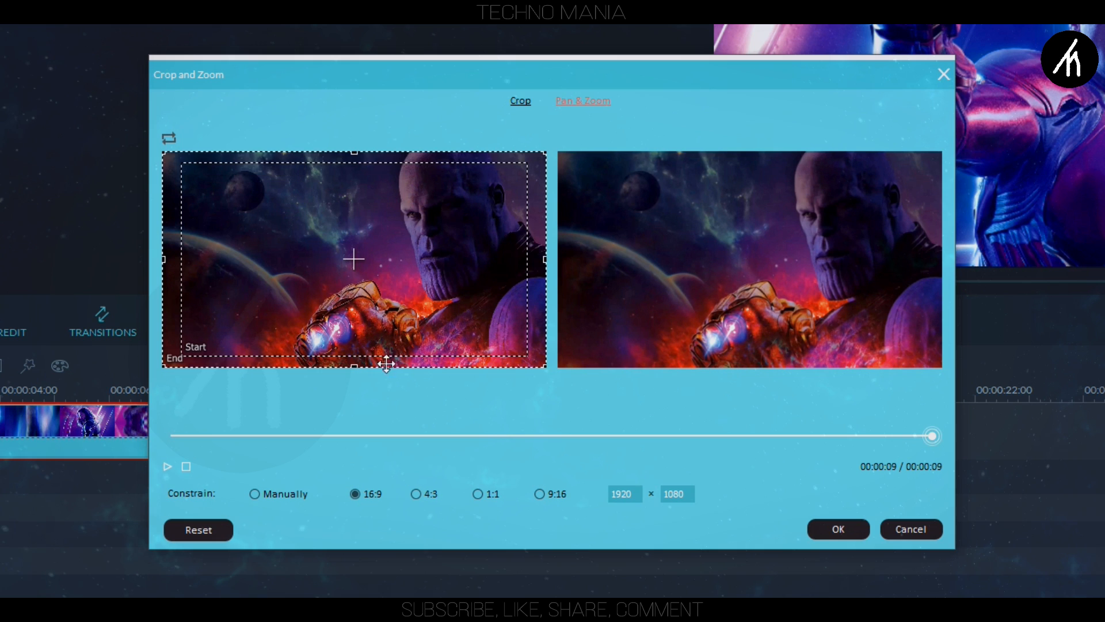
{"action": "left_click", "coordinate": [456, 264]}
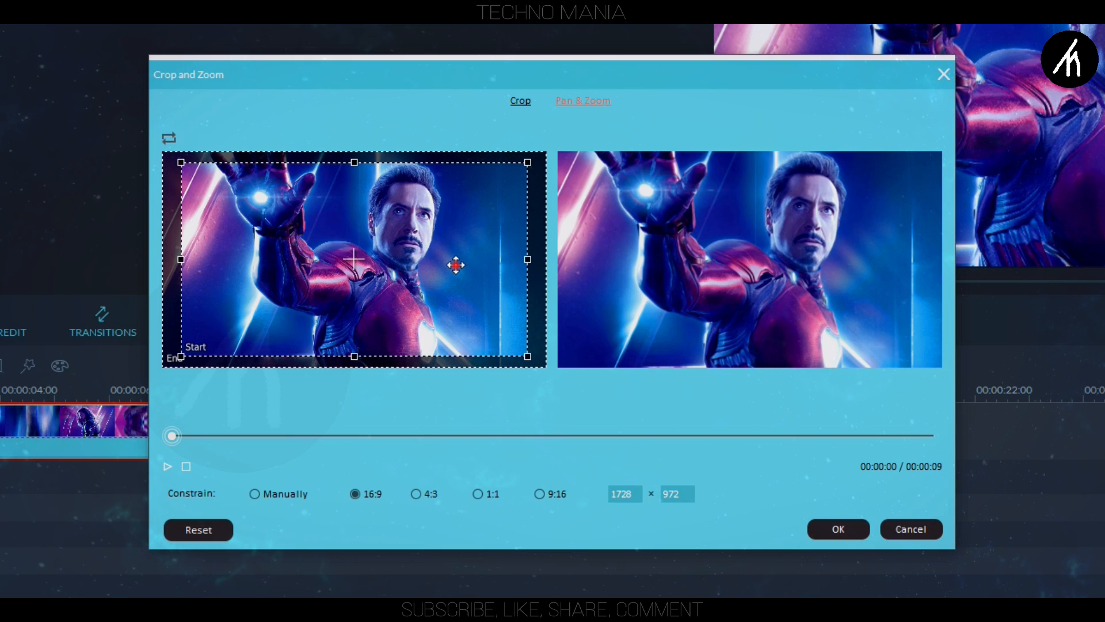
{"action": "left_click_drag", "start_coordinate": [456, 265], "coordinate": [456, 243]}
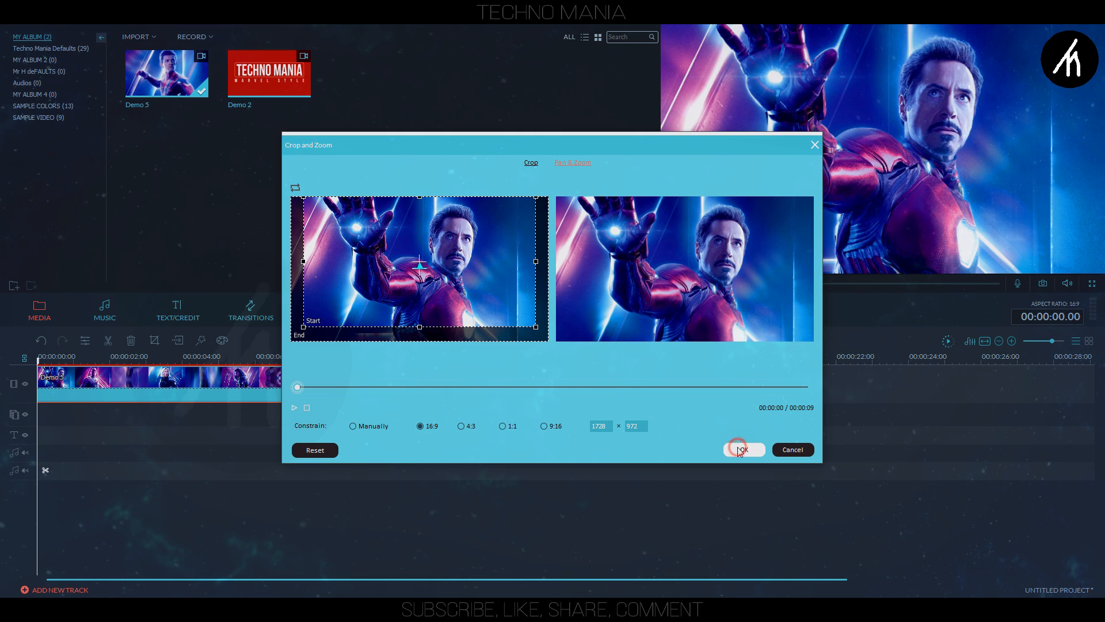
{"action": "left_click", "coordinate": [741, 450]}
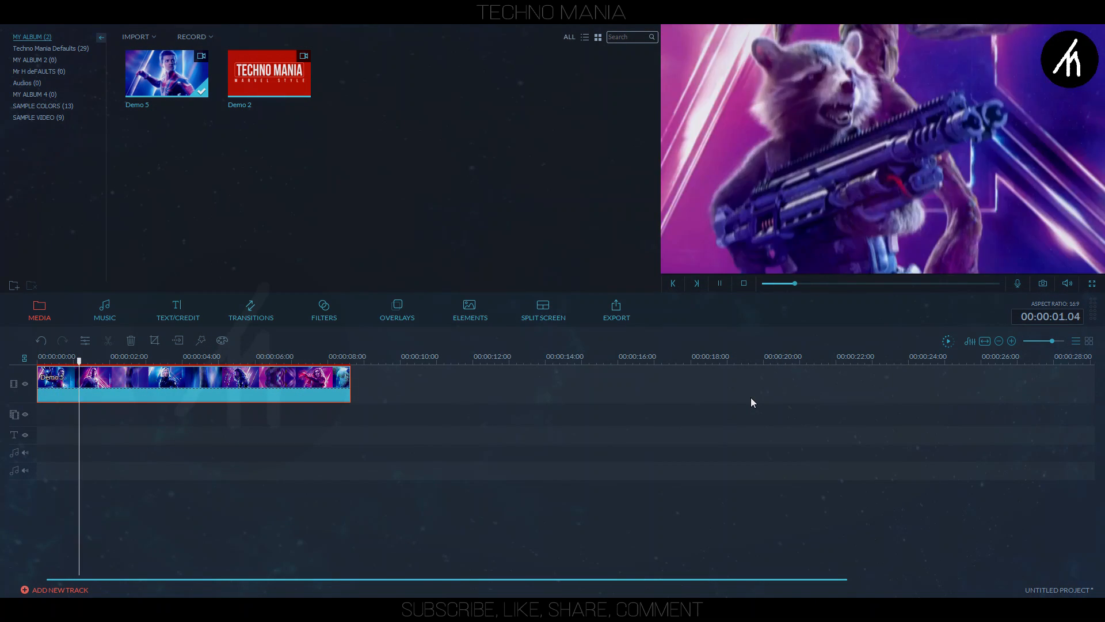
{"action": "key", "text": "space"}
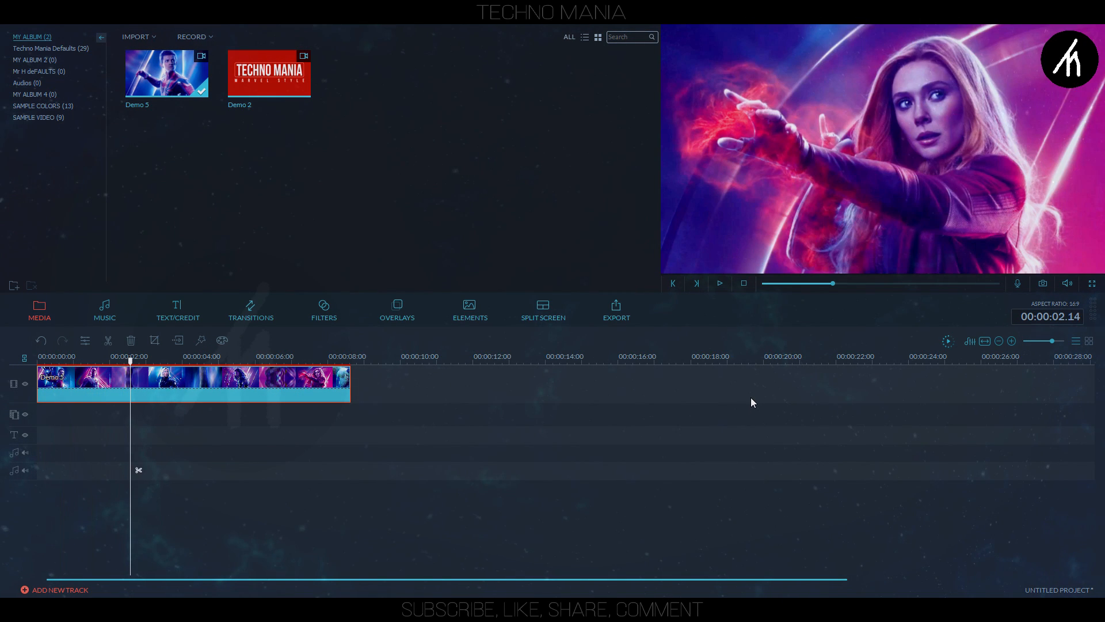
{"action": "left_click", "coordinate": [763, 283]}
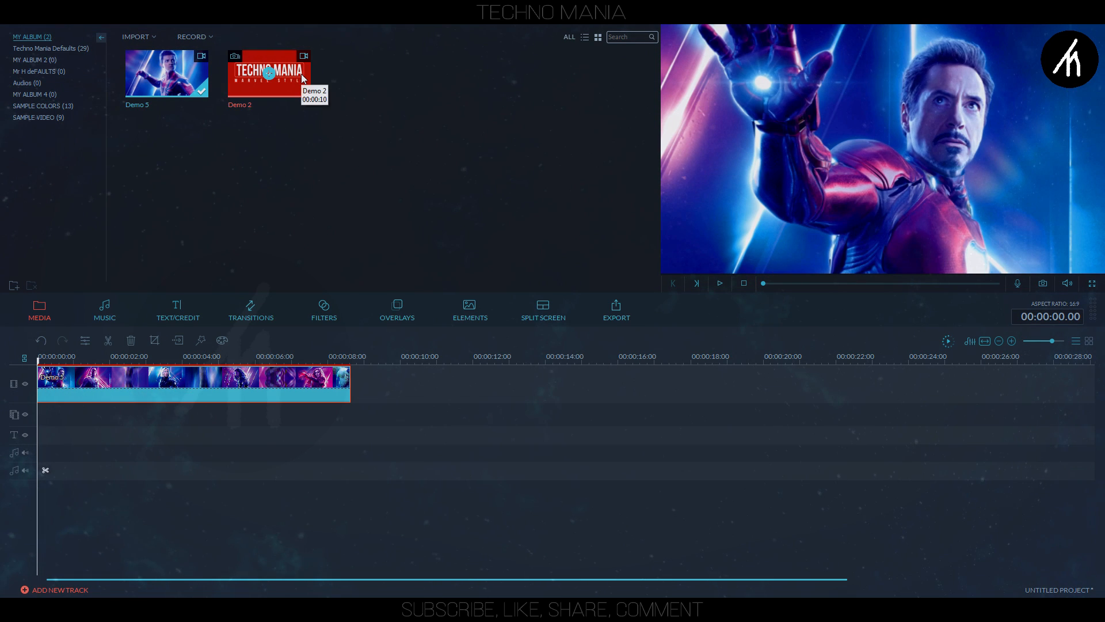
Place the Demo 2 title video on the first overlay track starting at 00:00:03.14 and open its advanced editing.
{"action": "left_click_drag", "start_coordinate": [298, 73], "coordinate": [163, 412]}
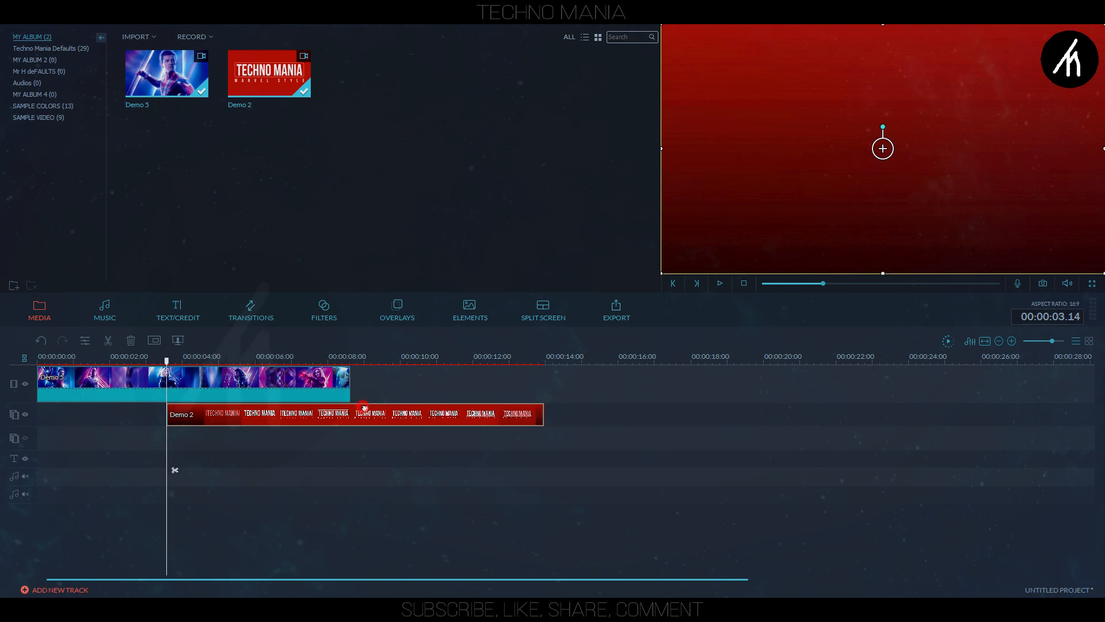
{"action": "left_click", "coordinate": [337, 416]}
{"action": "right_click", "coordinate": [290, 425]}
{"action": "left_click", "coordinate": [291, 424]}
{"action": "right_click", "coordinate": [293, 426]}
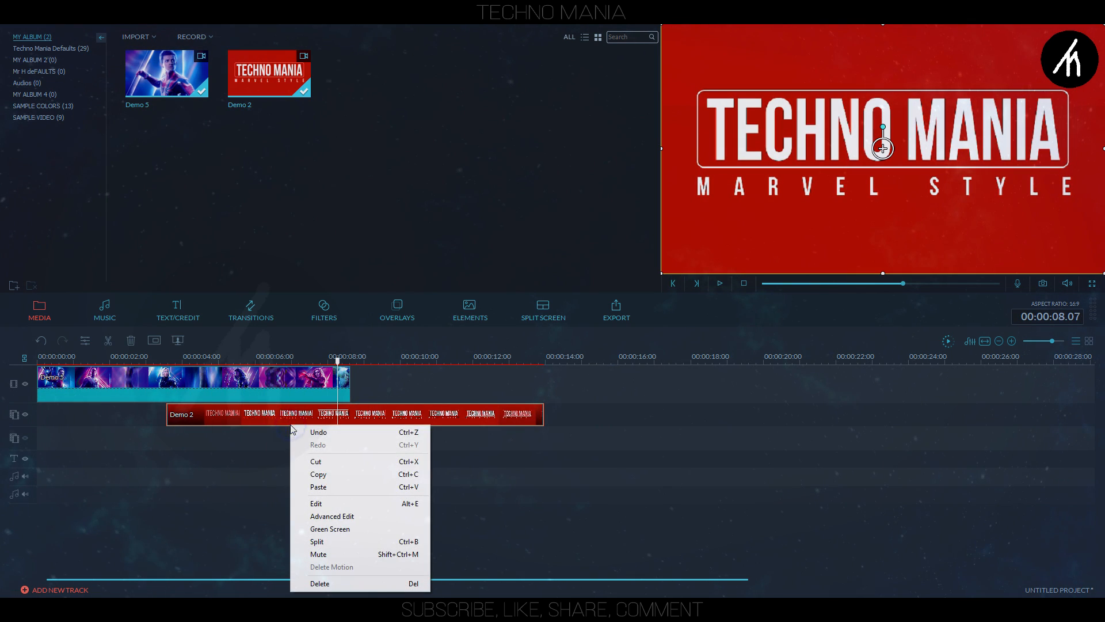
{"action": "left_click", "coordinate": [328, 518]}
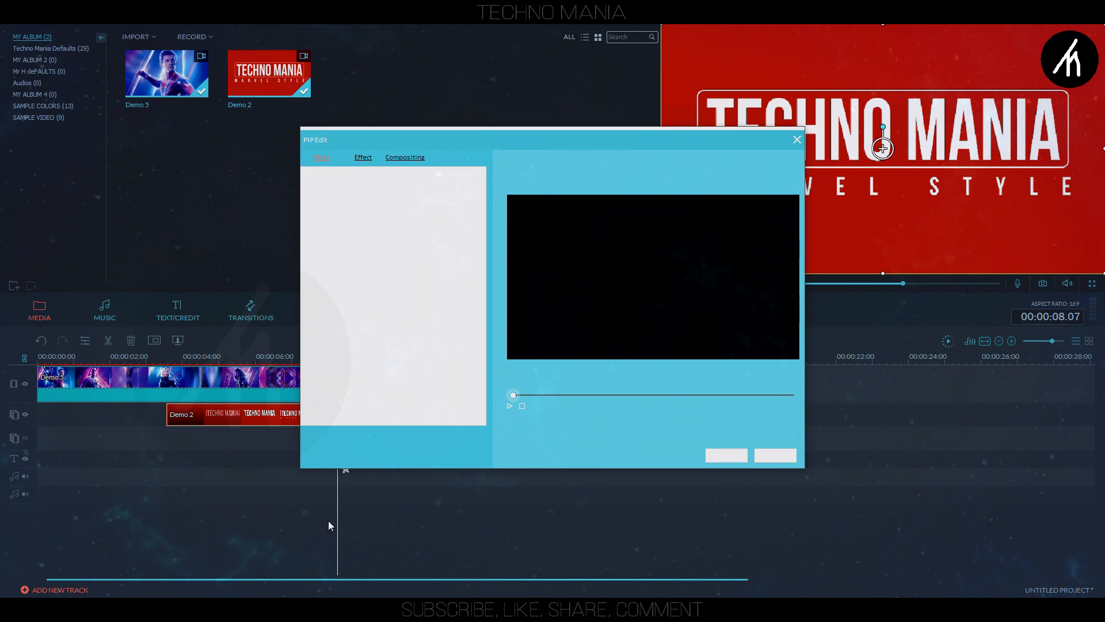
Set the Demo 2 overlay's blending mode to Exclusion and apply it.
{"action": "left_click", "coordinate": [406, 157]}
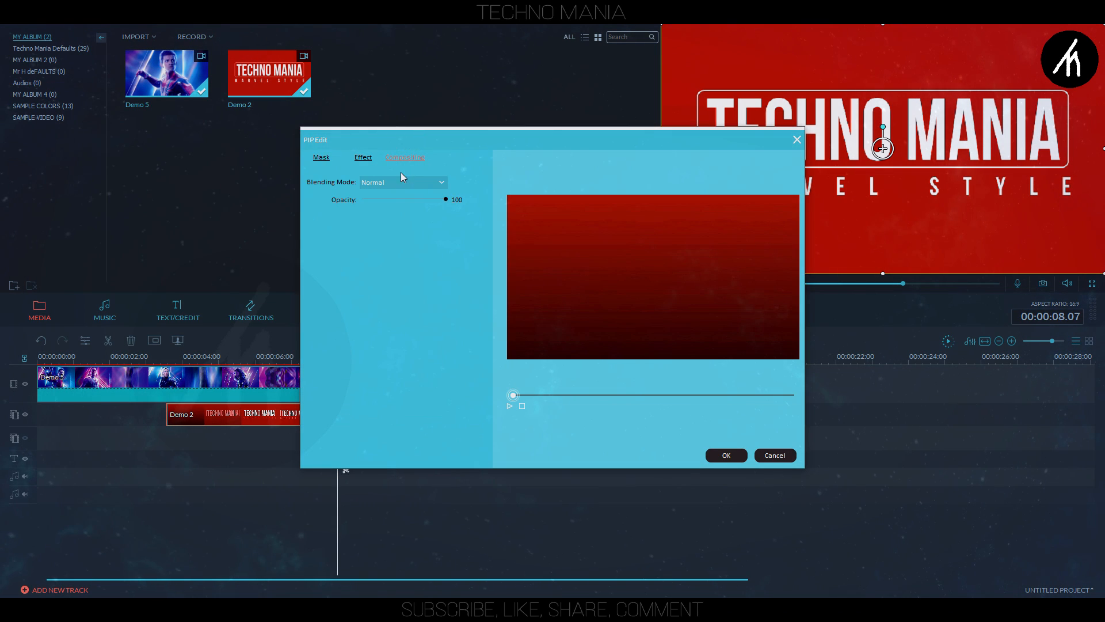
{"action": "left_click", "coordinate": [401, 183]}
{"action": "scroll", "coordinate": [380, 236], "scroll_direction": "down", "scroll_amount": 4}
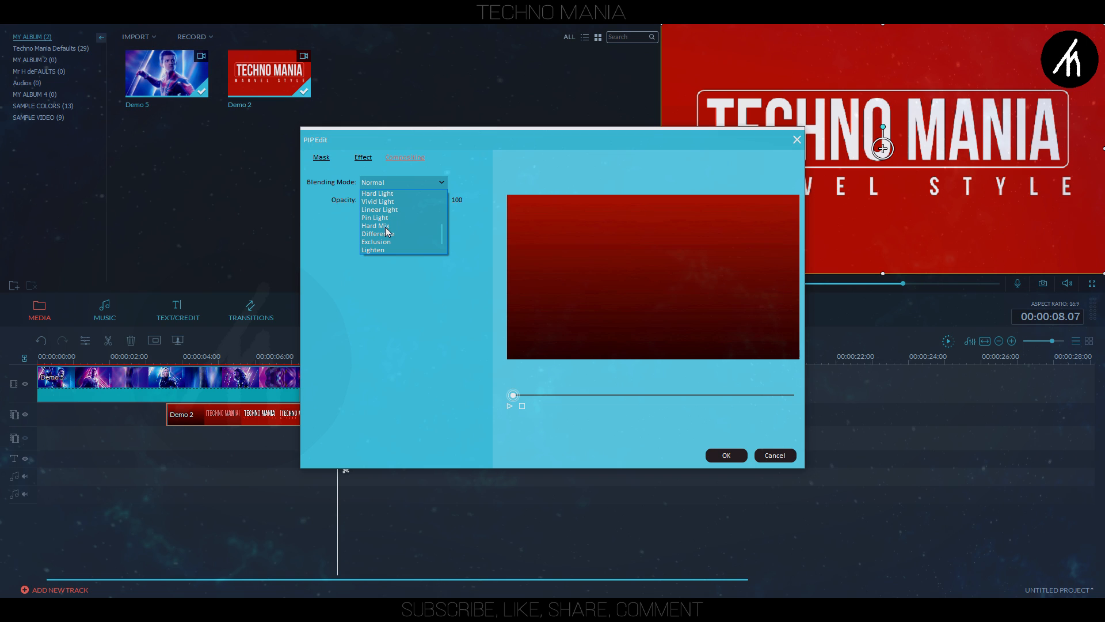
{"action": "left_click", "coordinate": [377, 242]}
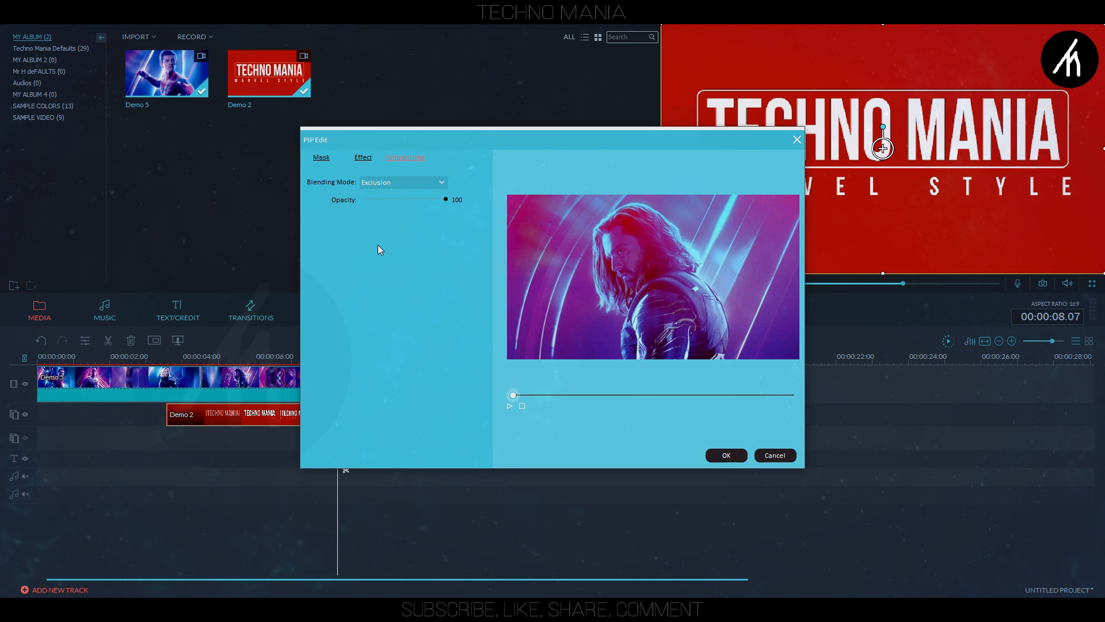
{"action": "left_click", "coordinate": [721, 454]}
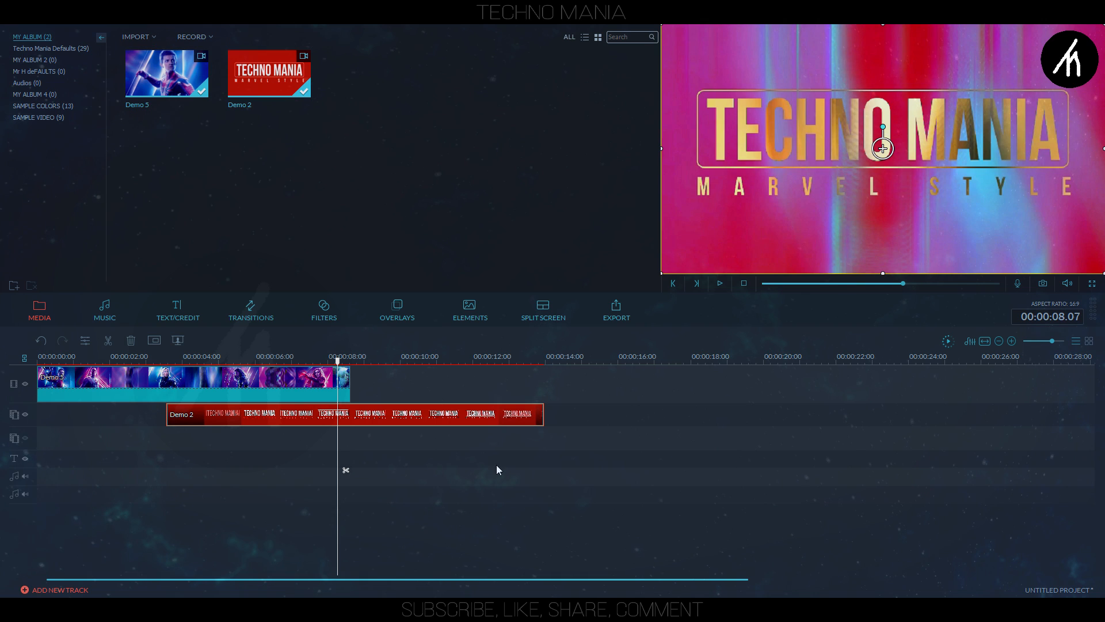
Play back the blended title section from just before the Demo 2 clip starts.
{"action": "left_click", "coordinate": [159, 358]}
{"action": "key", "text": "space"}
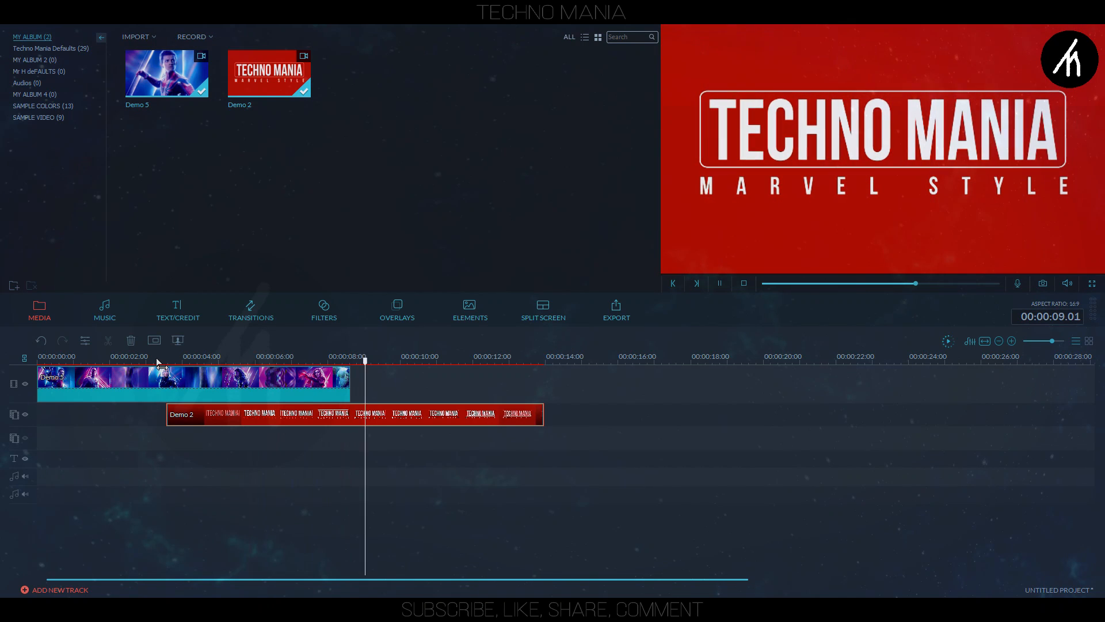
{"action": "key", "text": "space"}
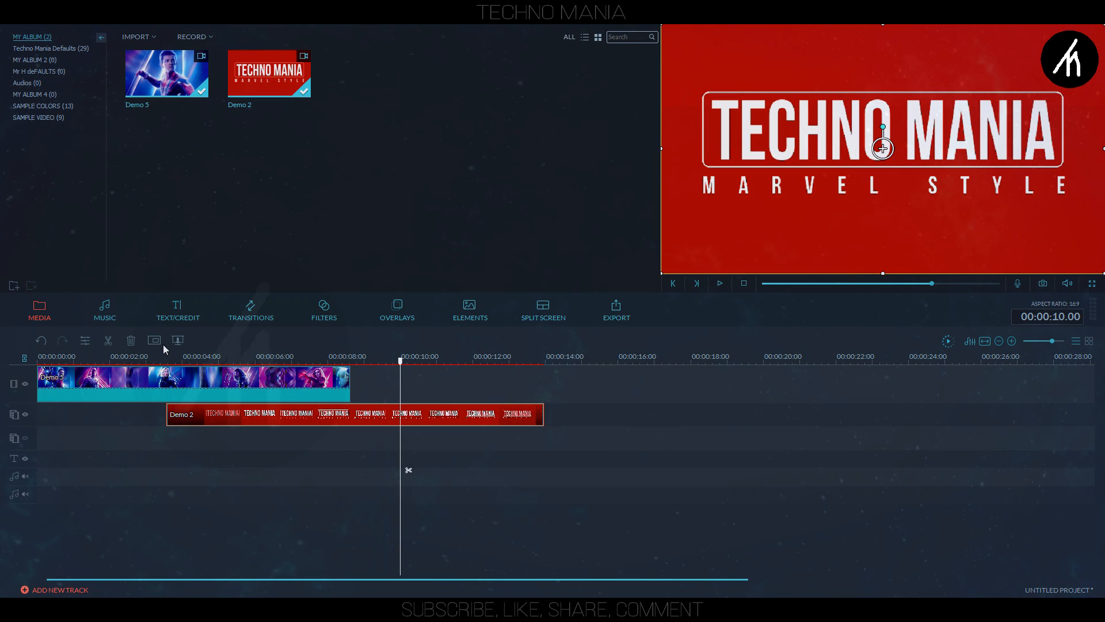
Clear the transition search and add Fade transitions to the end and the start of the character clip on the video track.
{"action": "left_click", "coordinate": [239, 310]}
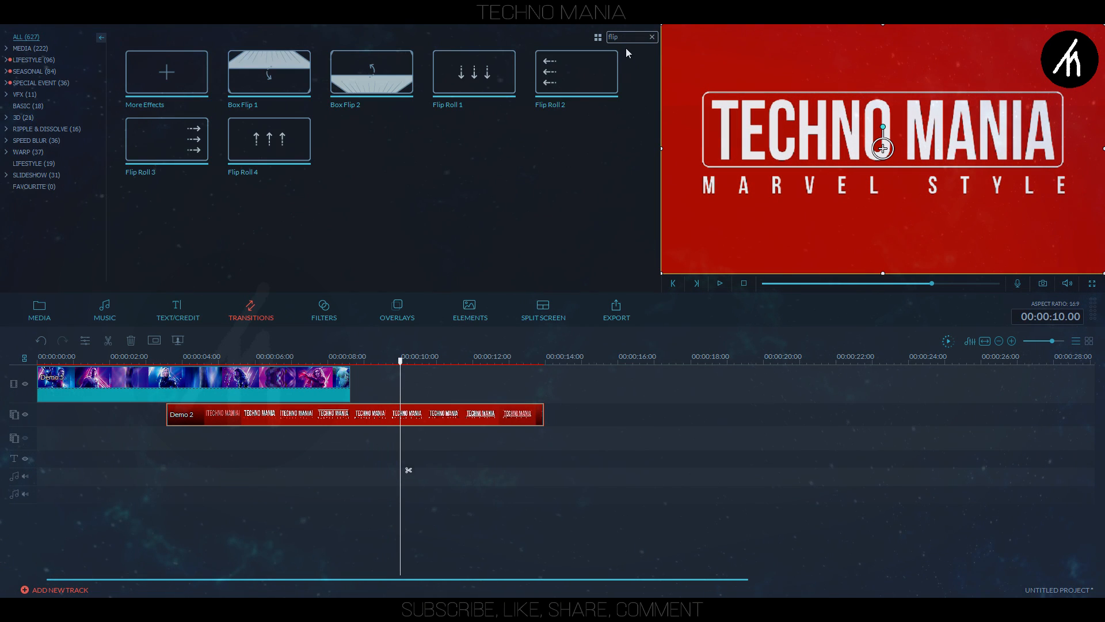
{"action": "left_click", "coordinate": [652, 36]}
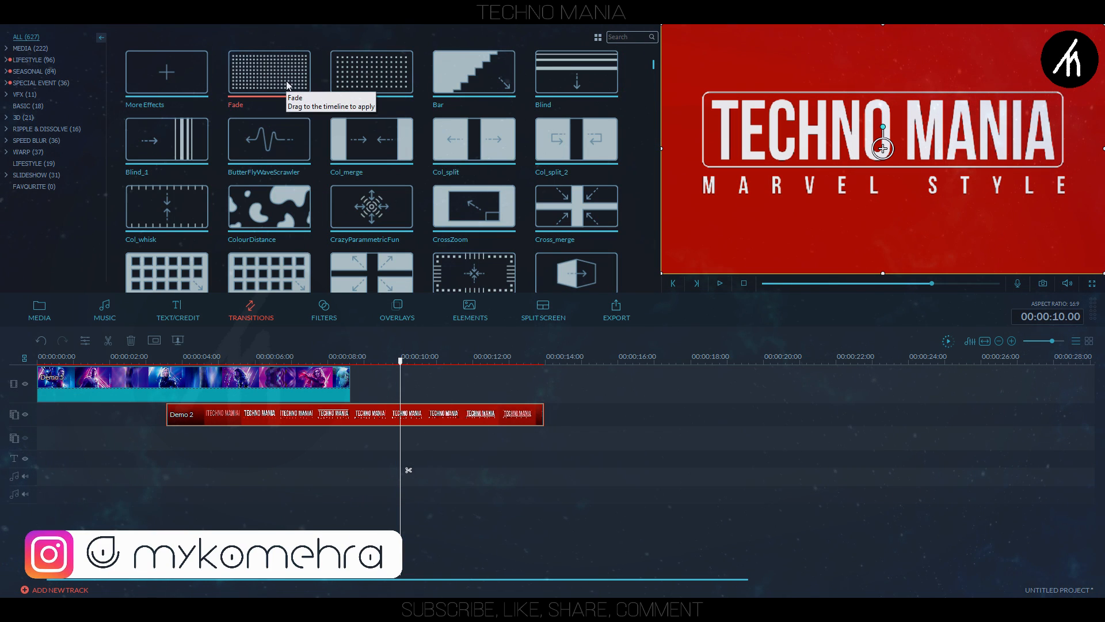
{"action": "left_click_drag", "start_coordinate": [298, 81], "coordinate": [292, 389]}
{"action": "left_click", "coordinate": [283, 390]}
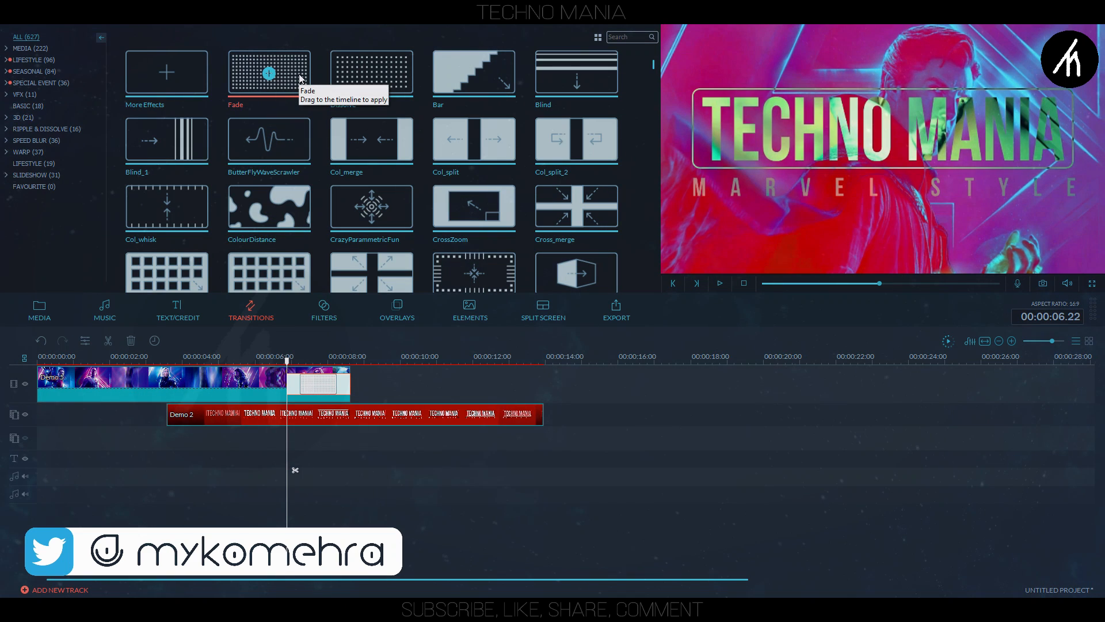
{"action": "left_click_drag", "start_coordinate": [300, 78], "coordinate": [65, 387]}
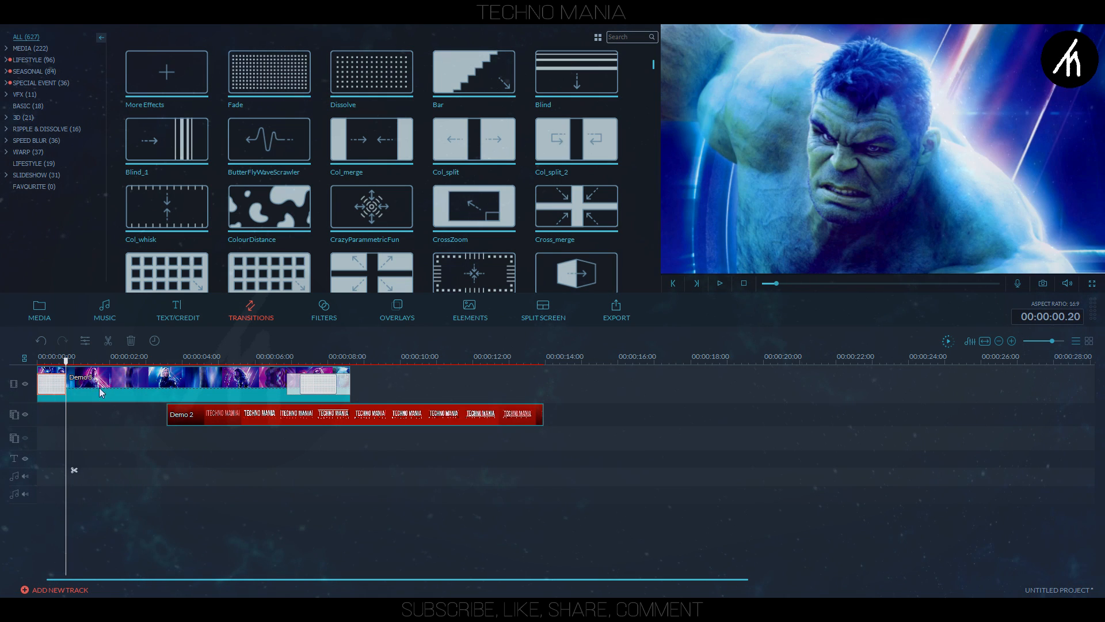
Add the custom Cinematic black bar title from the timeline start, extend it to the end of the Demo 2 clip, and open the export settings.
{"action": "left_click", "coordinate": [180, 313]}
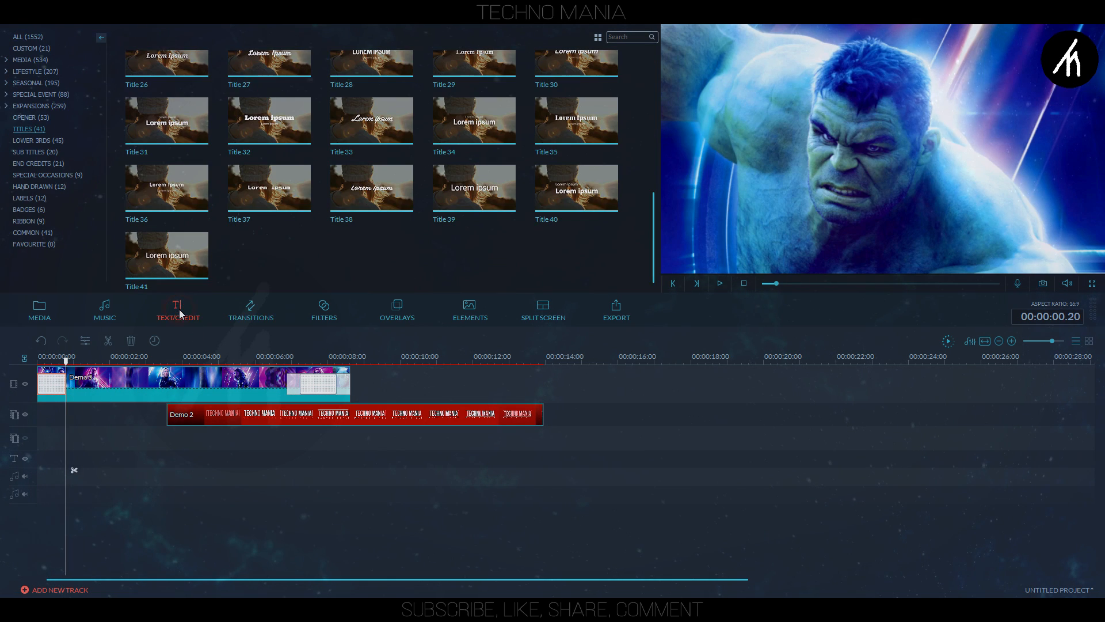
{"action": "left_click", "coordinate": [35, 50]}
{"action": "left_click_drag", "start_coordinate": [202, 259], "coordinate": [219, 464]}
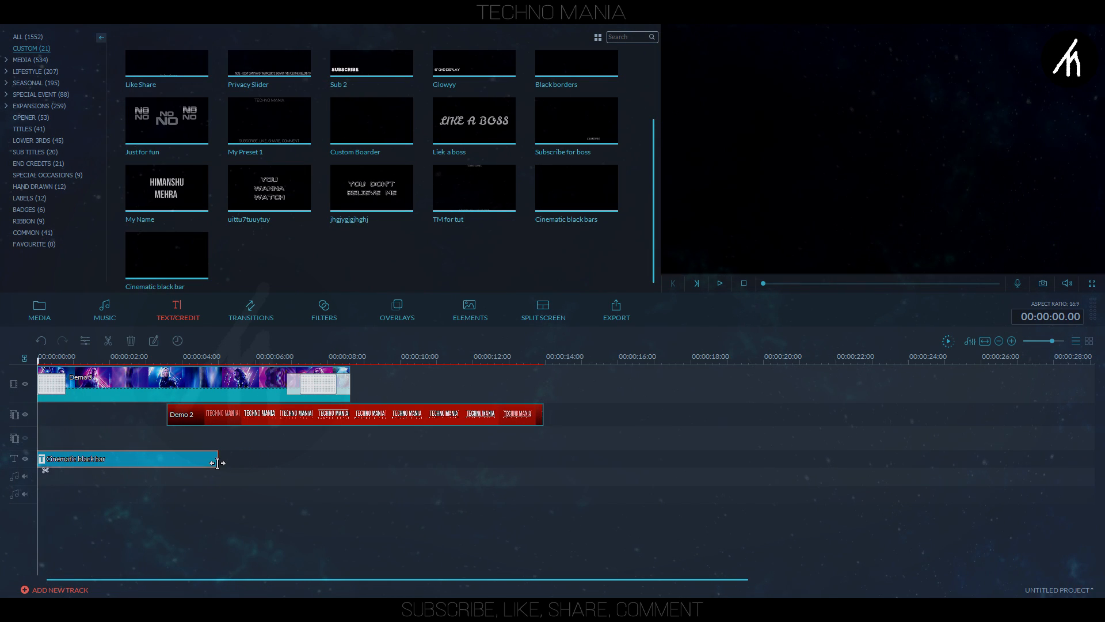
{"action": "left_click_drag", "start_coordinate": [500, 479], "coordinate": [544, 476]}
{"action": "left_click", "coordinate": [616, 308]}
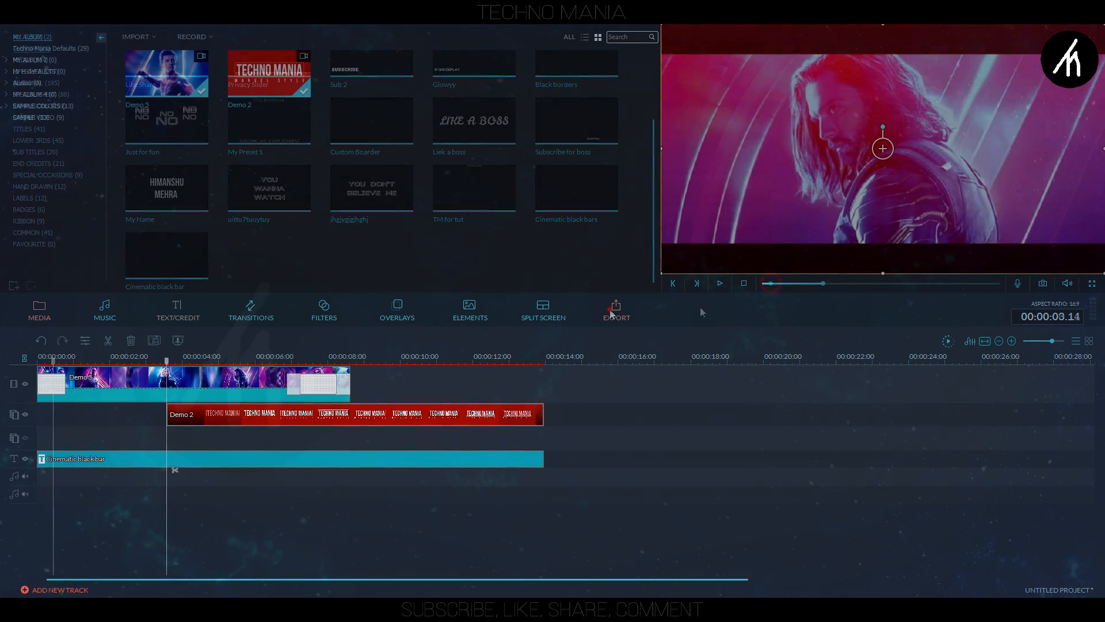